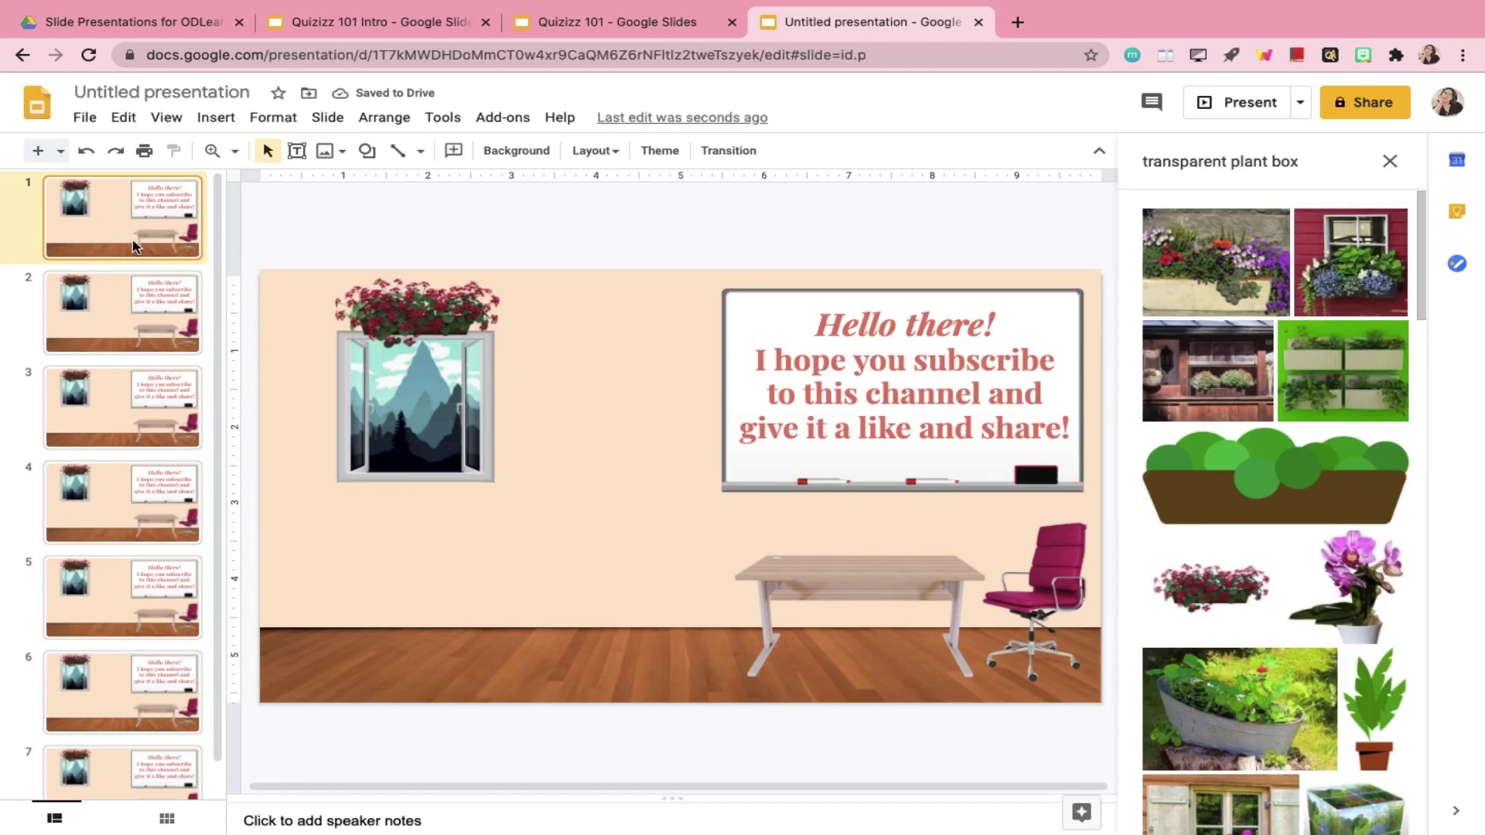
# Search the web for "bitmoji chrom" in a new browser tab and open the Bitmoji extension's Chrome Web Store page
pyautogui.click(1364, 55)
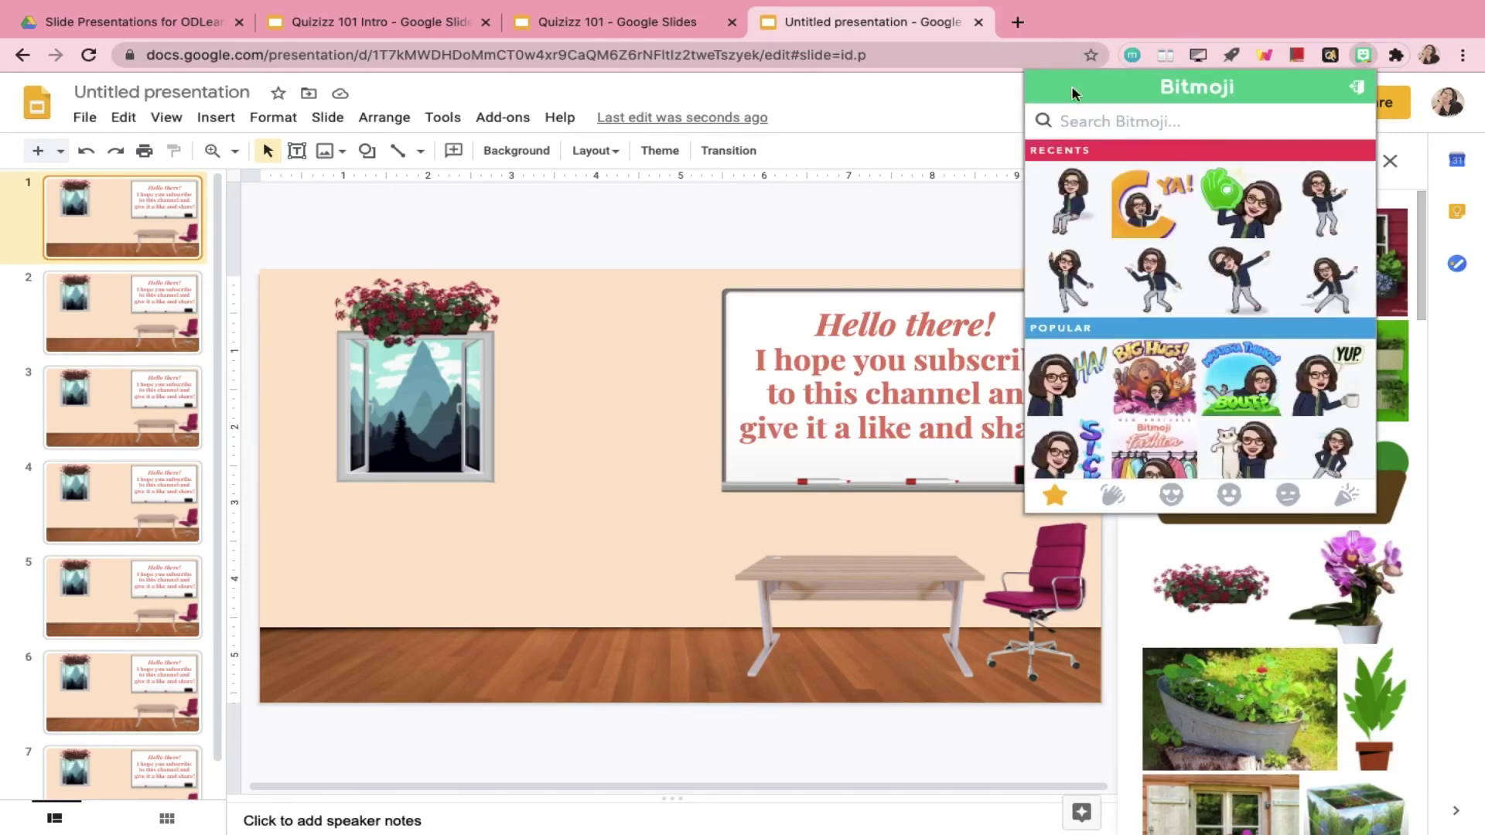
pyautogui.click(1018, 23)
pyautogui.write('bi')
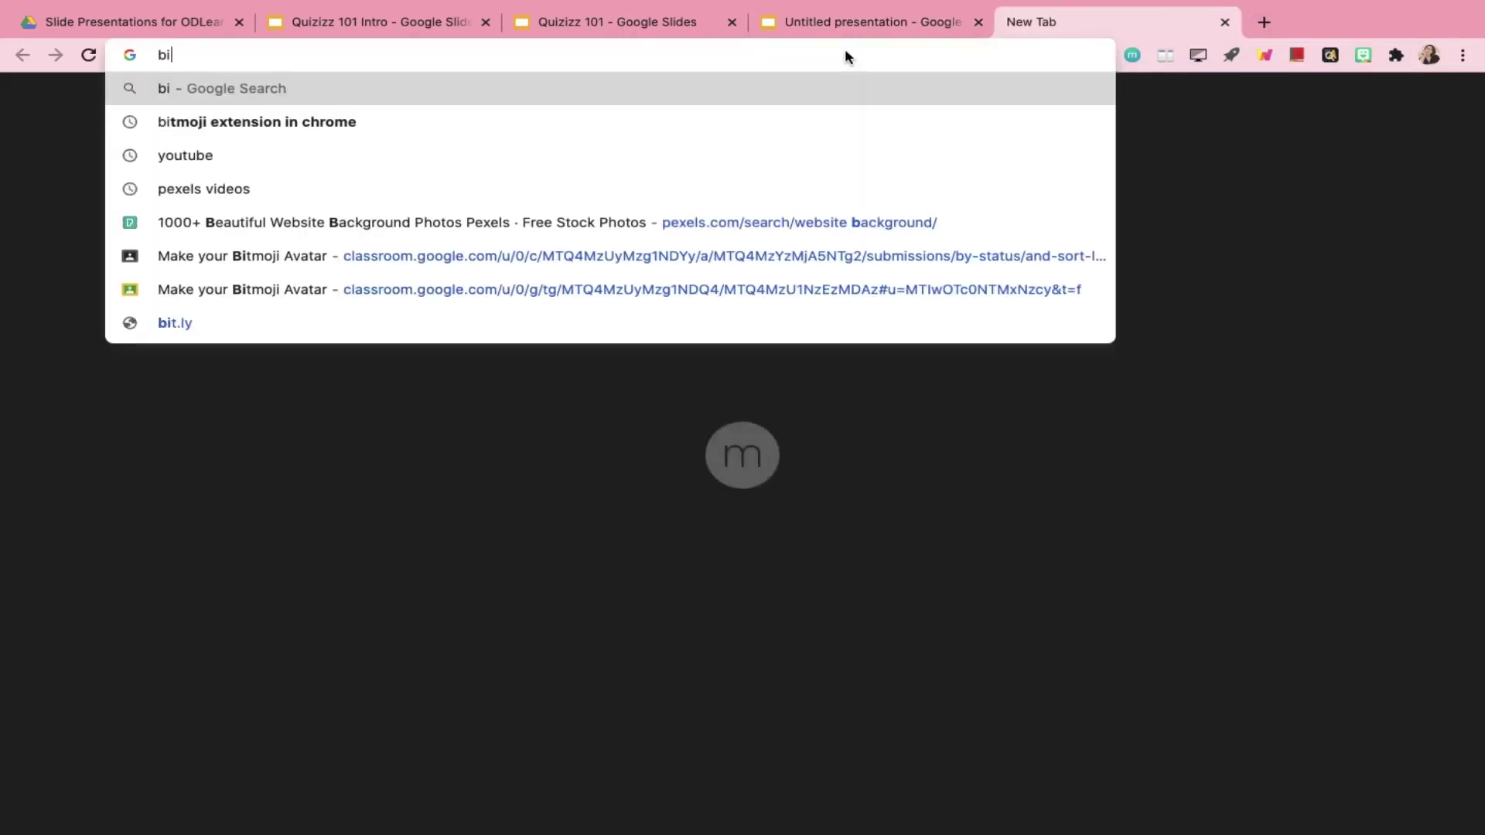
pyautogui.write('tmoji chrom')
pyautogui.press('Return')
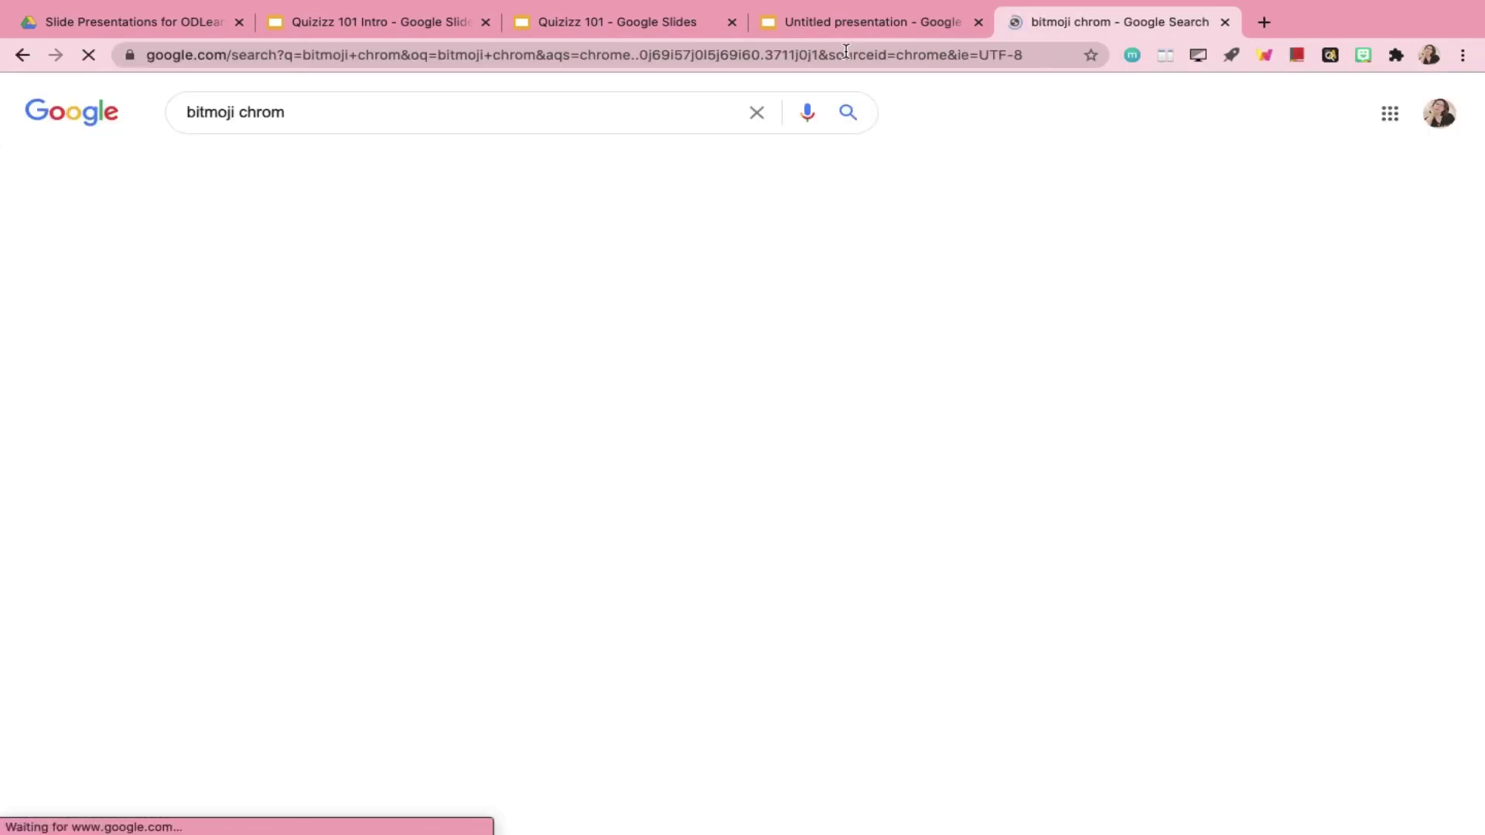
pyautogui.click(370, 334)
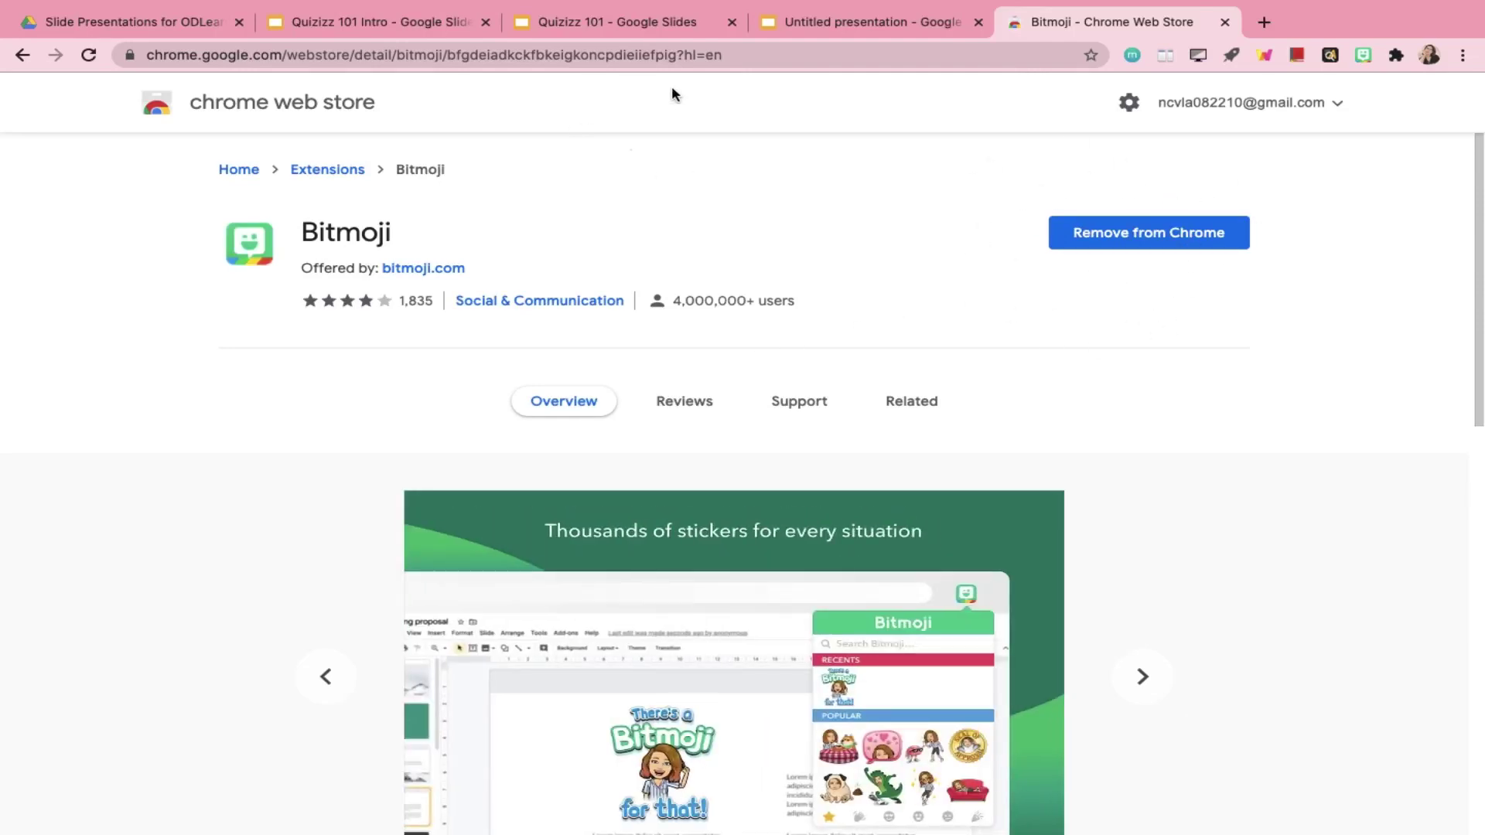
# Switch back to the Google Slides presentation and insert the waving Bitmoji found by searching "peek" onto slide 1
pyautogui.click(778, 30)
pyautogui.click(96, 323)
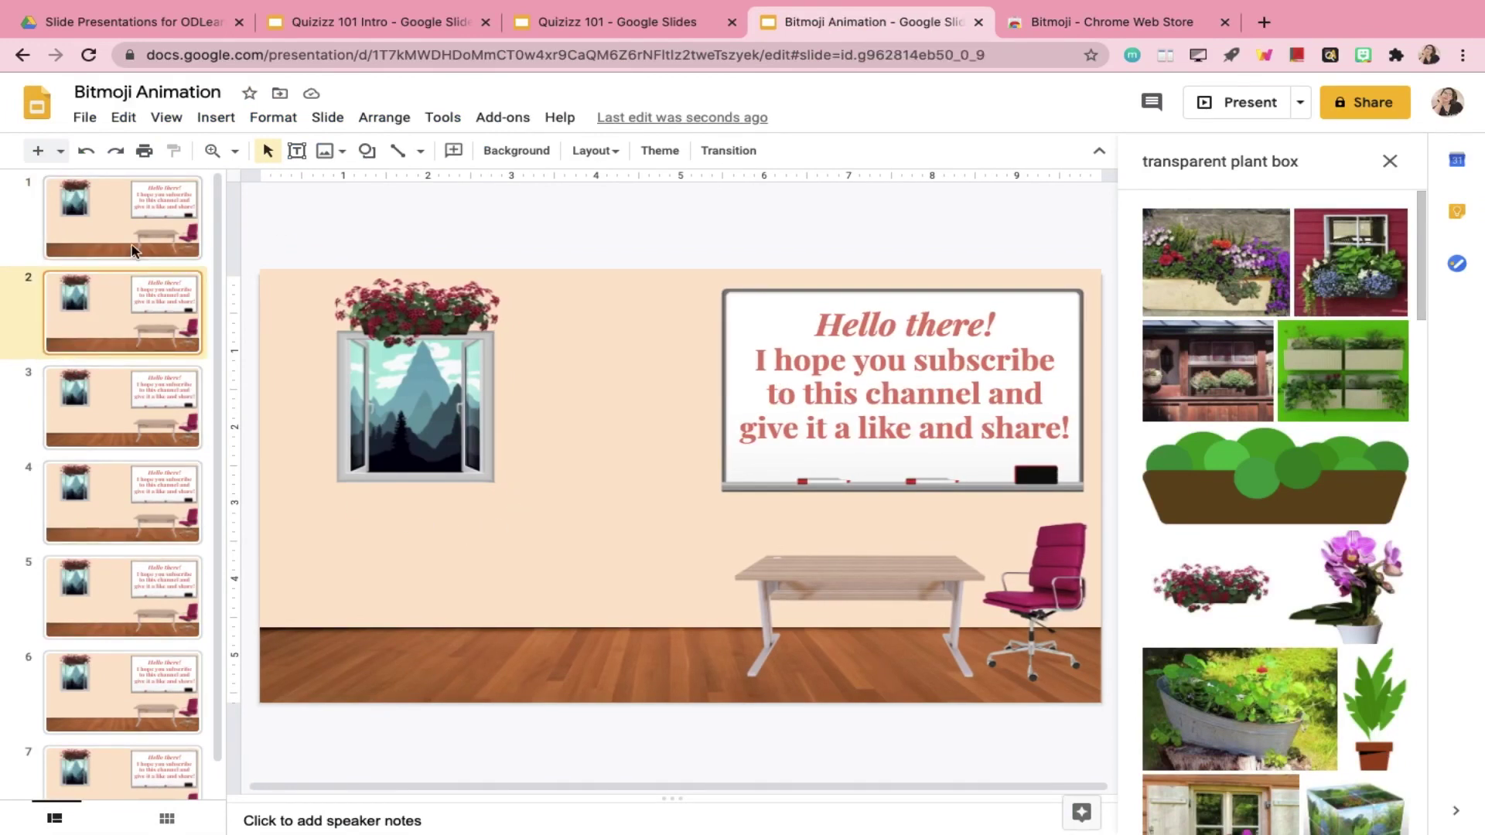
pyautogui.click(133, 249)
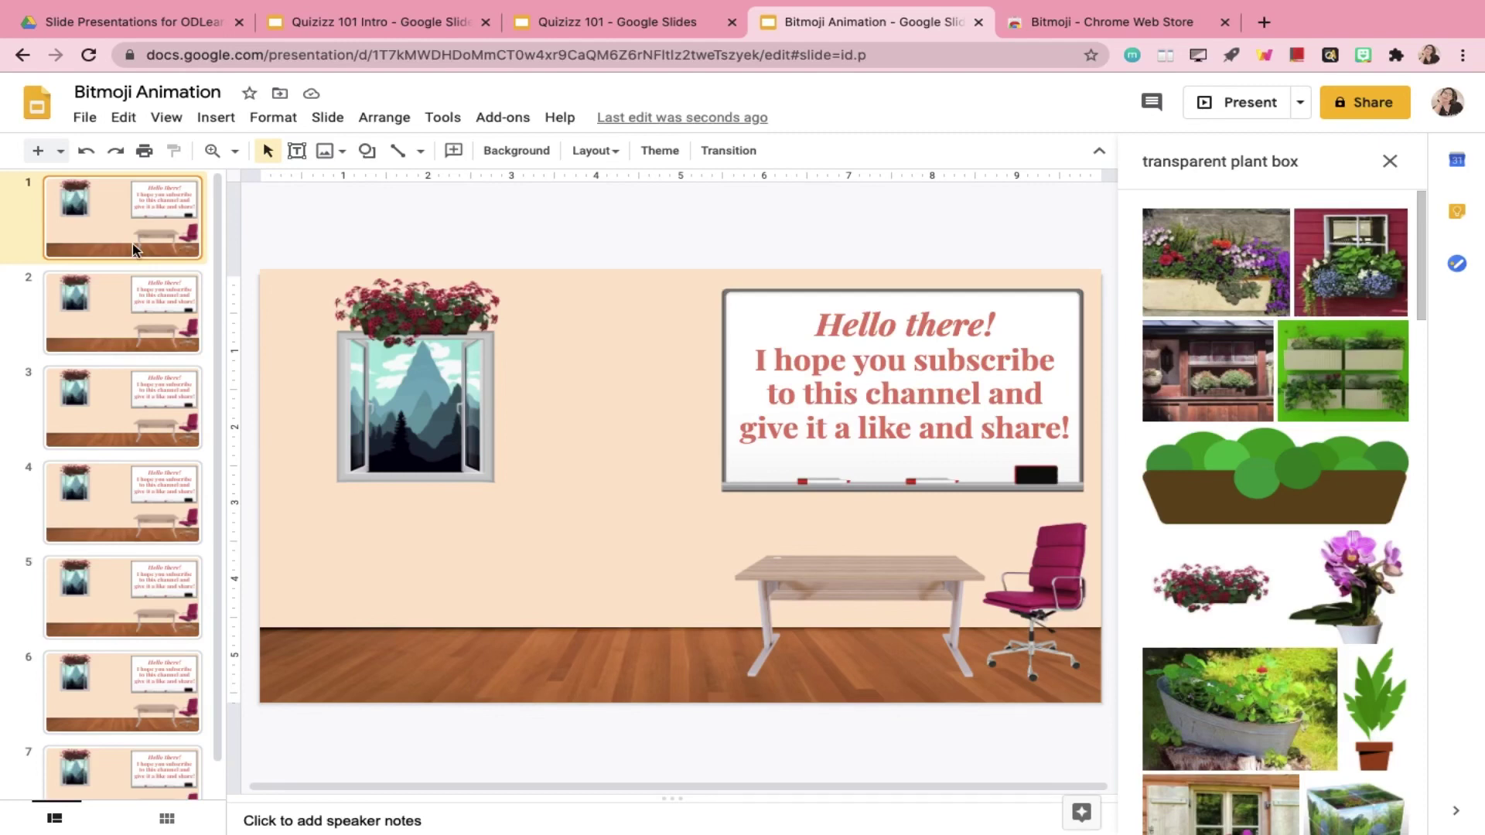
pyautogui.click(1363, 59)
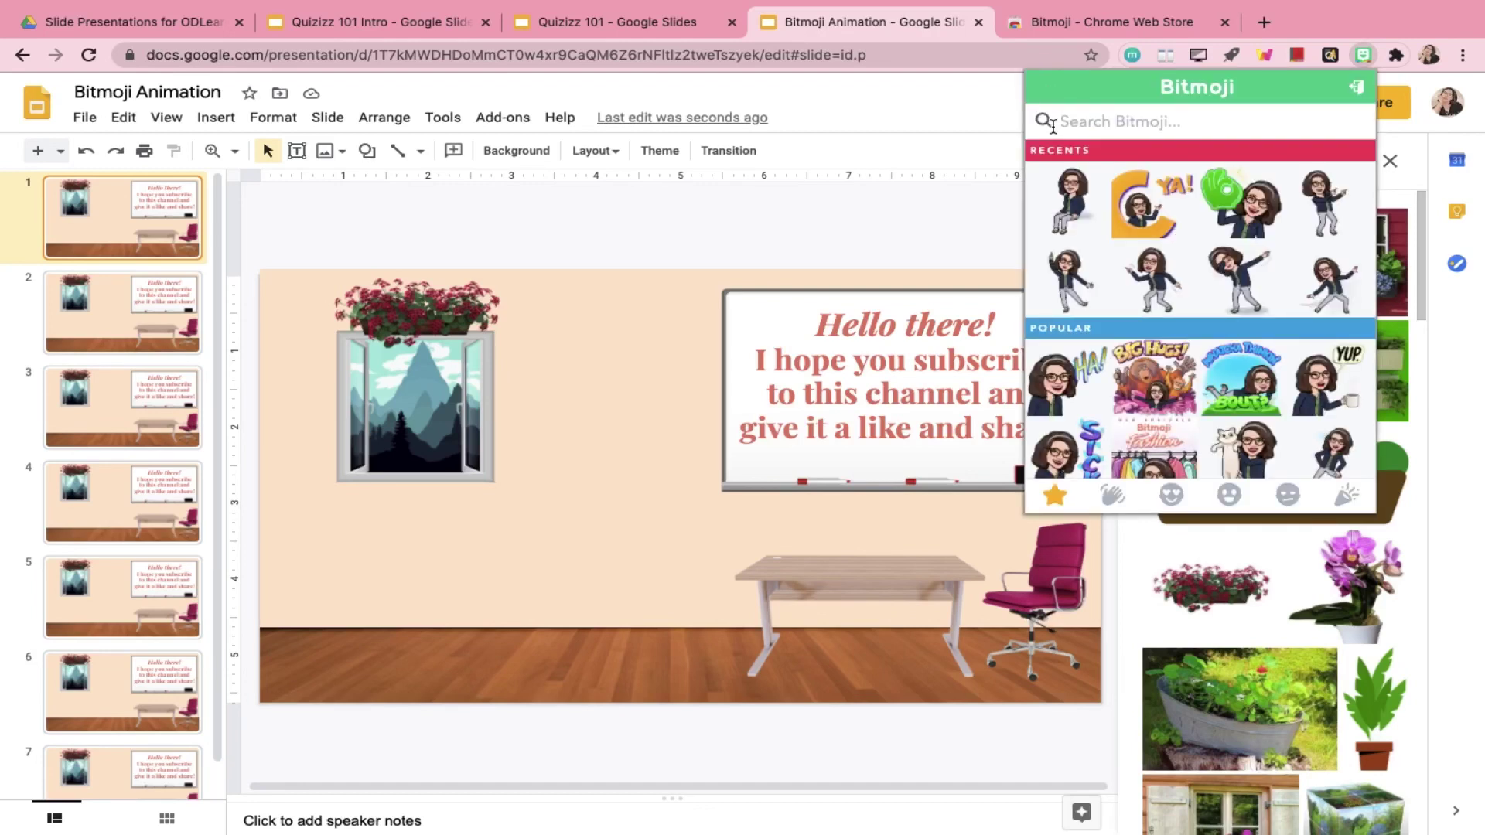
pyautogui.write('peek')
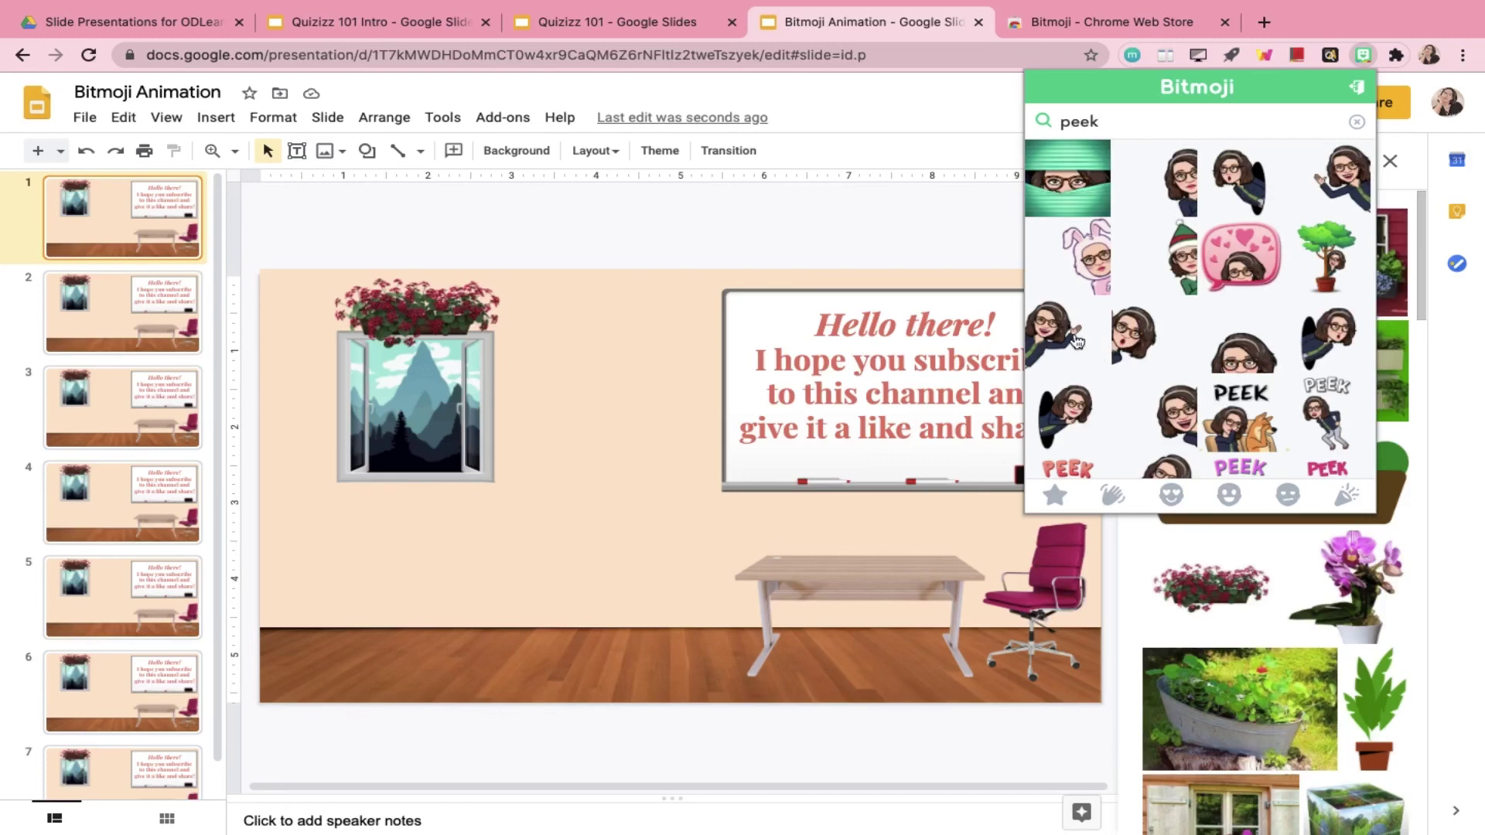
pyautogui.rightClick(1077, 341)
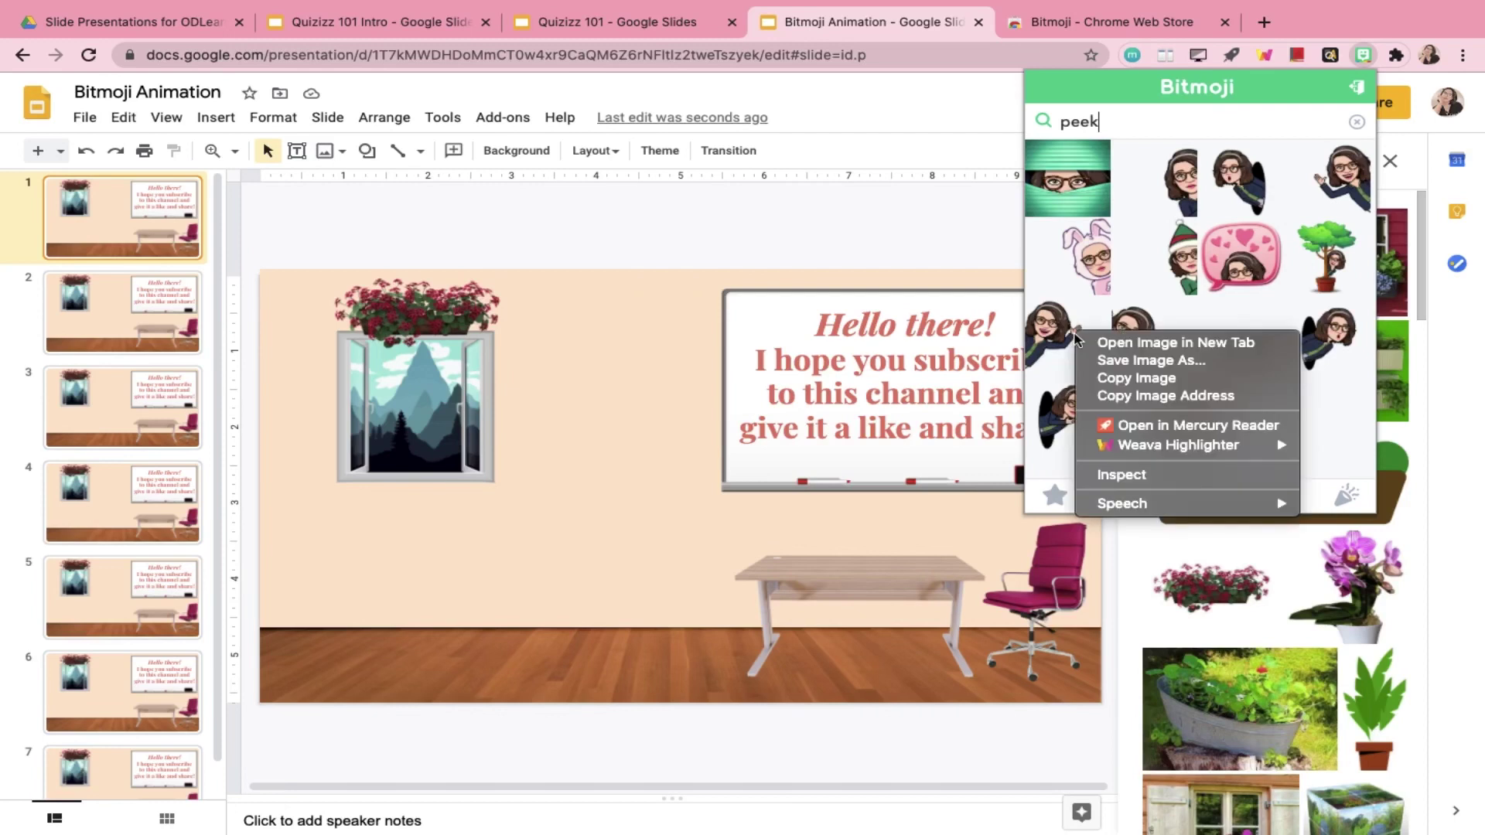
pyautogui.click(1059, 339)
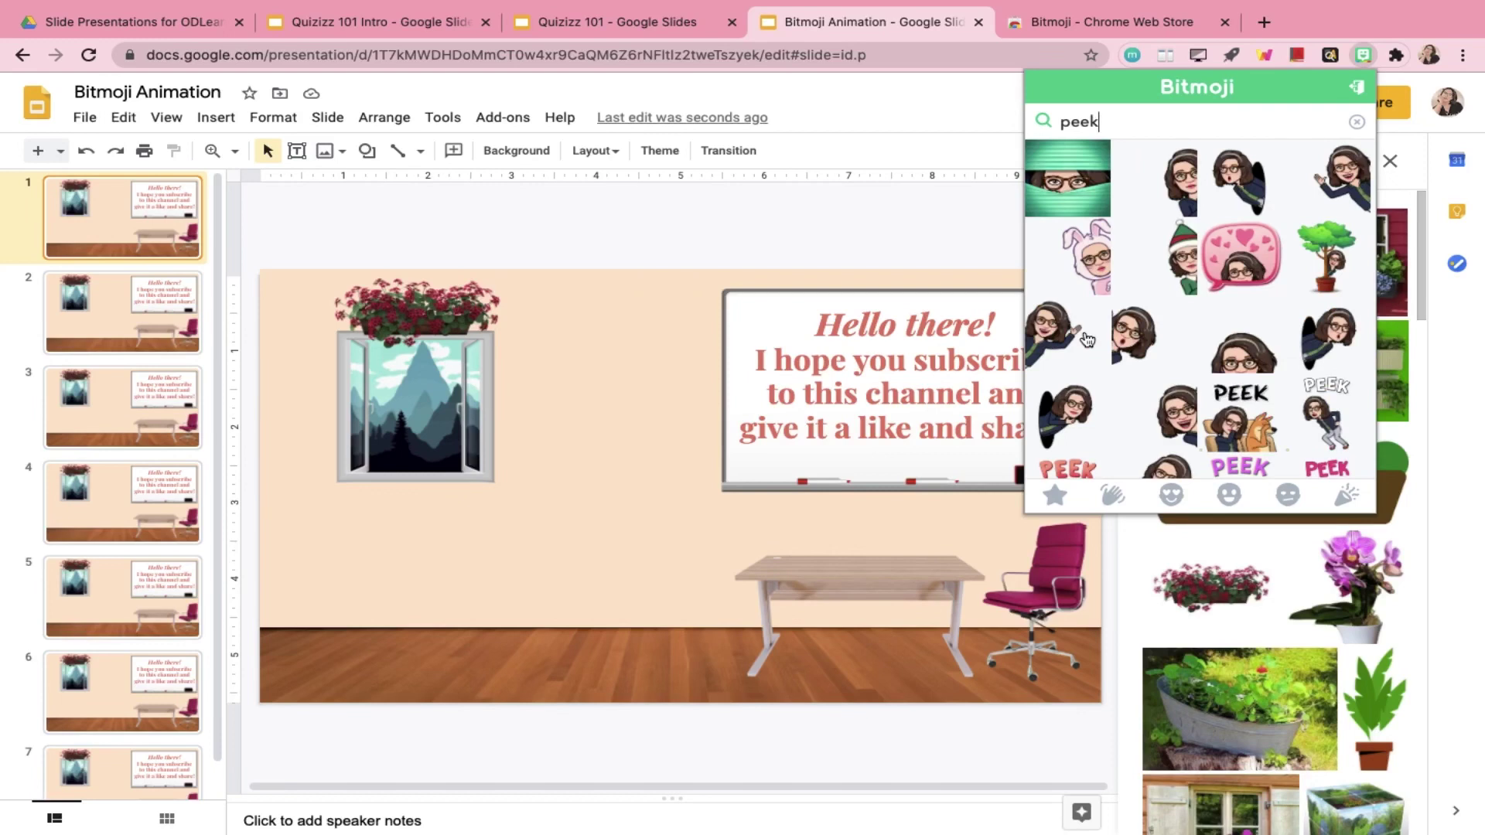
pyautogui.moveTo(1059, 343); pyautogui.dragTo(513, 471)
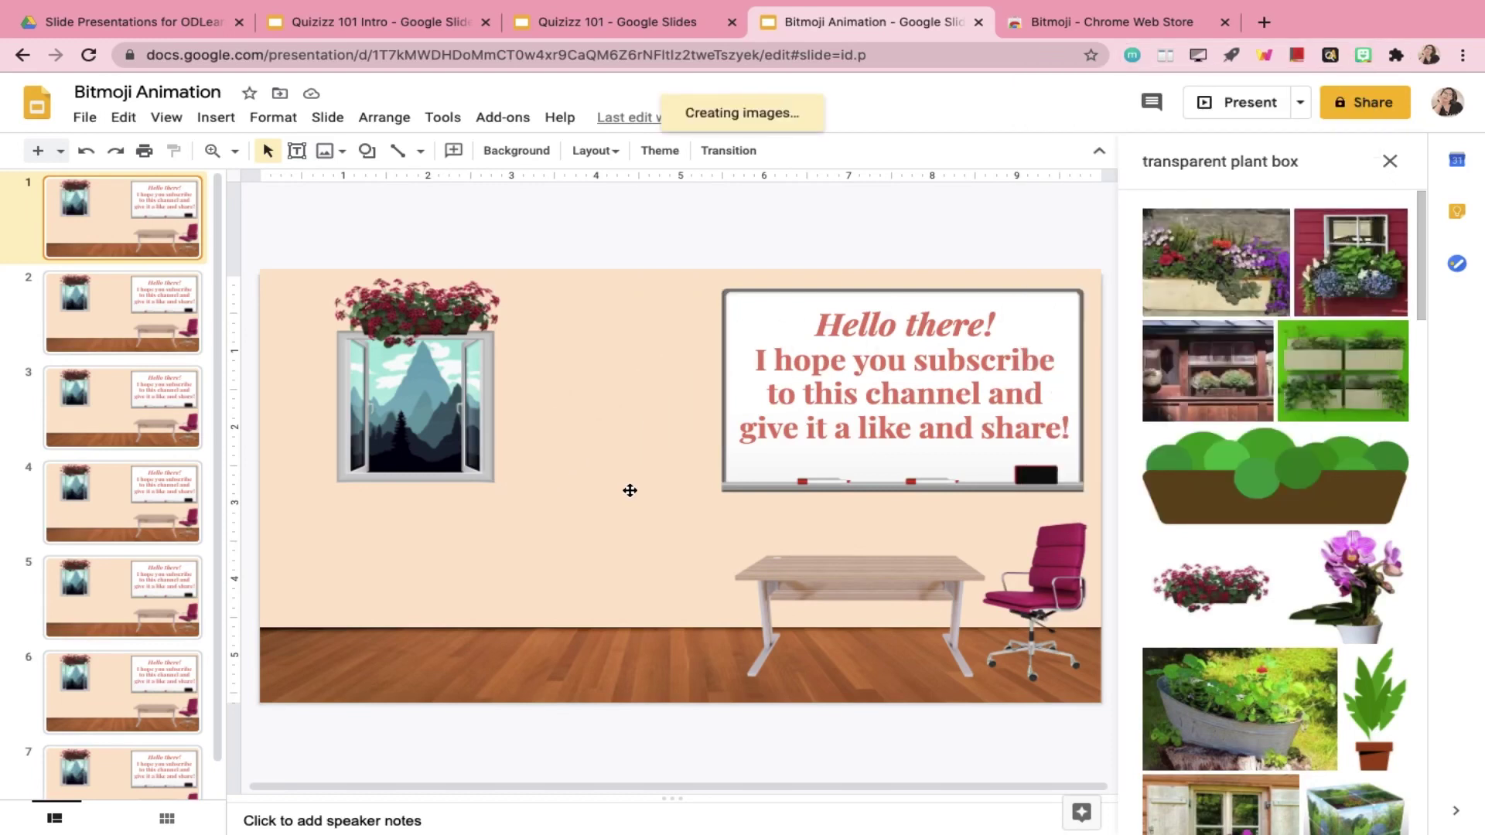
# Shrink the waving Bitmoji on slide 1 and place it against the slide's left edge, below the window and just above the floor
pyautogui.moveTo(645, 567); pyautogui.dragTo(488, 418)
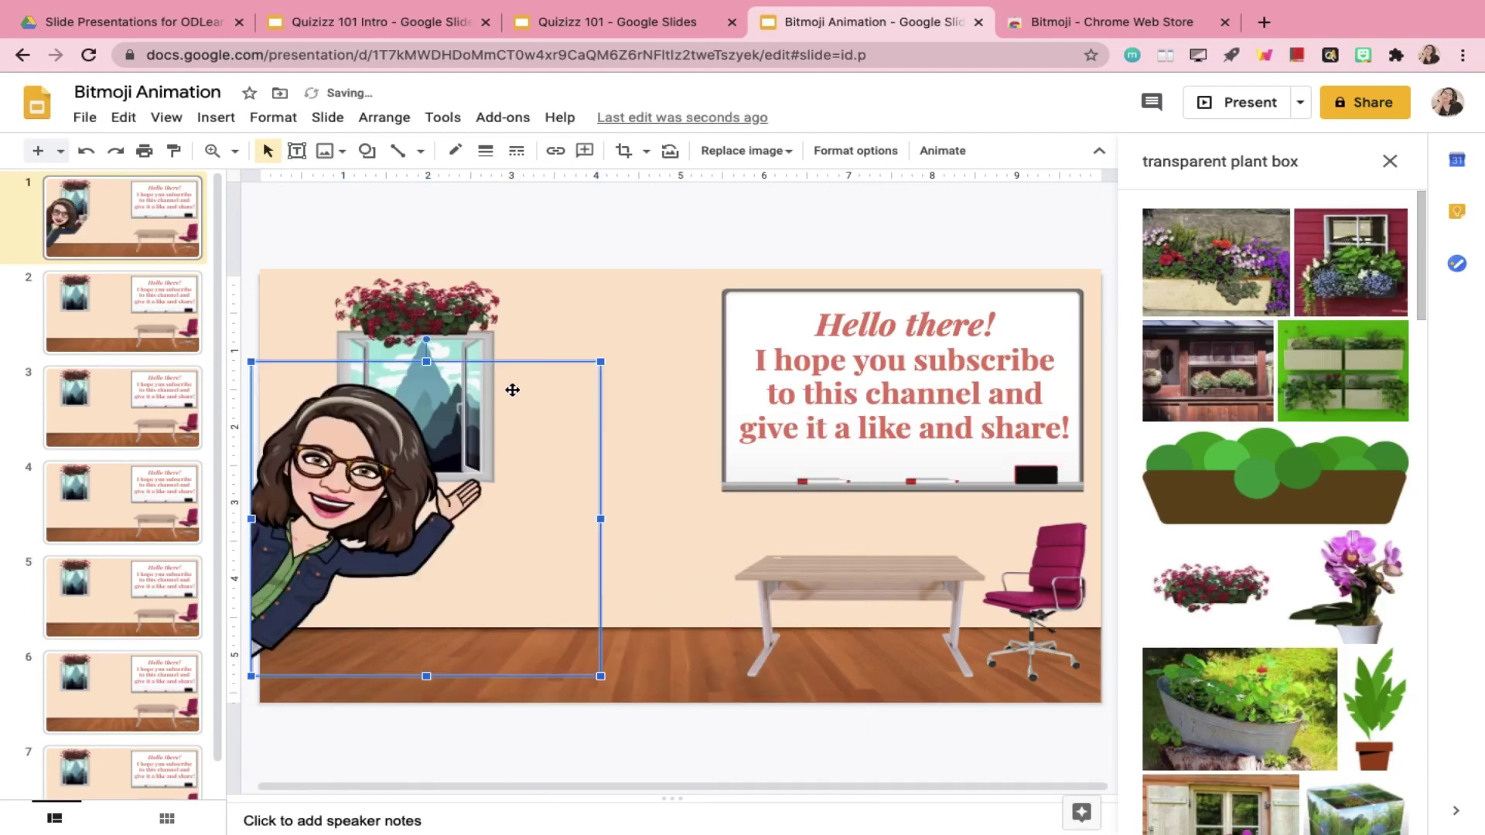
pyautogui.moveTo(599, 363); pyautogui.dragTo(492, 472)
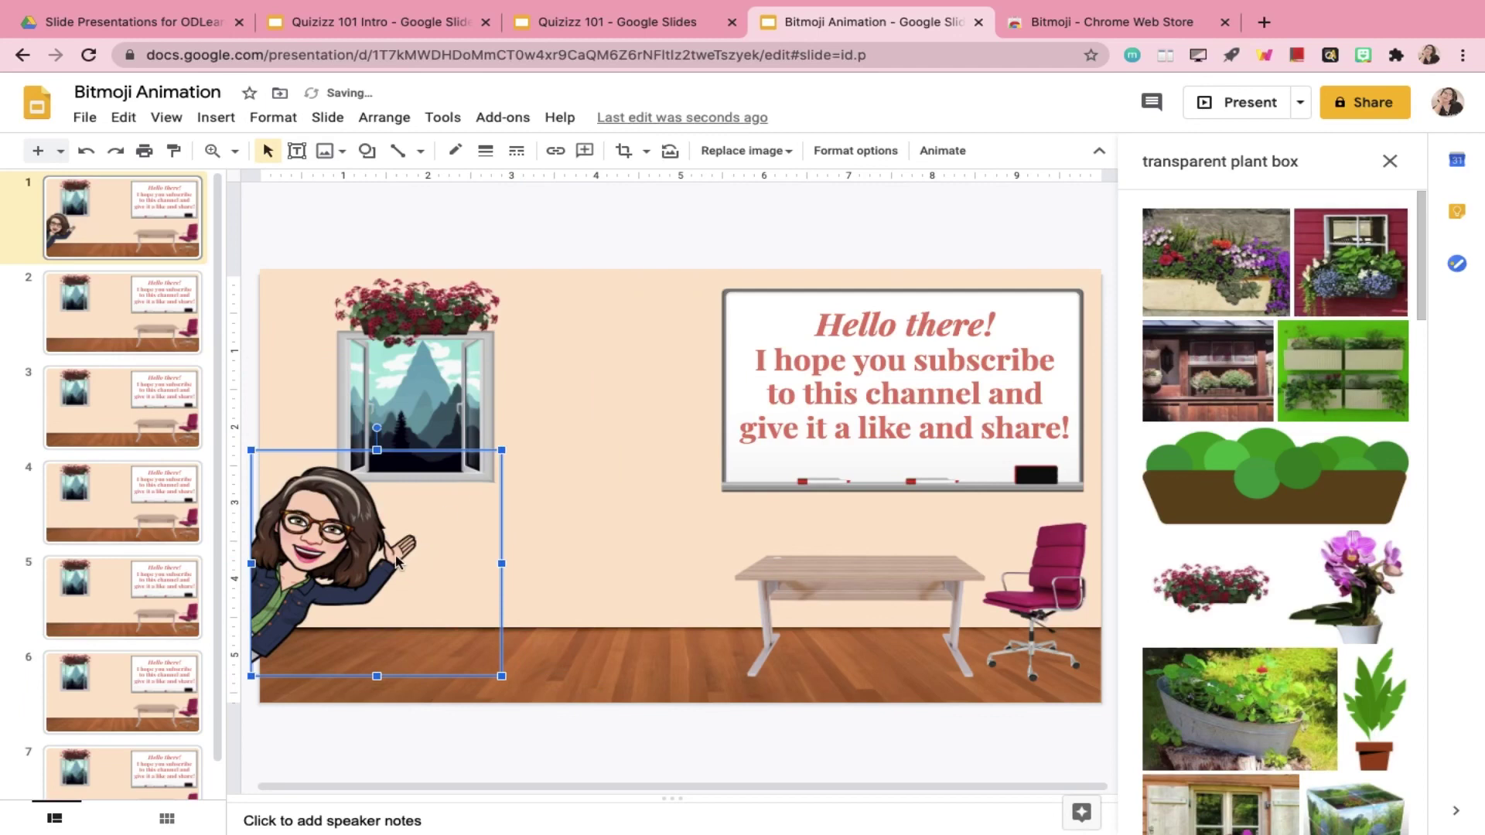
pyautogui.moveTo(396, 563); pyautogui.dragTo(404, 541)
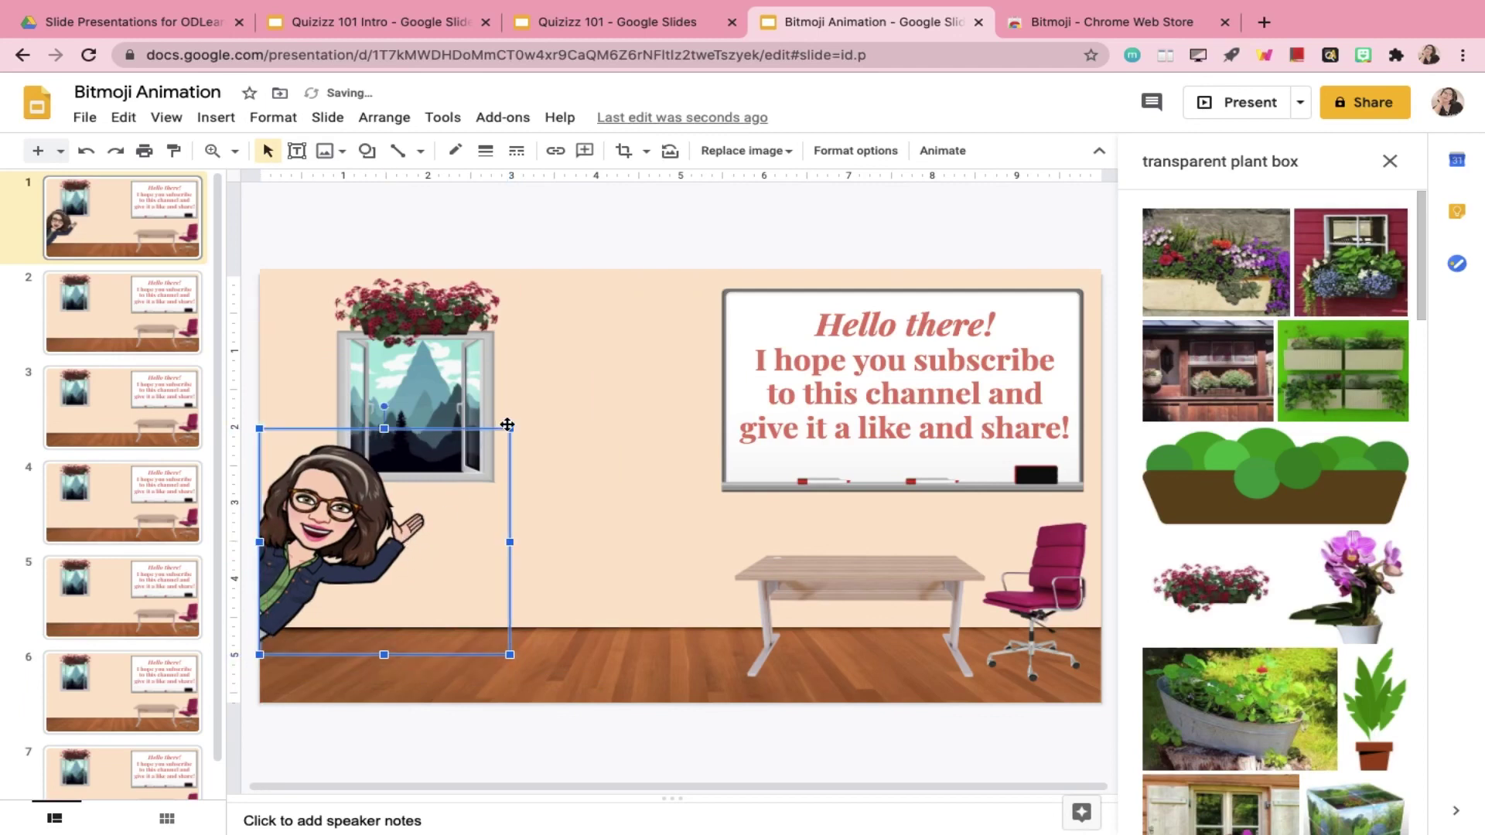
pyautogui.moveTo(510, 428); pyautogui.dragTo(460, 474)
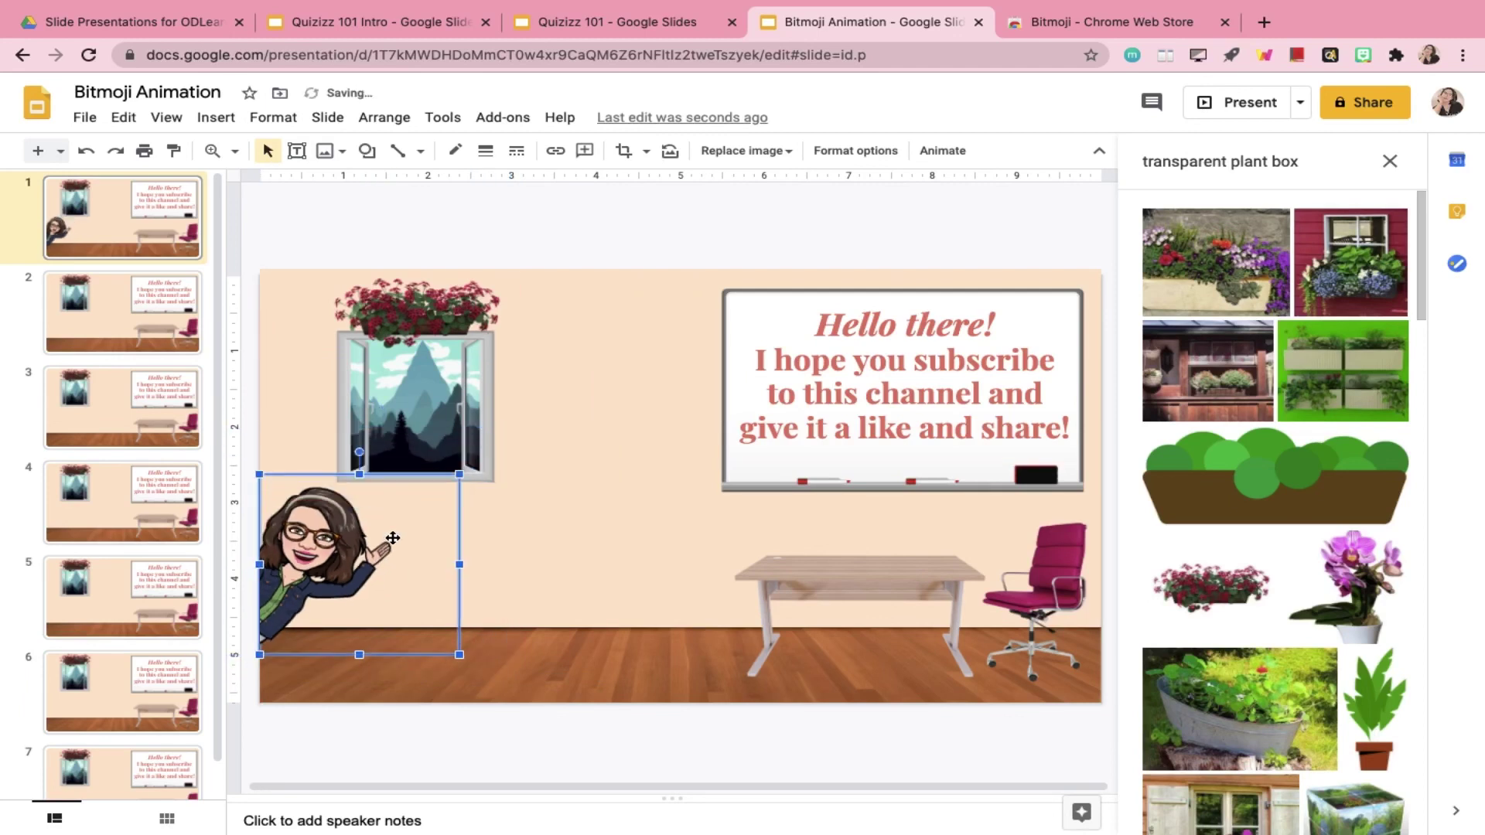
pyautogui.moveTo(392, 536); pyautogui.dragTo(384, 510)
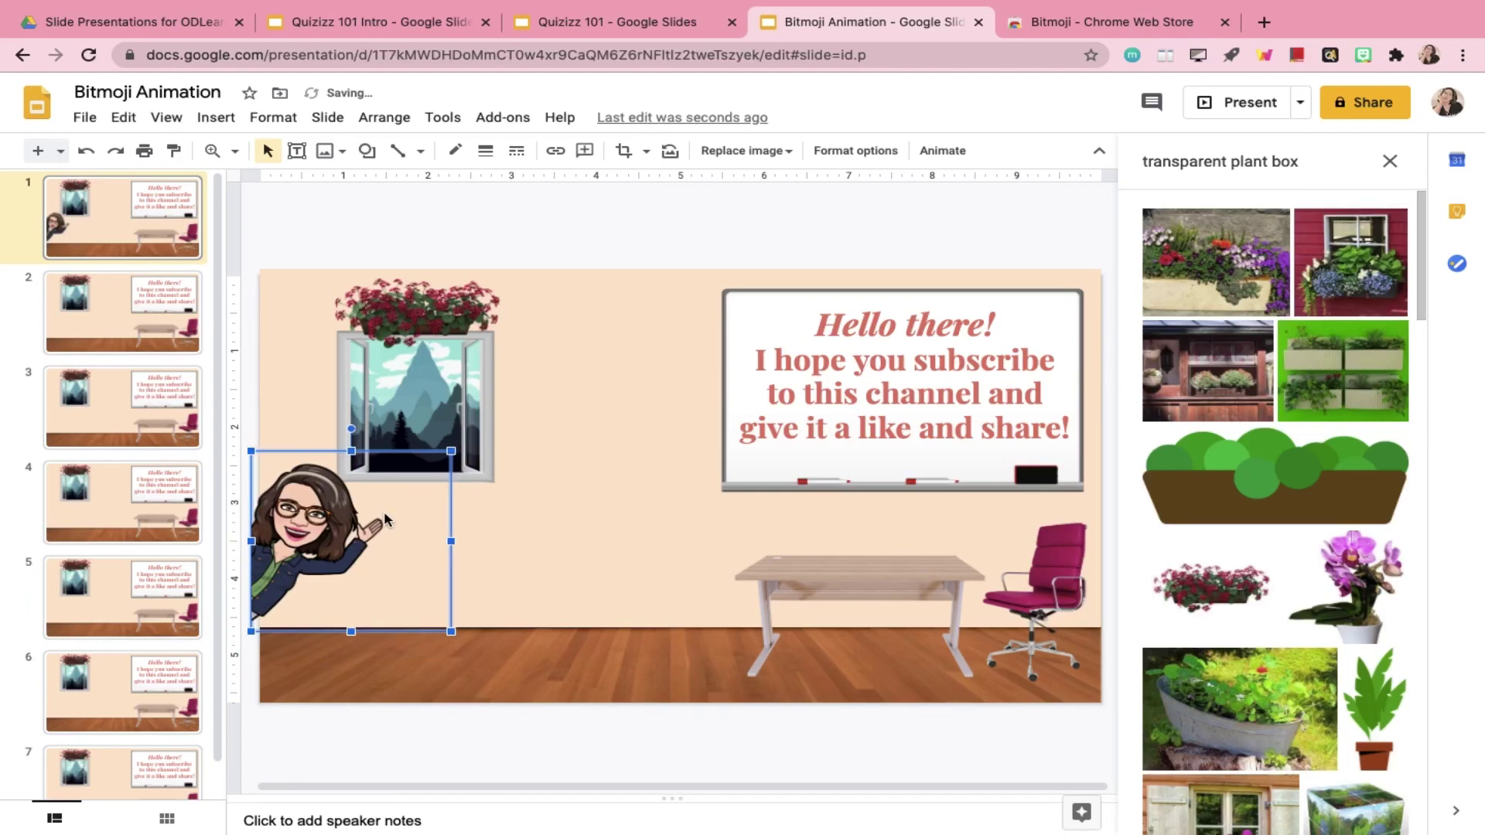
pyautogui.press('Up')
pyautogui.press('Right')
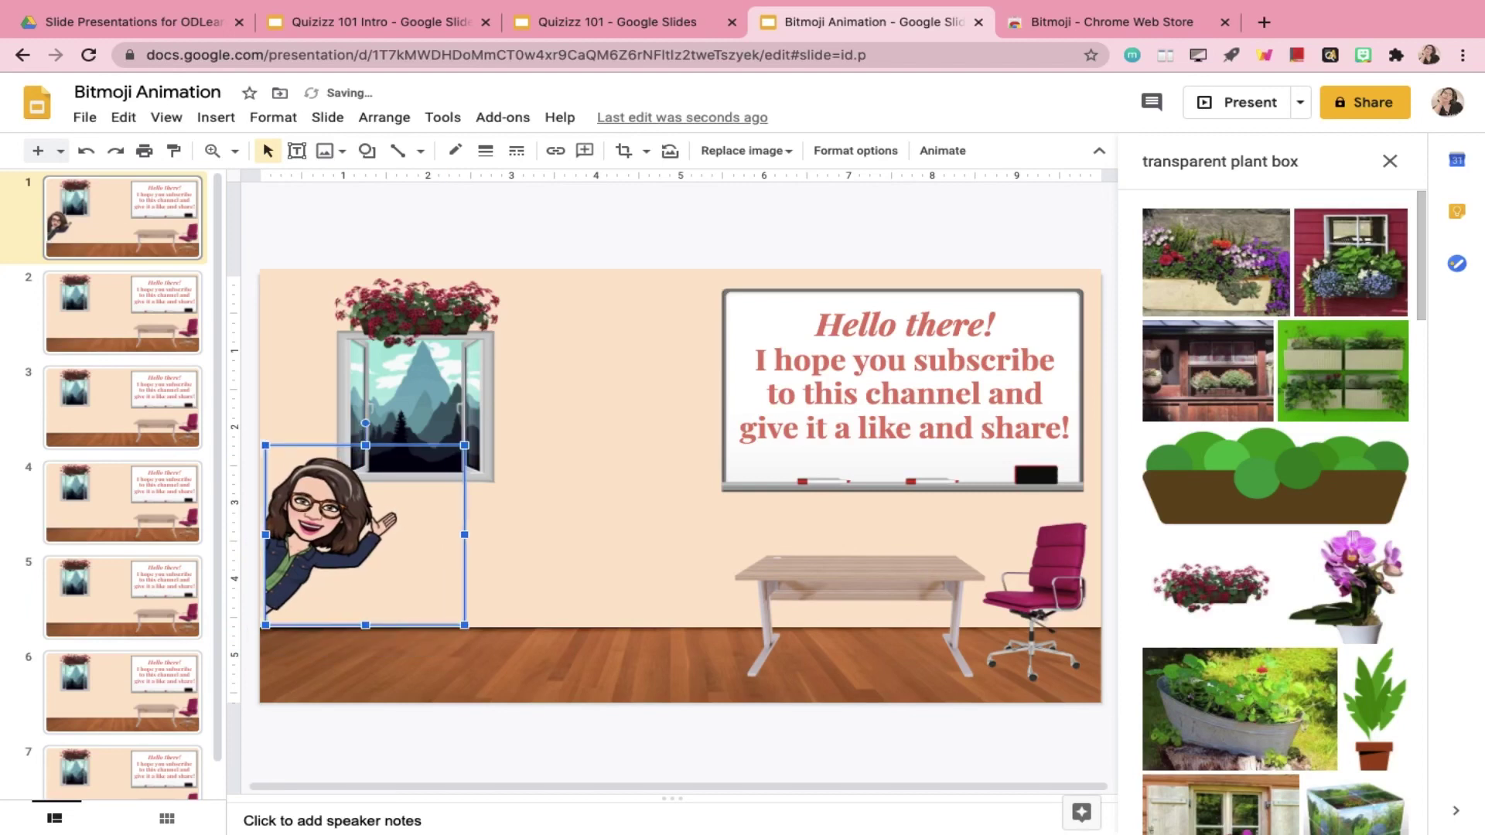
pyautogui.press('Left')
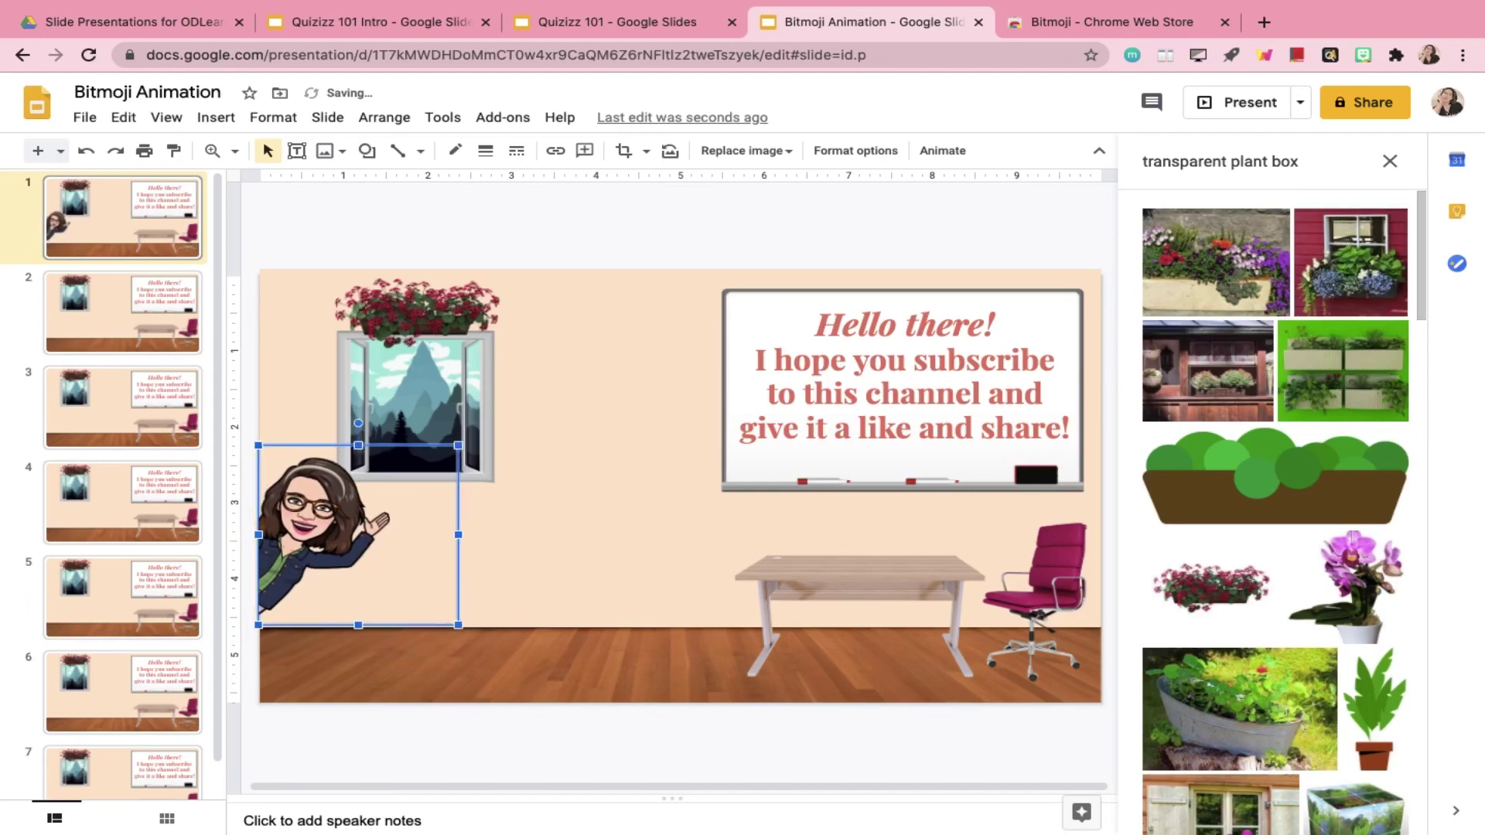
pyautogui.click(520, 594)
pyautogui.press('Escape')
# Search the Bitmoji extension for "walk" and insert the walking Bitmoji with the coffee cup onto slide 2
pyautogui.press('Down')
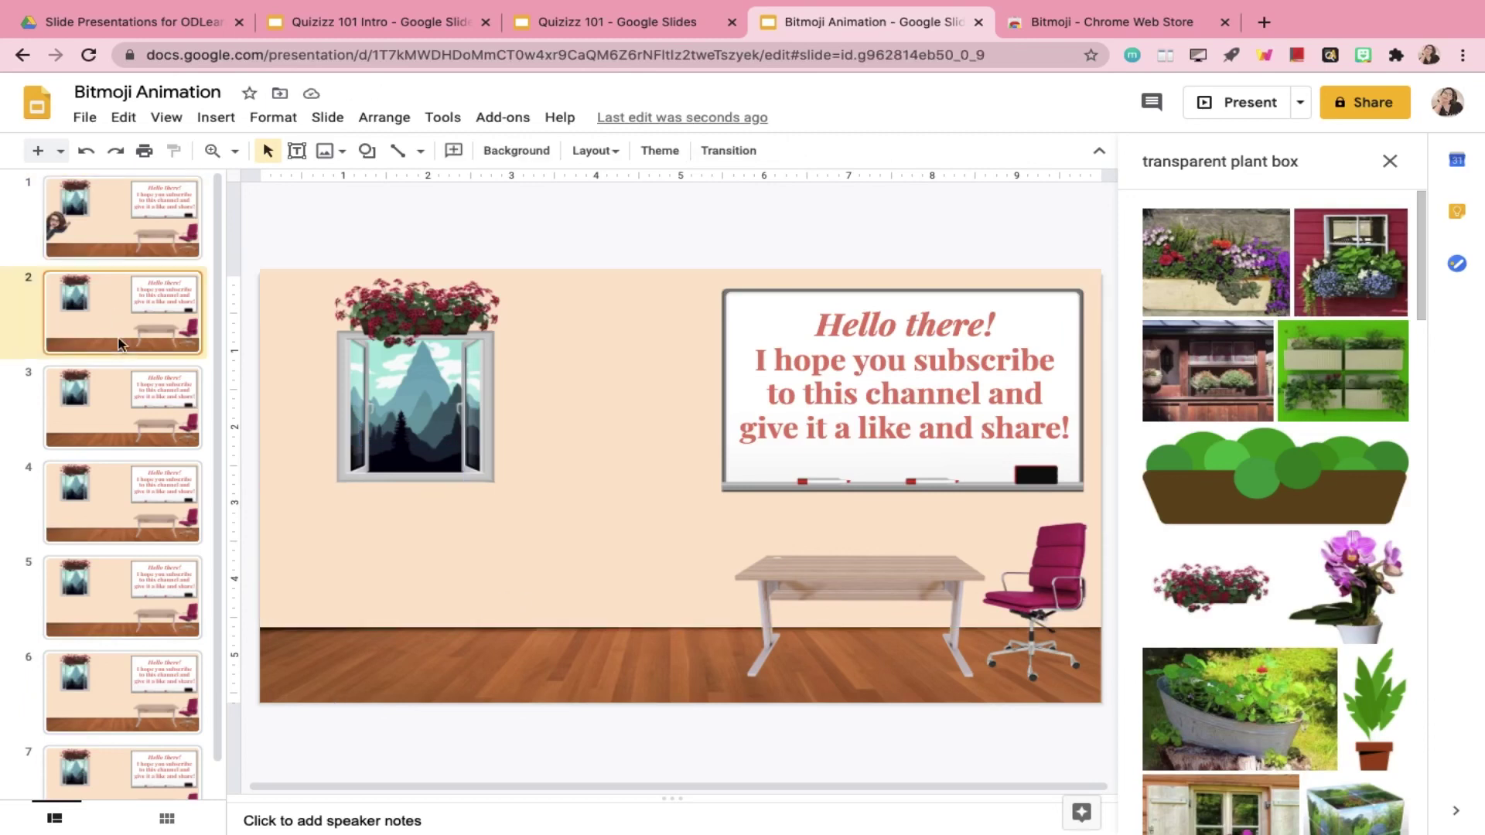
pyautogui.click(1362, 56)
pyautogui.write('walk in')
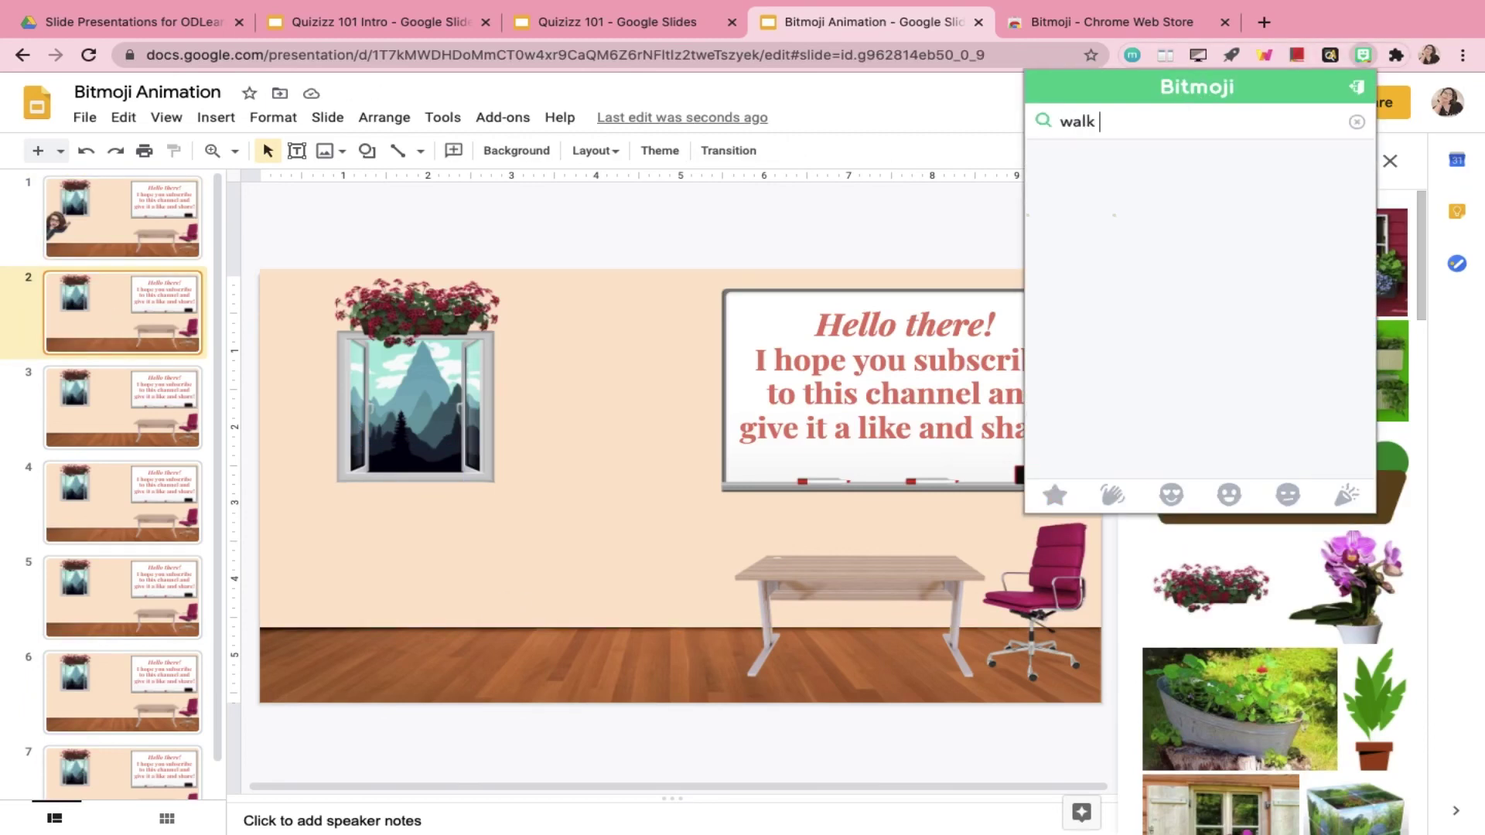
pyautogui.press('BackSpace')
pyautogui.press('BackSpace')
pyautogui.press('BackSpace')
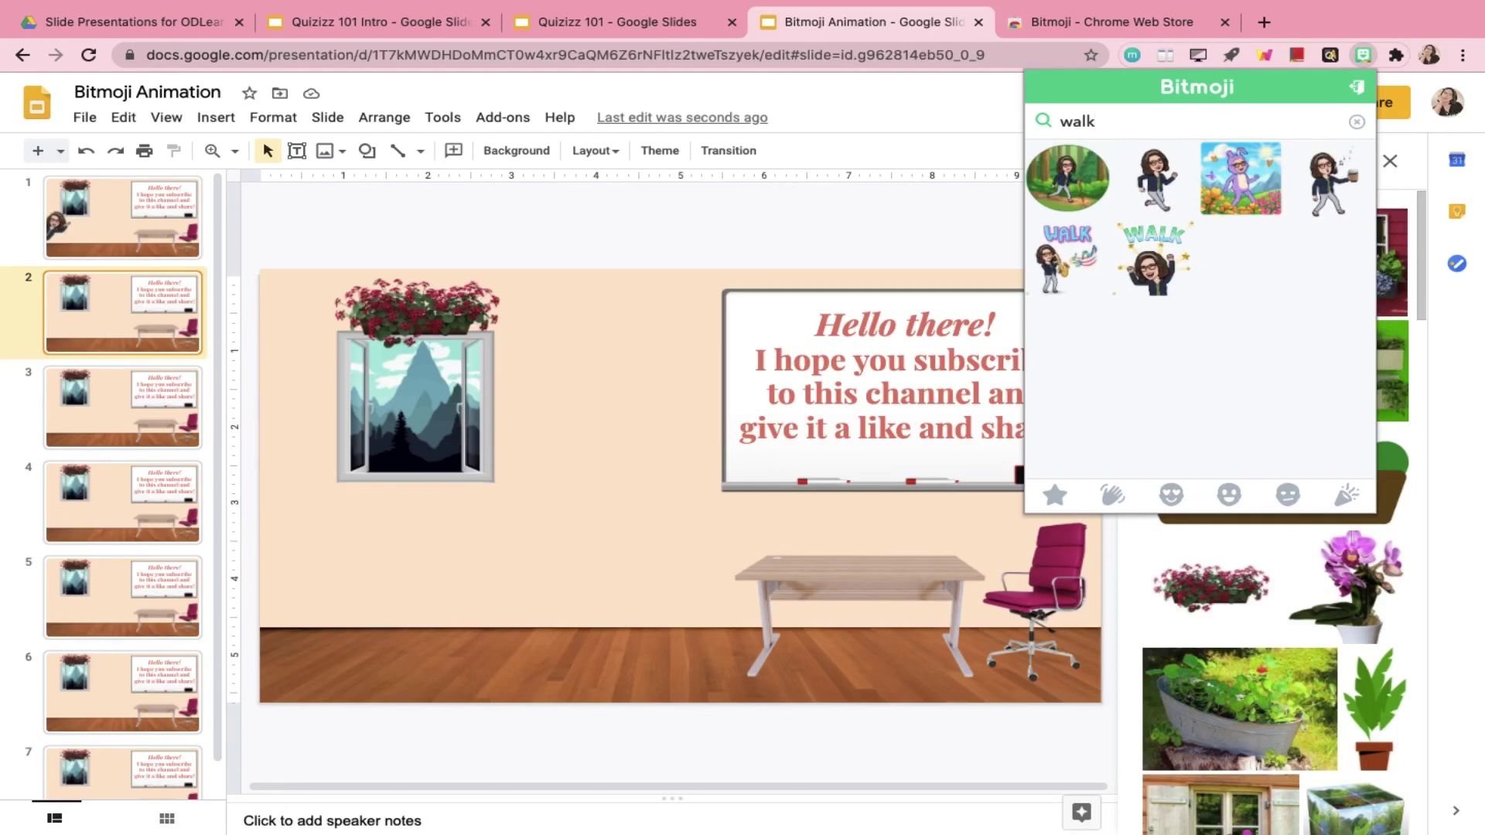
pyautogui.moveTo(1327, 182); pyautogui.dragTo(421, 591)
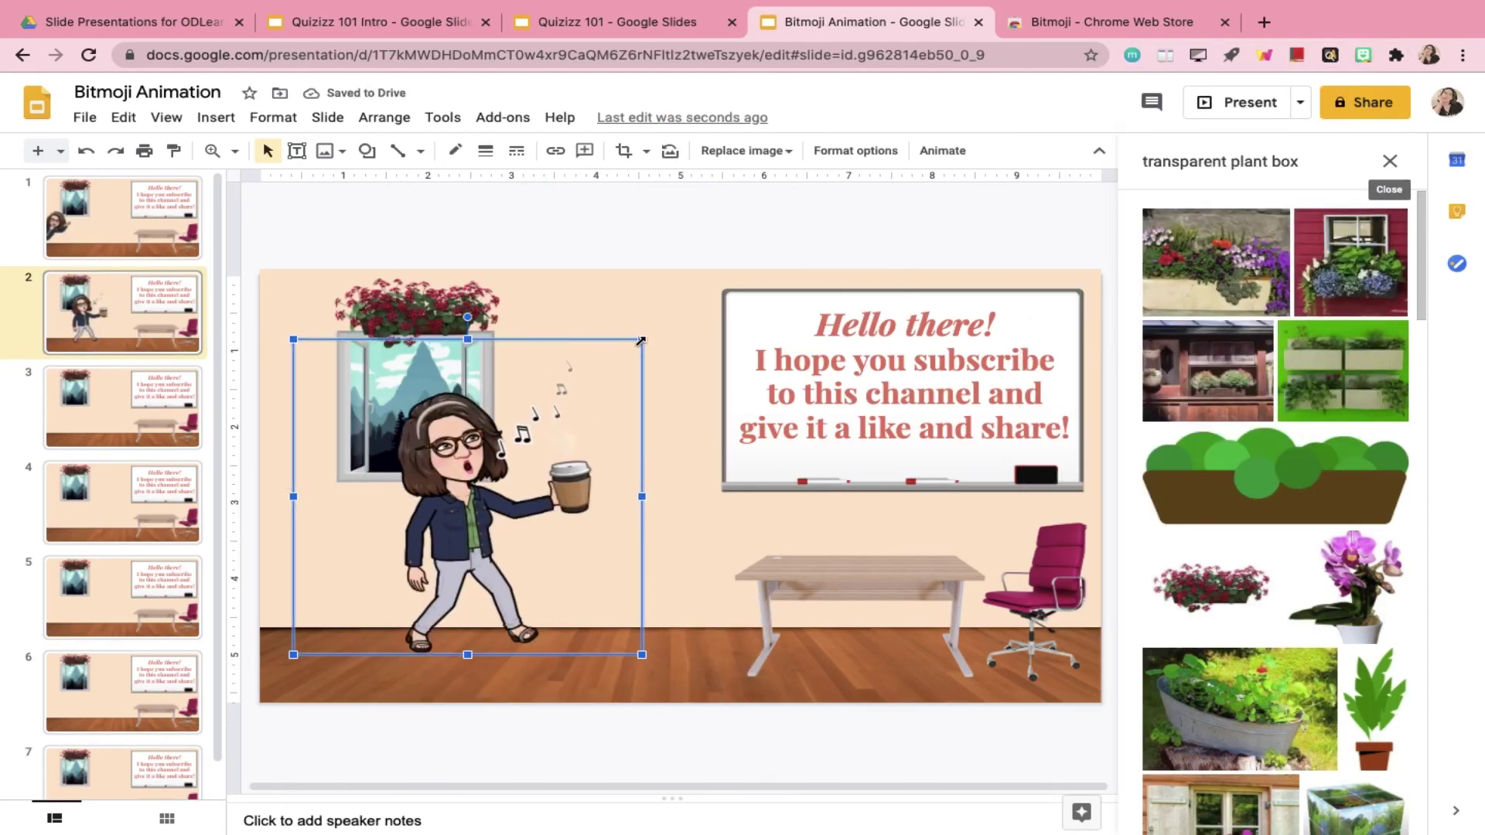
# Shrink the walking Bitmoji on slide 2 and stand it on the floor, and slightly reduce the waving Bitmoji on slide 1 to match
pyautogui.click(160, 232)
pyautogui.click(146, 311)
pyautogui.moveTo(447, 537); pyautogui.dragTo(447, 555)
pyautogui.moveTo(601, 404)
pyautogui.mouseDown()
pyautogui.moveTo(613, 381)
pyautogui.moveTo(584, 411)
pyautogui.mouseUp()
pyautogui.click(145, 224)
pyautogui.click(145, 309)
pyautogui.click(321, 294)
pyautogui.click(91, 314)
pyautogui.click(403, 545)
pyautogui.click(129, 244)
pyautogui.click(129, 309)
pyautogui.click(336, 443)
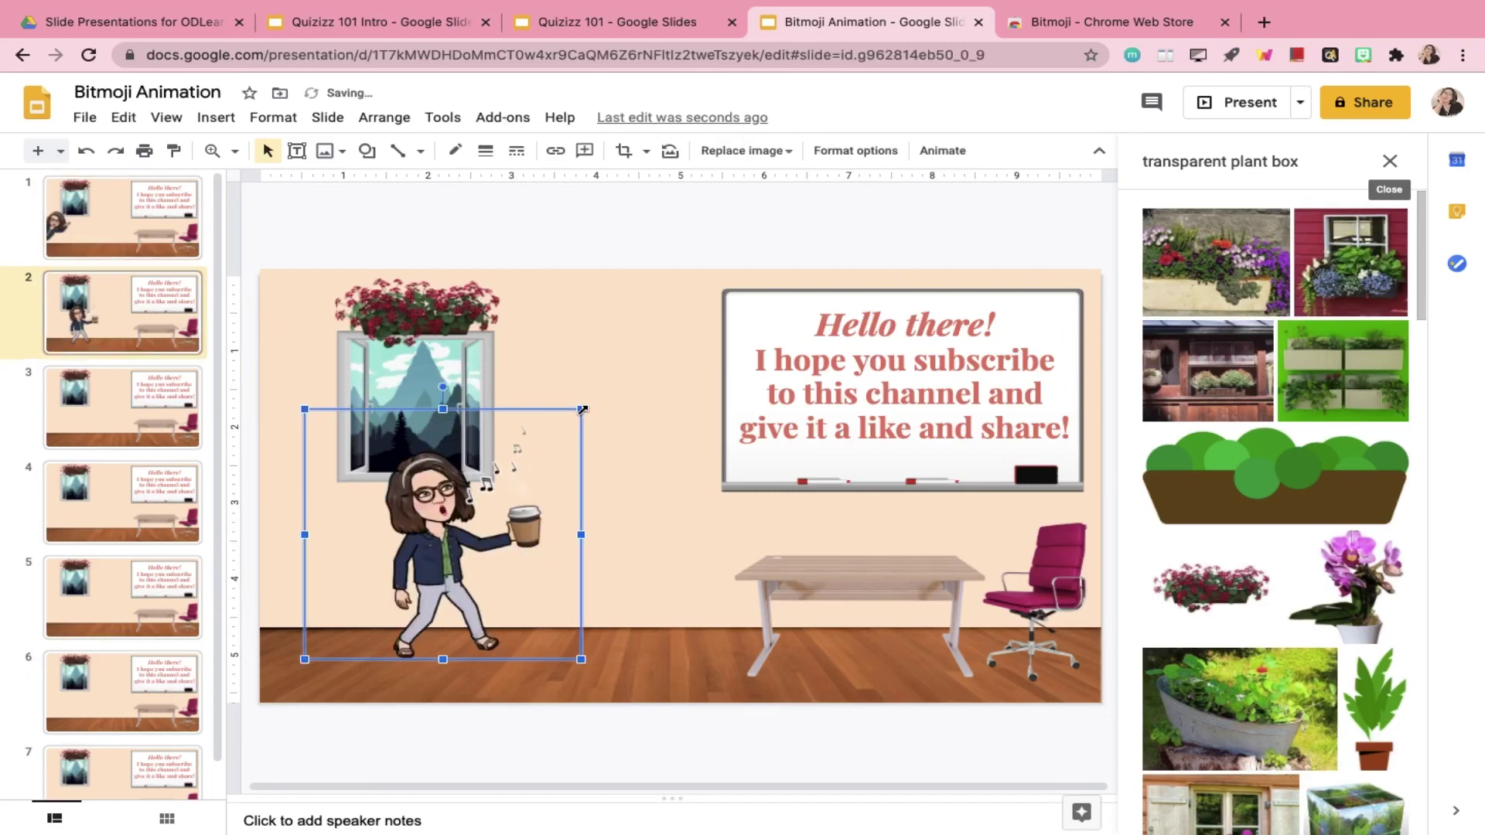
pyautogui.click(128, 234)
pyautogui.click(303, 533)
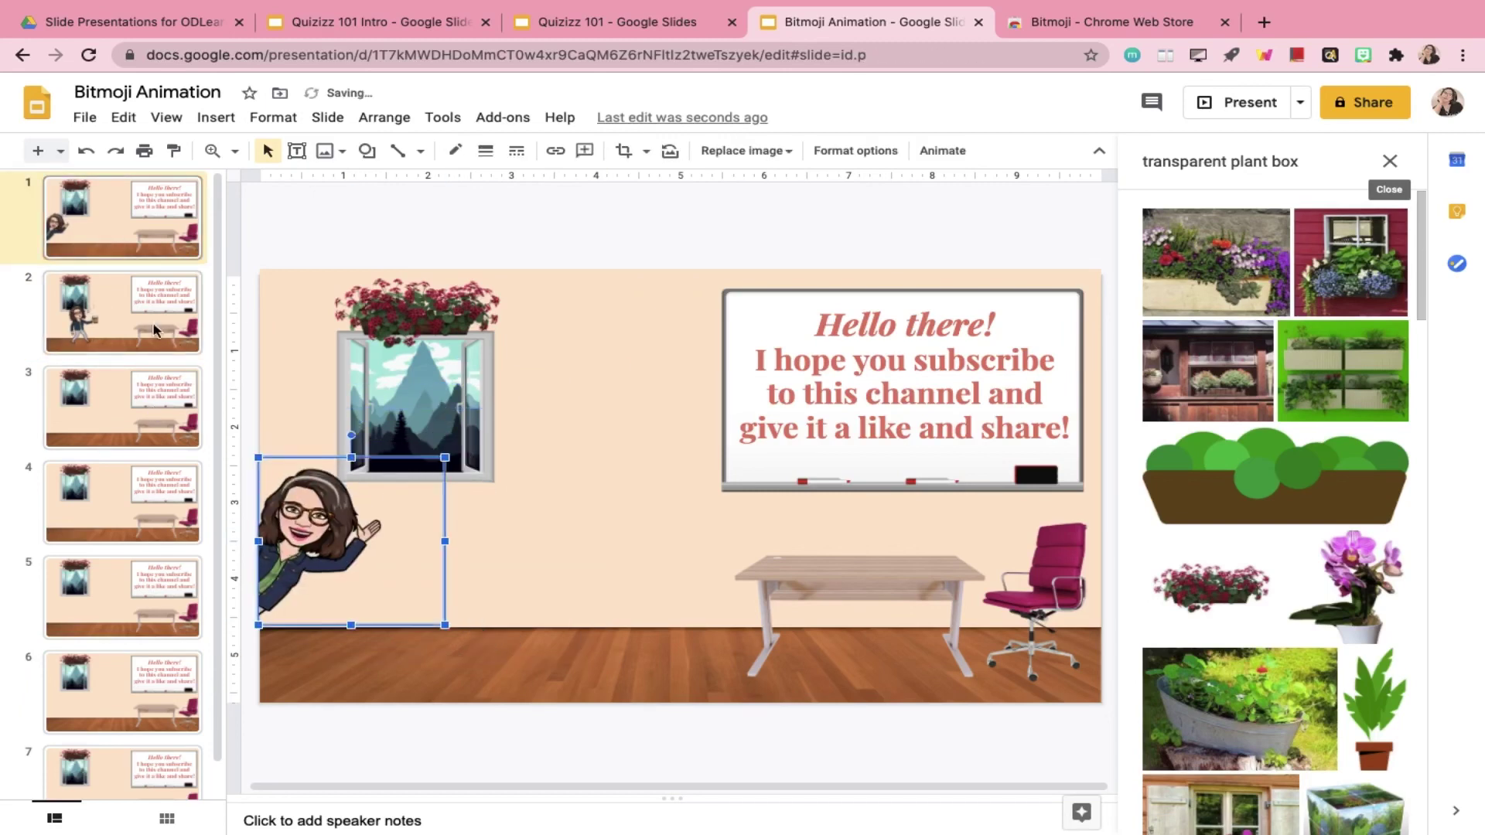
# Search the Bitmoji extension for "dancing" and insert the dancing pose with hands on hip and thigh onto slide 3
pyautogui.click(151, 377)
pyautogui.click(1364, 56)
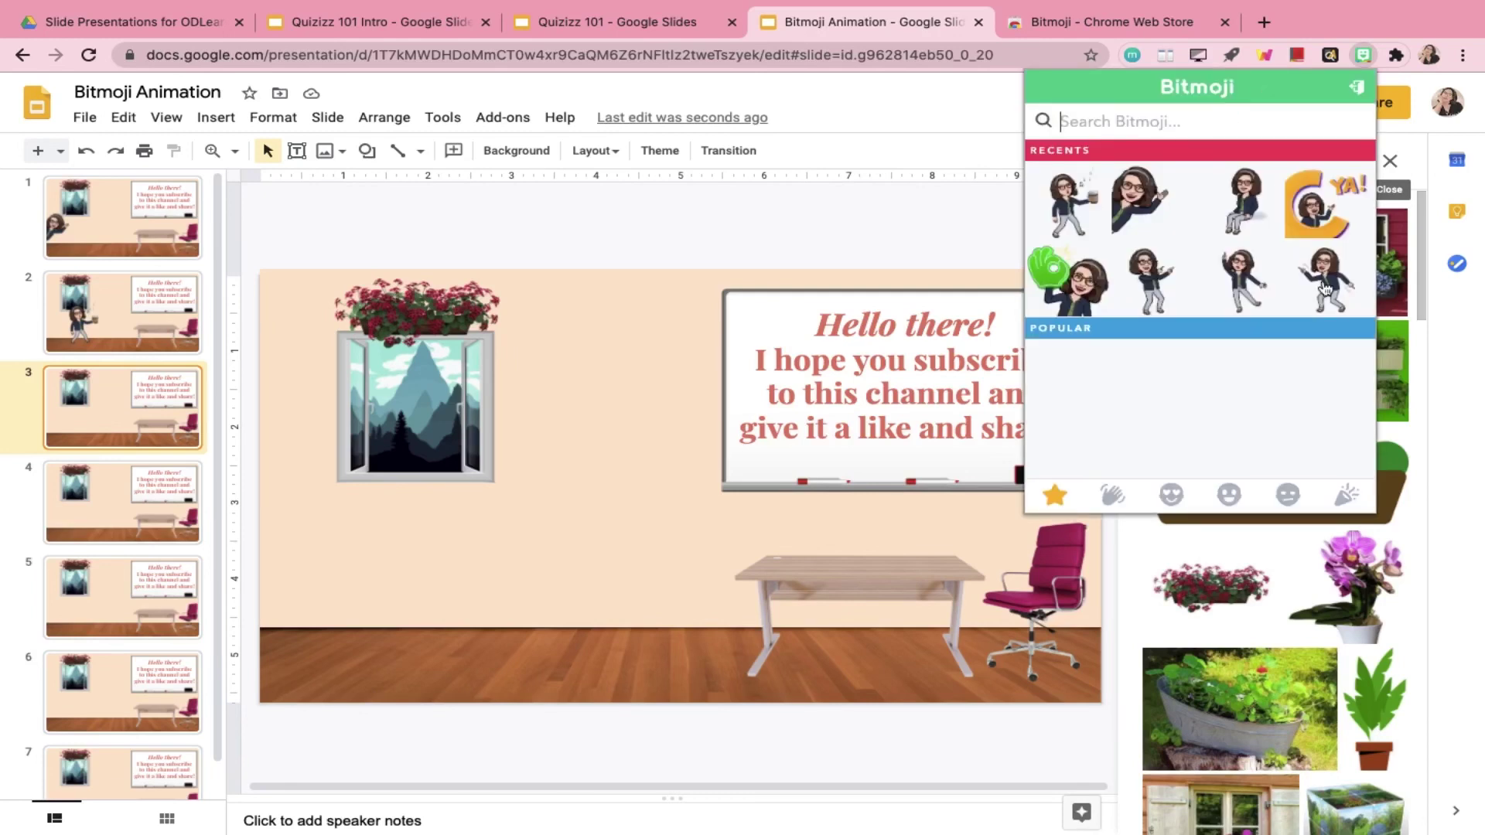
pyautogui.write('dancing')
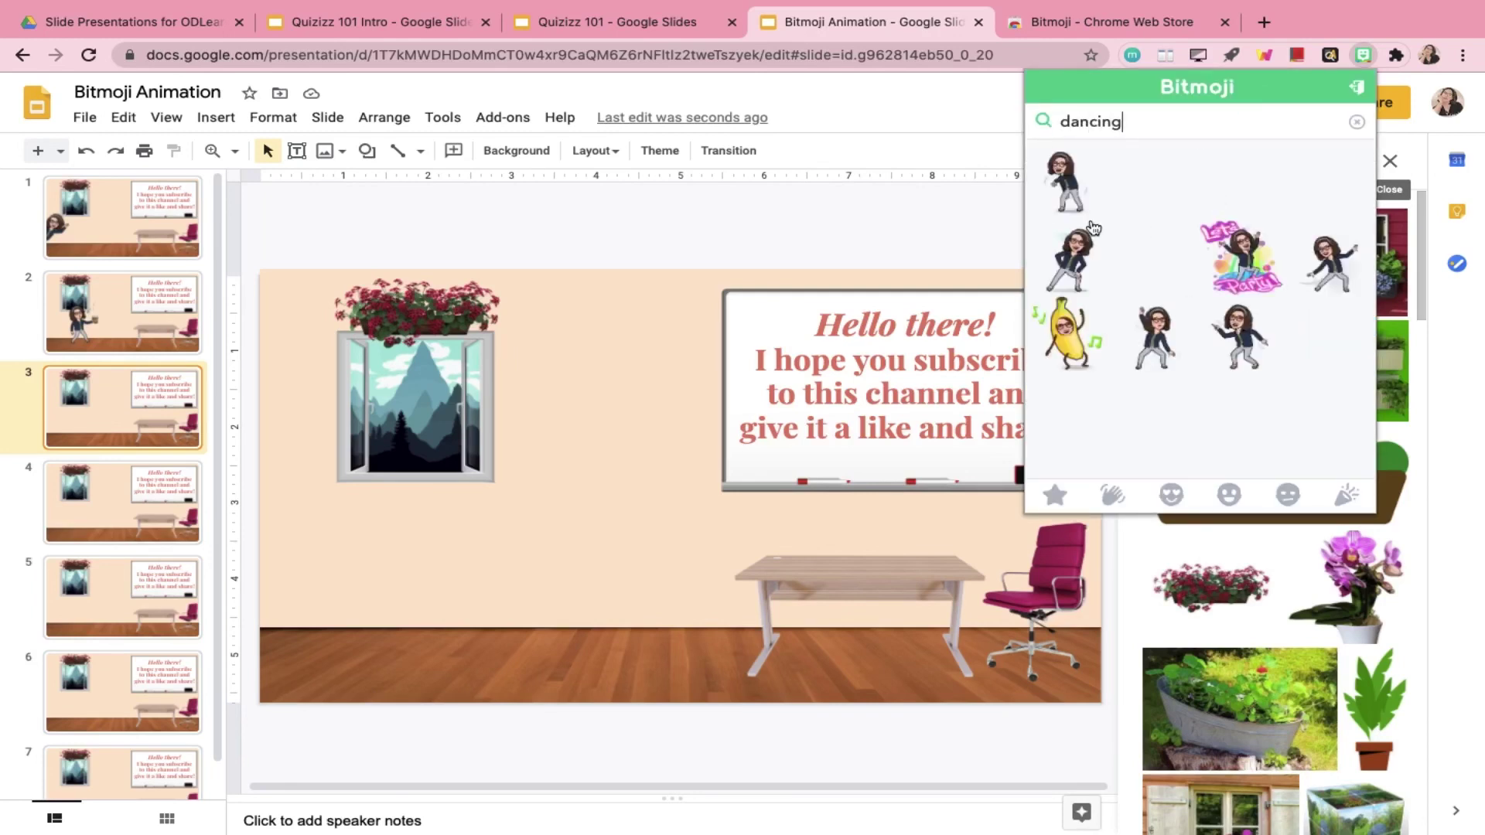
pyautogui.moveTo(1075, 267); pyautogui.dragTo(590, 511)
# Shrink the dancing Bitmoji on slide 3 and stand it on the floor between the window and the desk
pyautogui.press('Up')
pyautogui.press('Up')
pyautogui.press('Up')
pyautogui.press('Up')
pyautogui.moveTo(728, 362); pyautogui.dragTo(651, 418)
pyautogui.press('Down')
pyautogui.press('Down')
# Flip through slides 1 to 3 to compare the Bitmoji's size and position from slide to slide
pyautogui.click(154, 328)
pyautogui.click(158, 398)
pyautogui.click(553, 503)
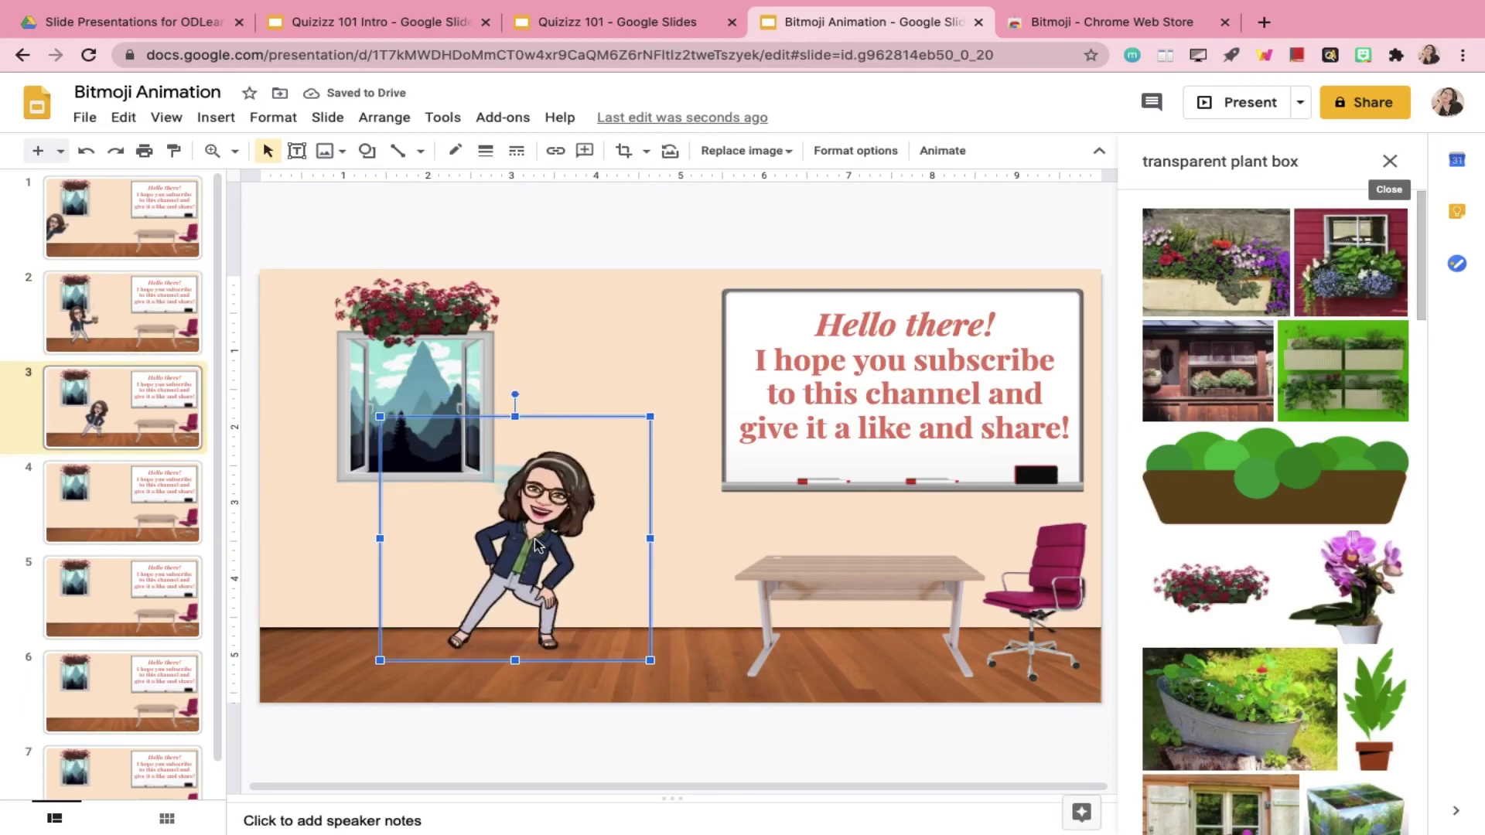
pyautogui.click(148, 209)
pyautogui.press('Down')
pyautogui.press('Down')
pyautogui.press('Up')
pyautogui.press('Down')
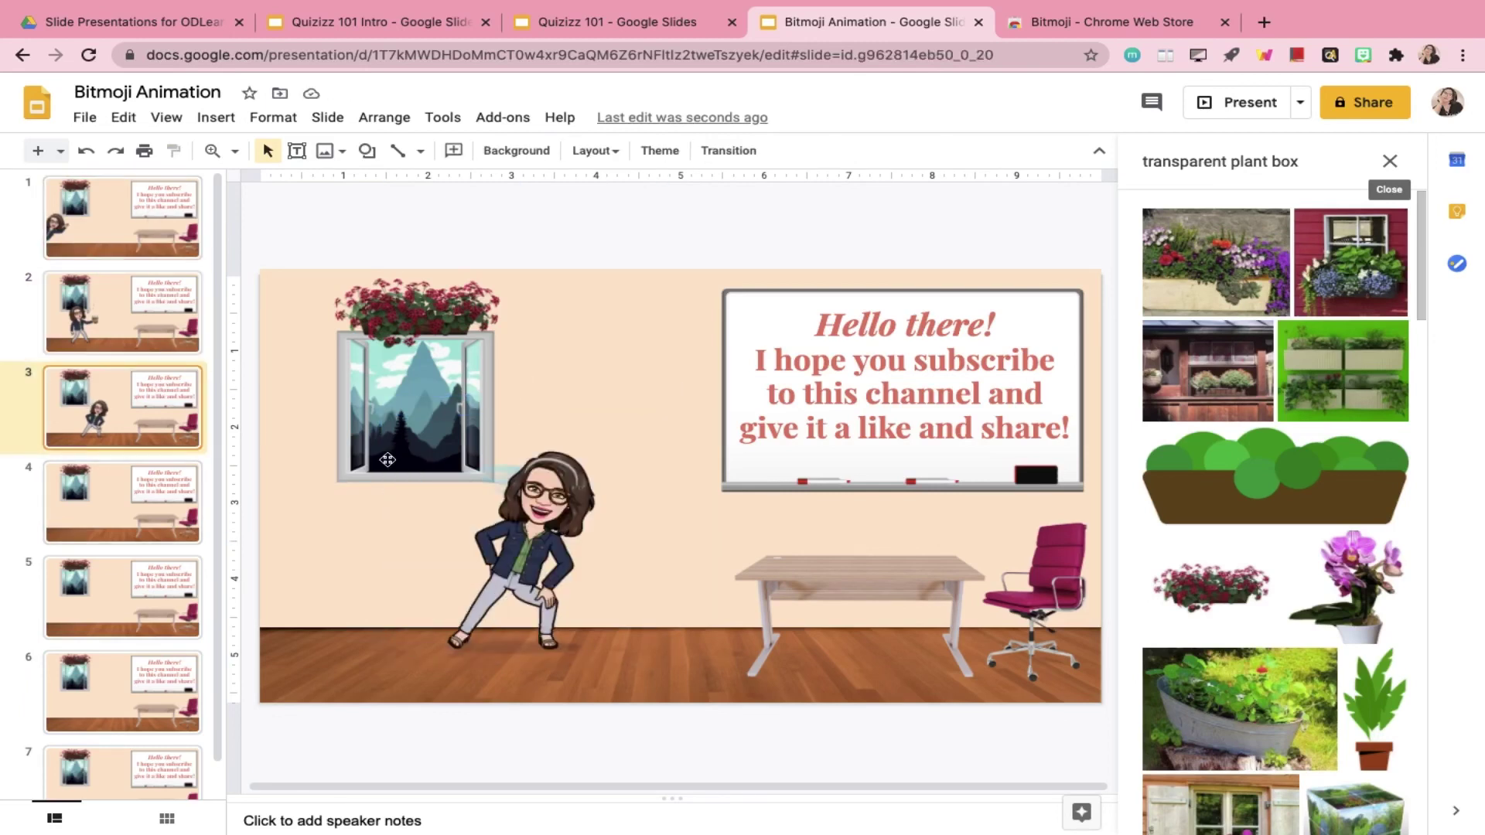
# Copy the dancing Bitmoji from slide 3 and paste it onto slide 4
pyautogui.click(521, 529)
pyautogui.rightClick(523, 534)
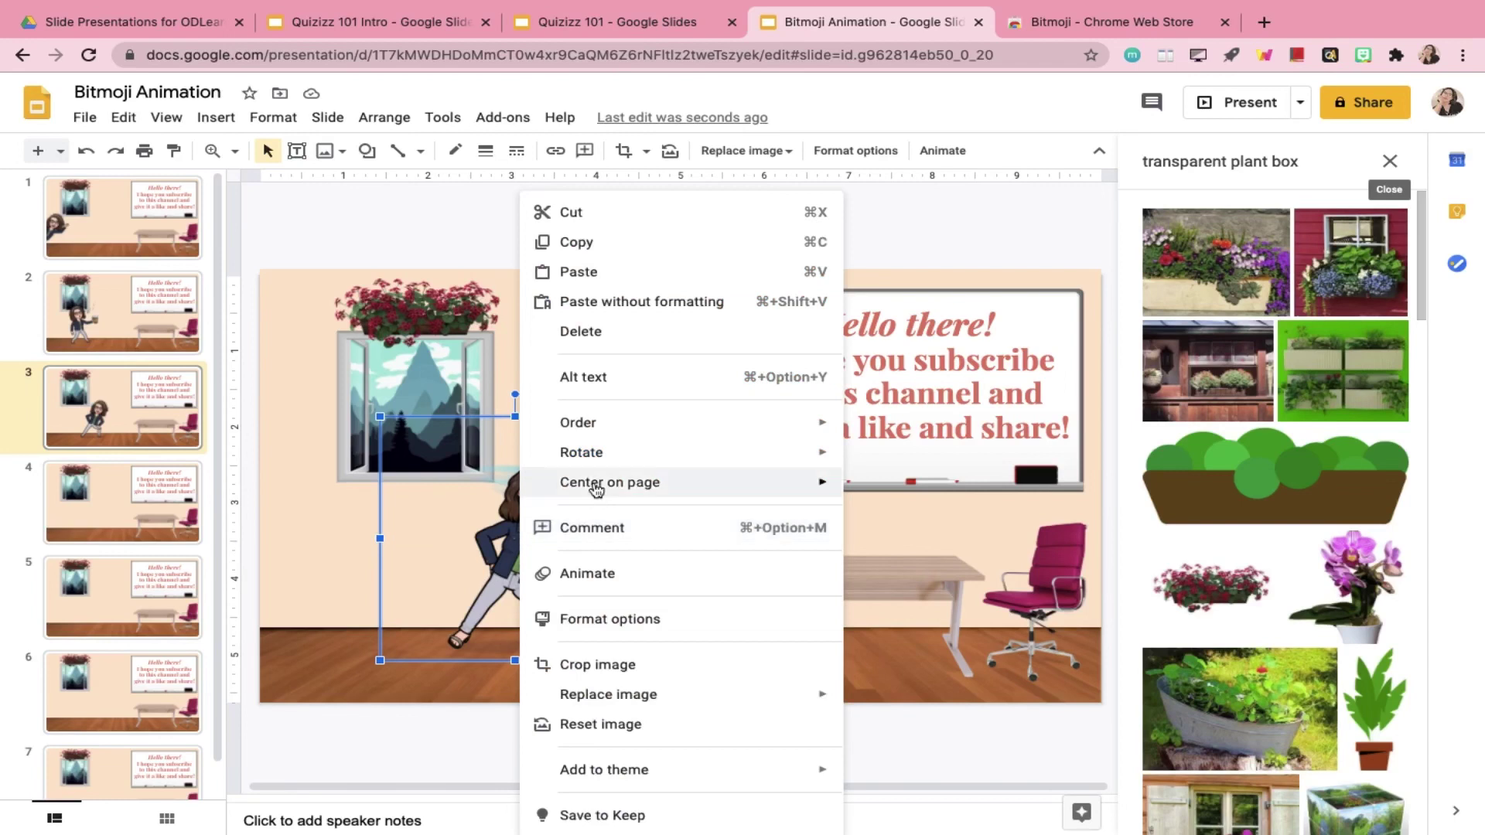
pyautogui.click(597, 238)
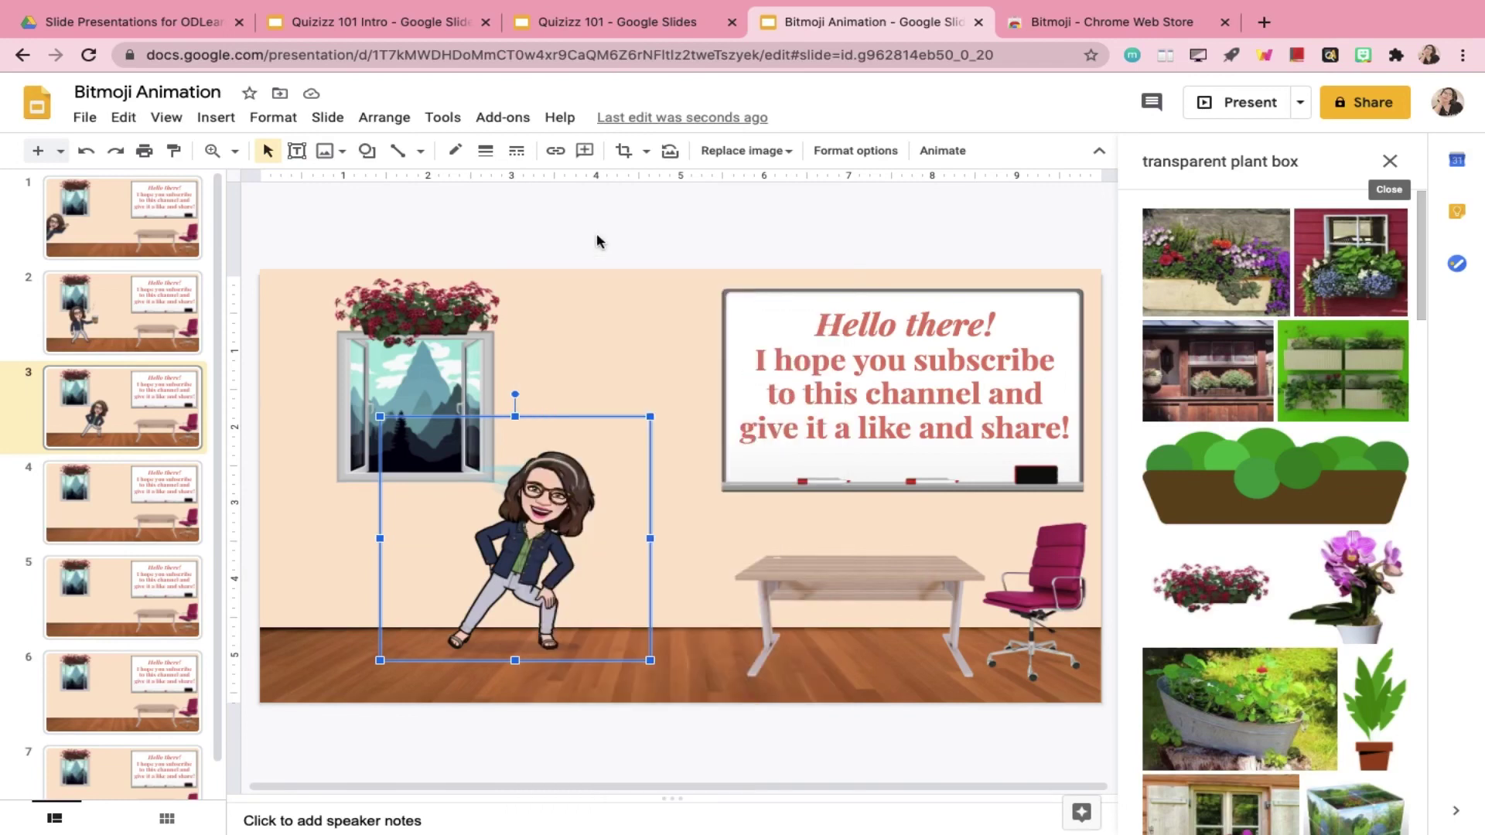
pyautogui.click(160, 504)
pyautogui.rightClick(514, 553)
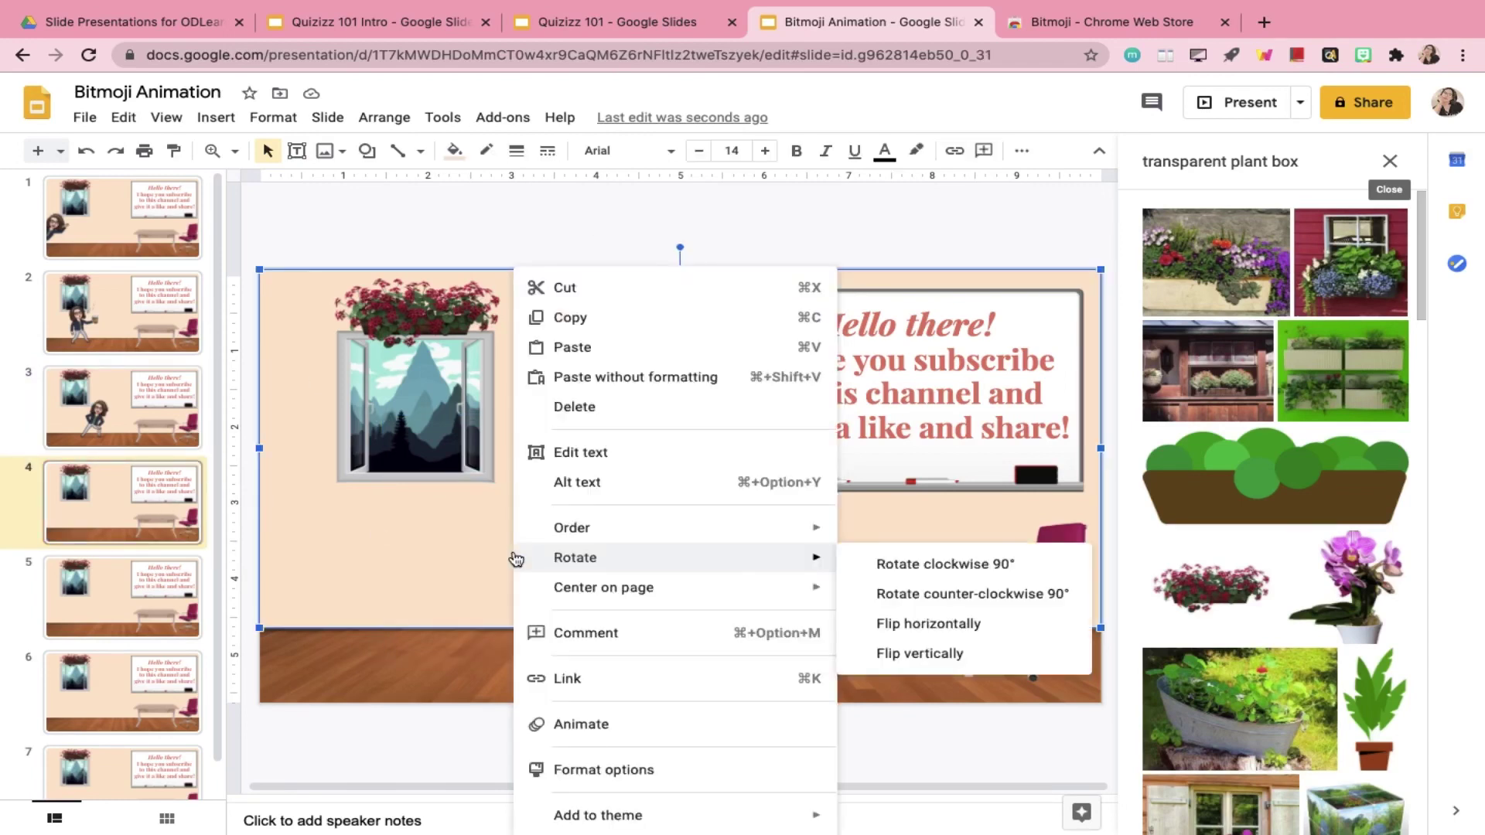
pyautogui.click(601, 345)
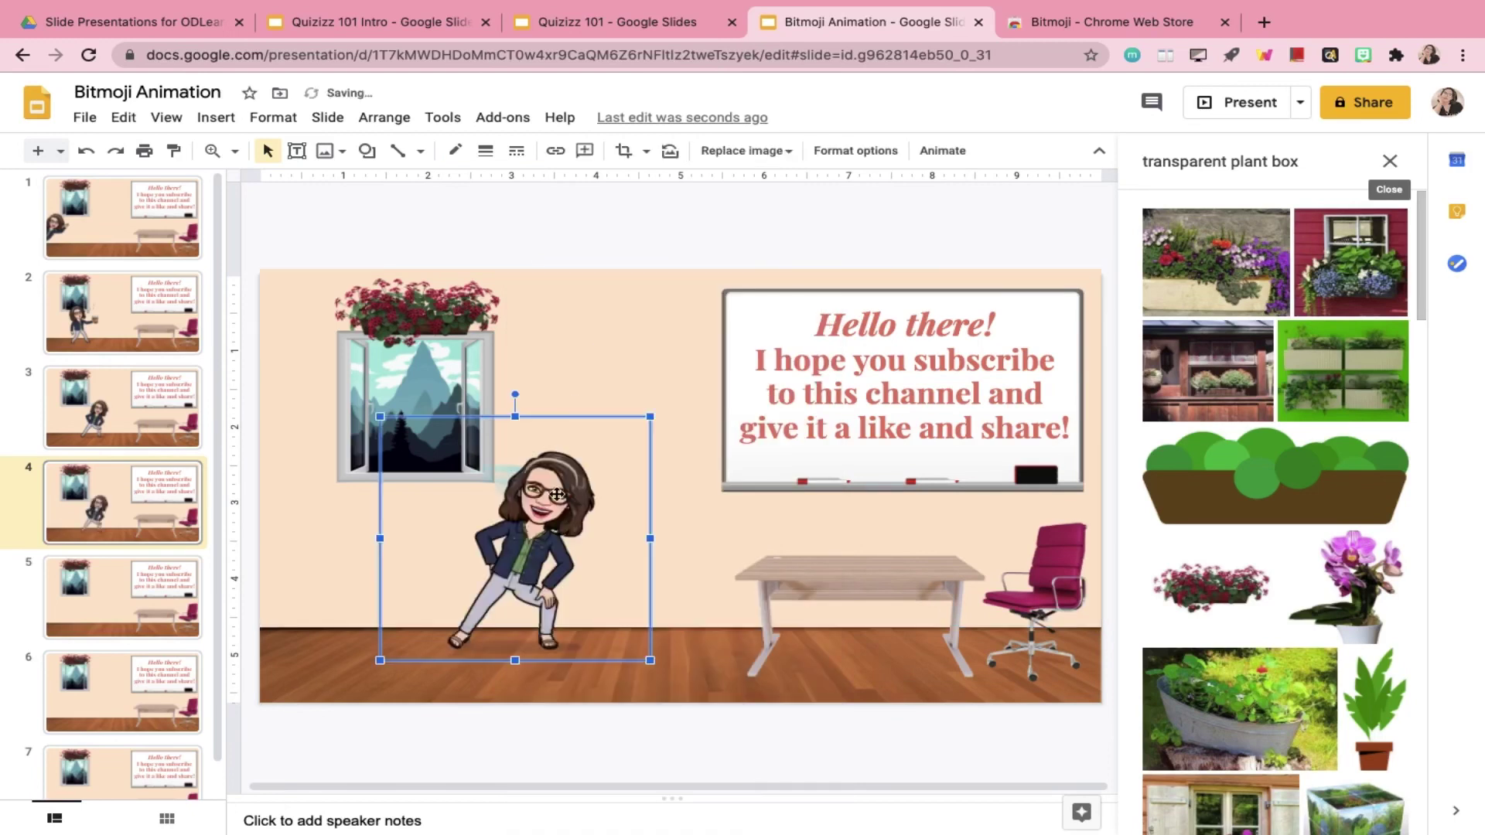
# Flip the dancing Bitmoji on slide 4 horizontally
pyautogui.click(379, 119)
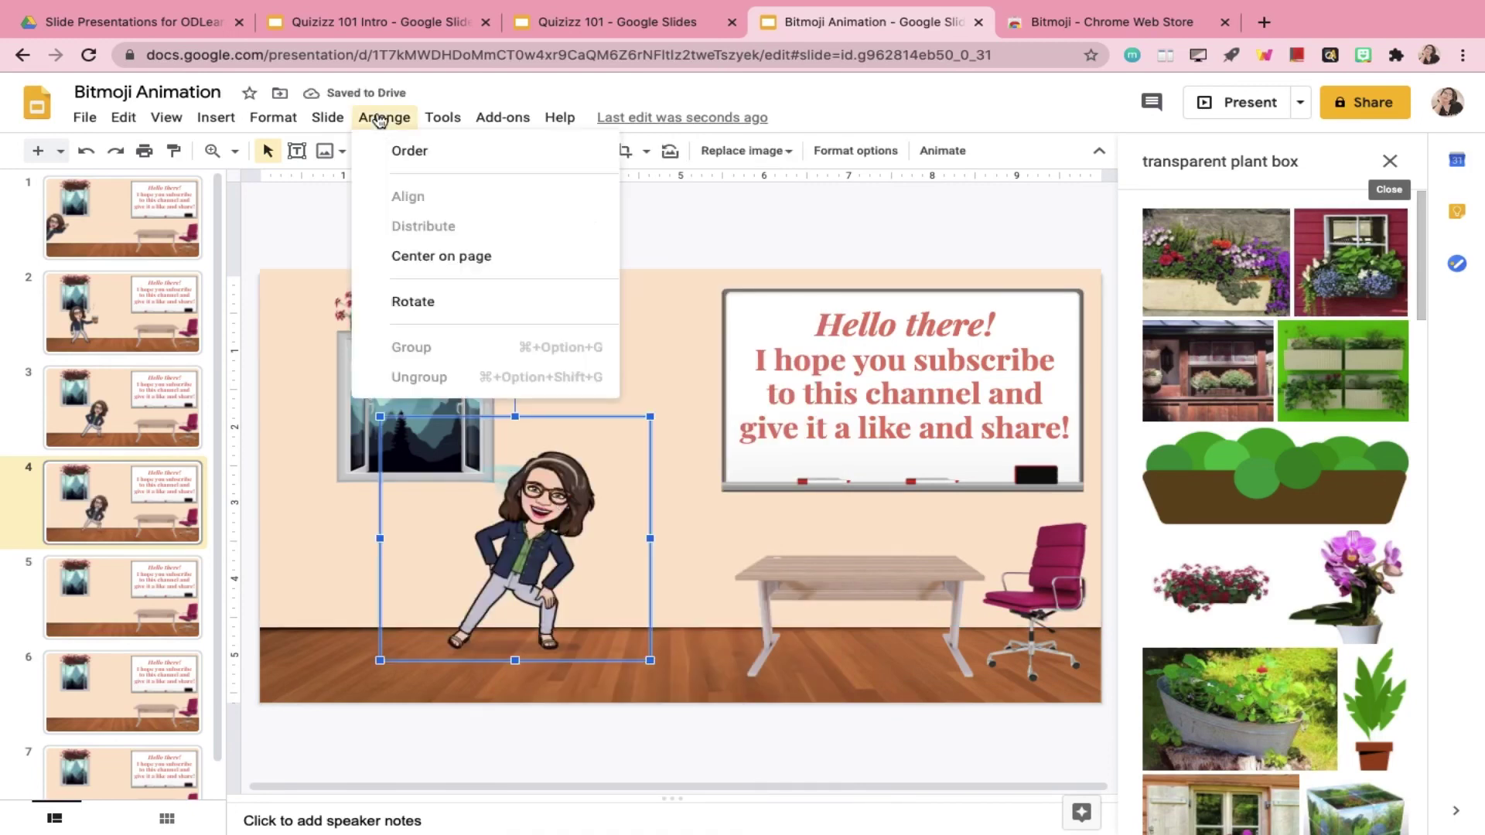
pyautogui.moveTo(472, 159)
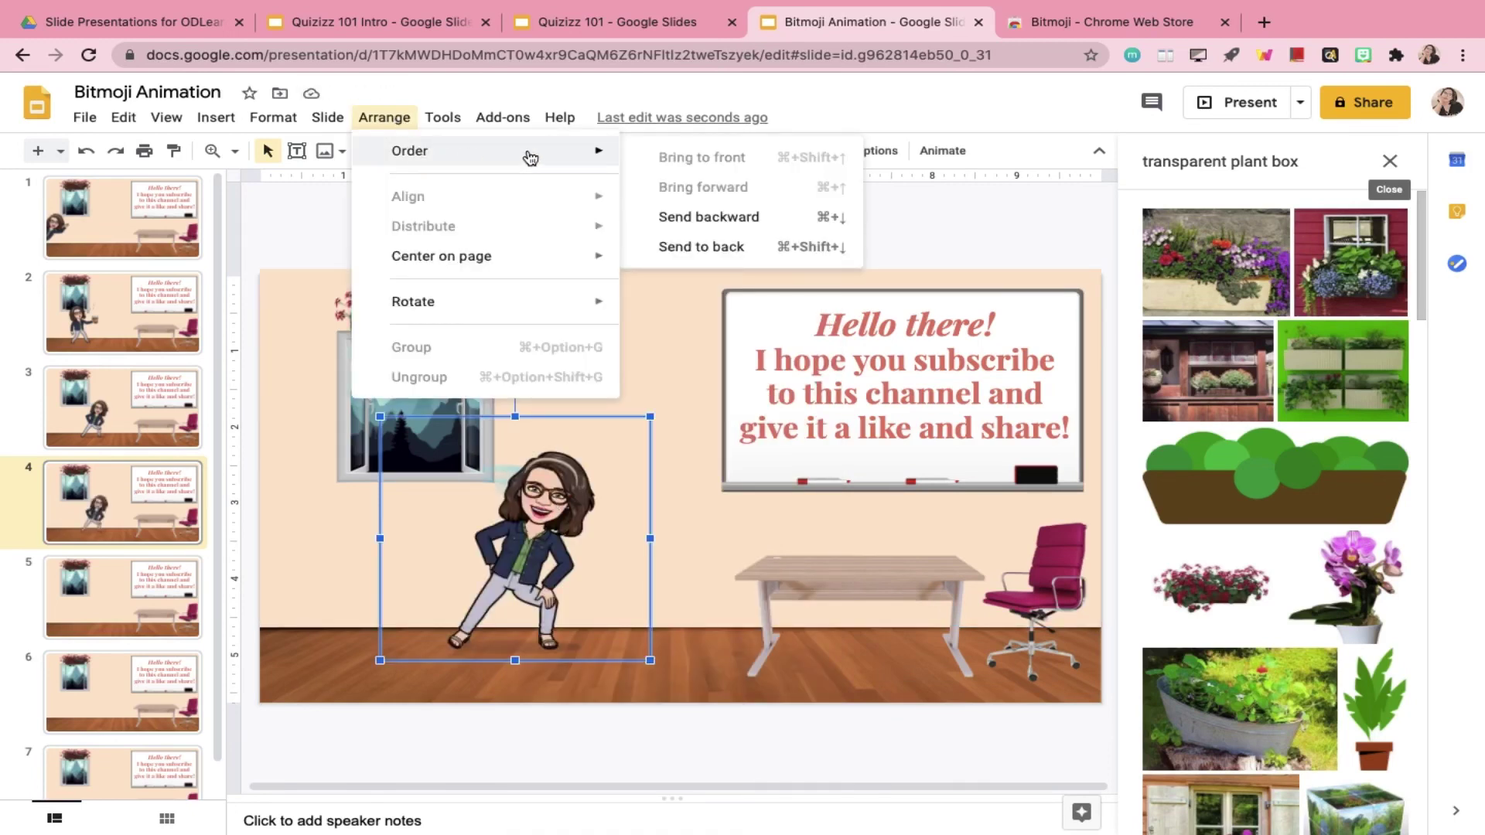
pyautogui.moveTo(562, 314)
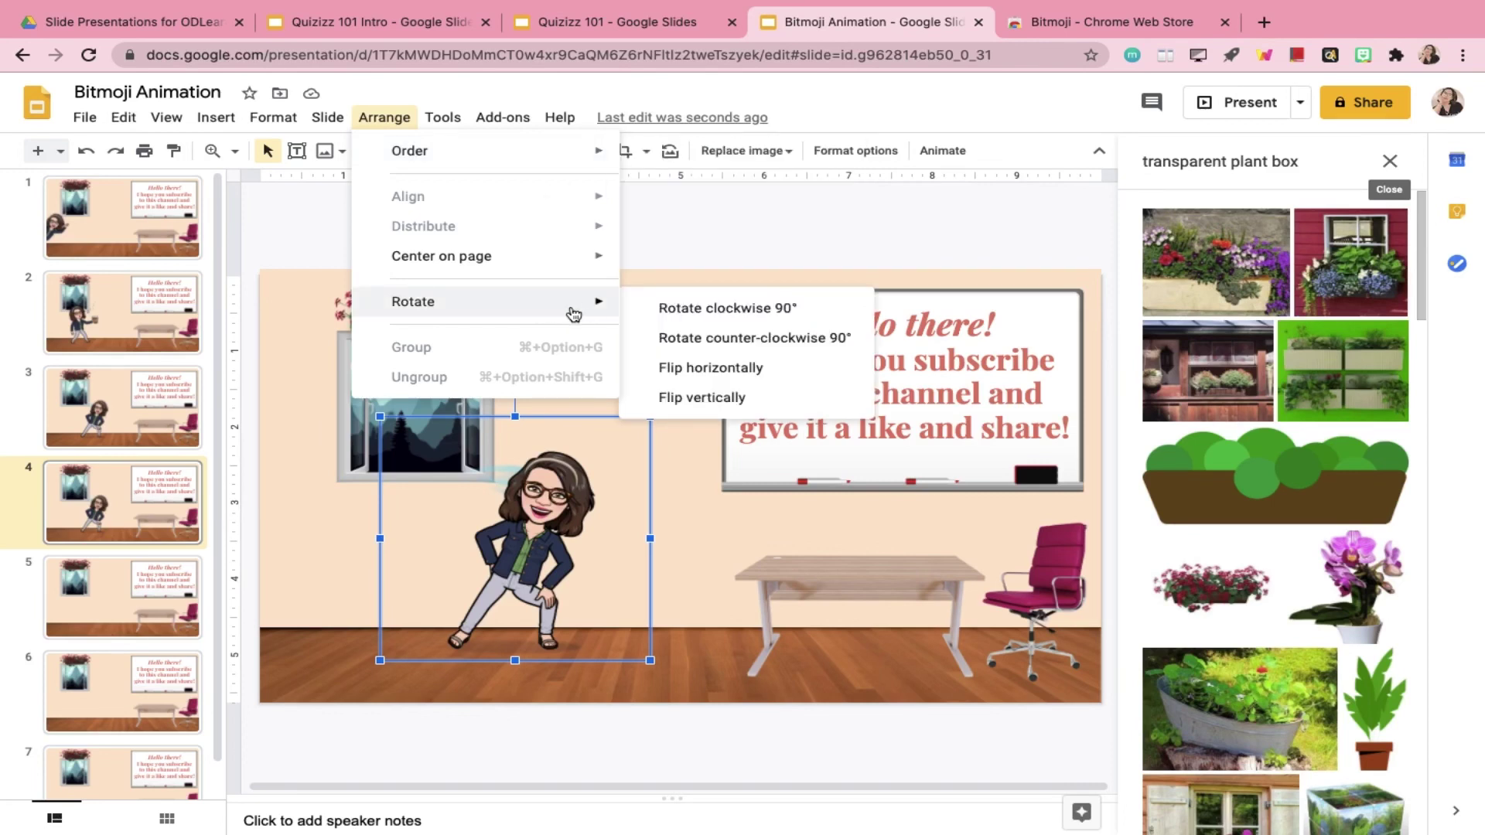
pyautogui.click(684, 374)
# Copy the dancing Bitmoji from slide 3 onto slide 5 and its mirrored version from slide 4 onto slide 6
pyautogui.scroll(-1, 124, 433)
pyautogui.click(143, 392)
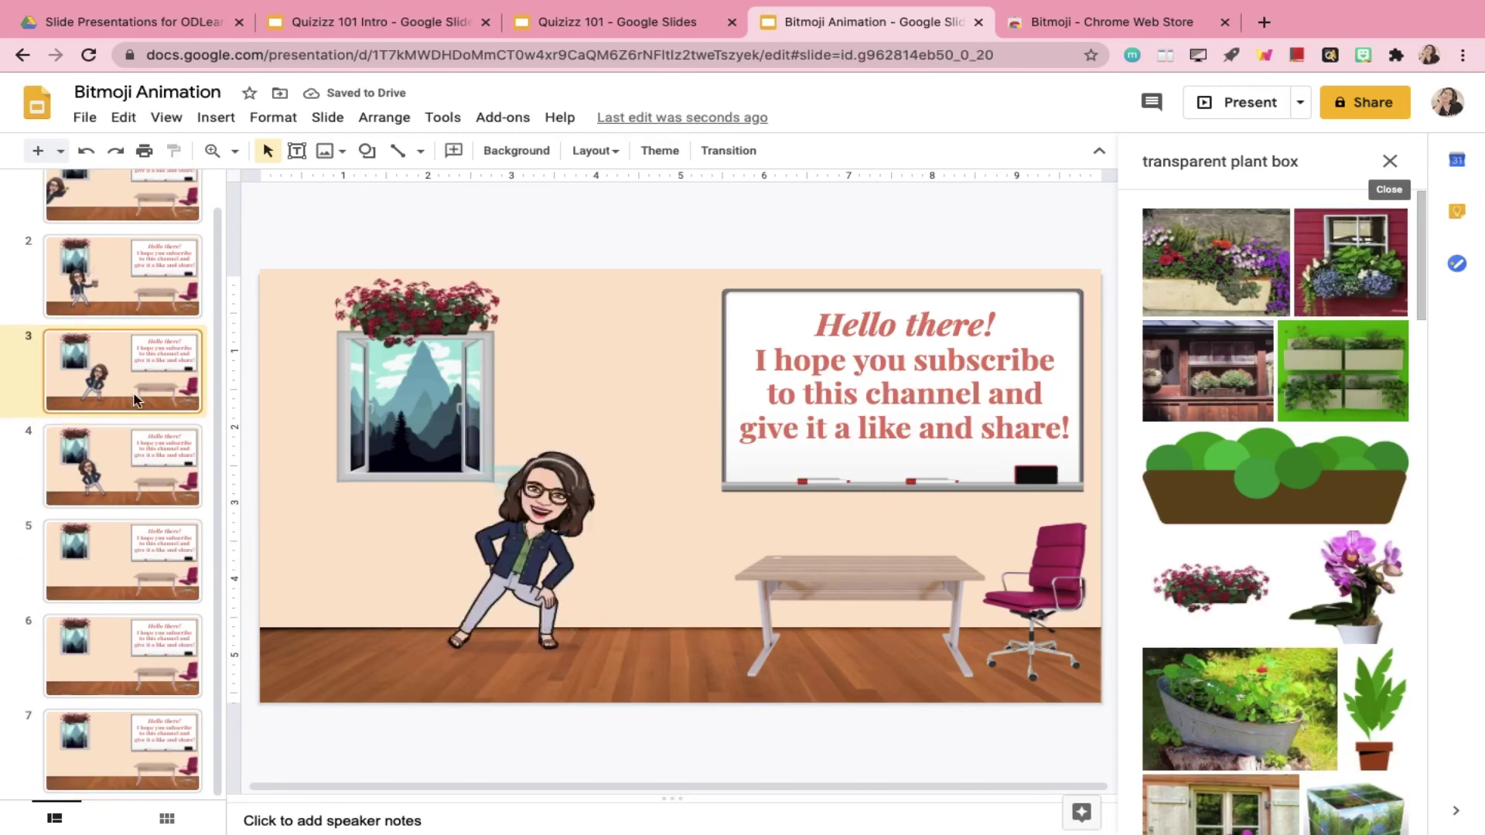
pyautogui.click(128, 487)
pyautogui.click(124, 580)
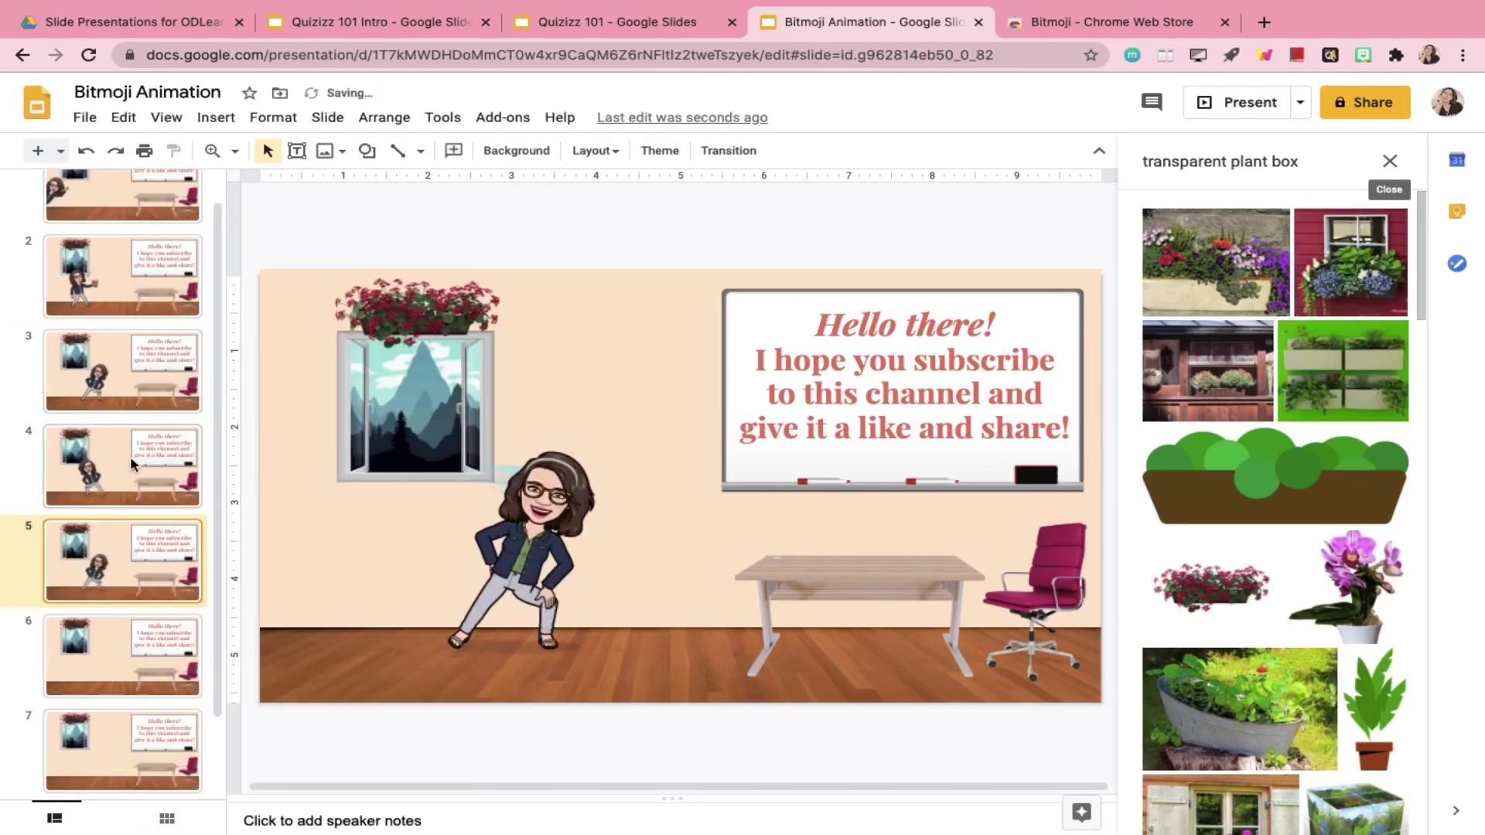
pyautogui.click(117, 690)
pyautogui.click(130, 207)
pyautogui.press('Down')
pyautogui.press('Down')
pyautogui.press('Down')
pyautogui.press('Down')
pyautogui.press('Down')
pyautogui.press('Down')
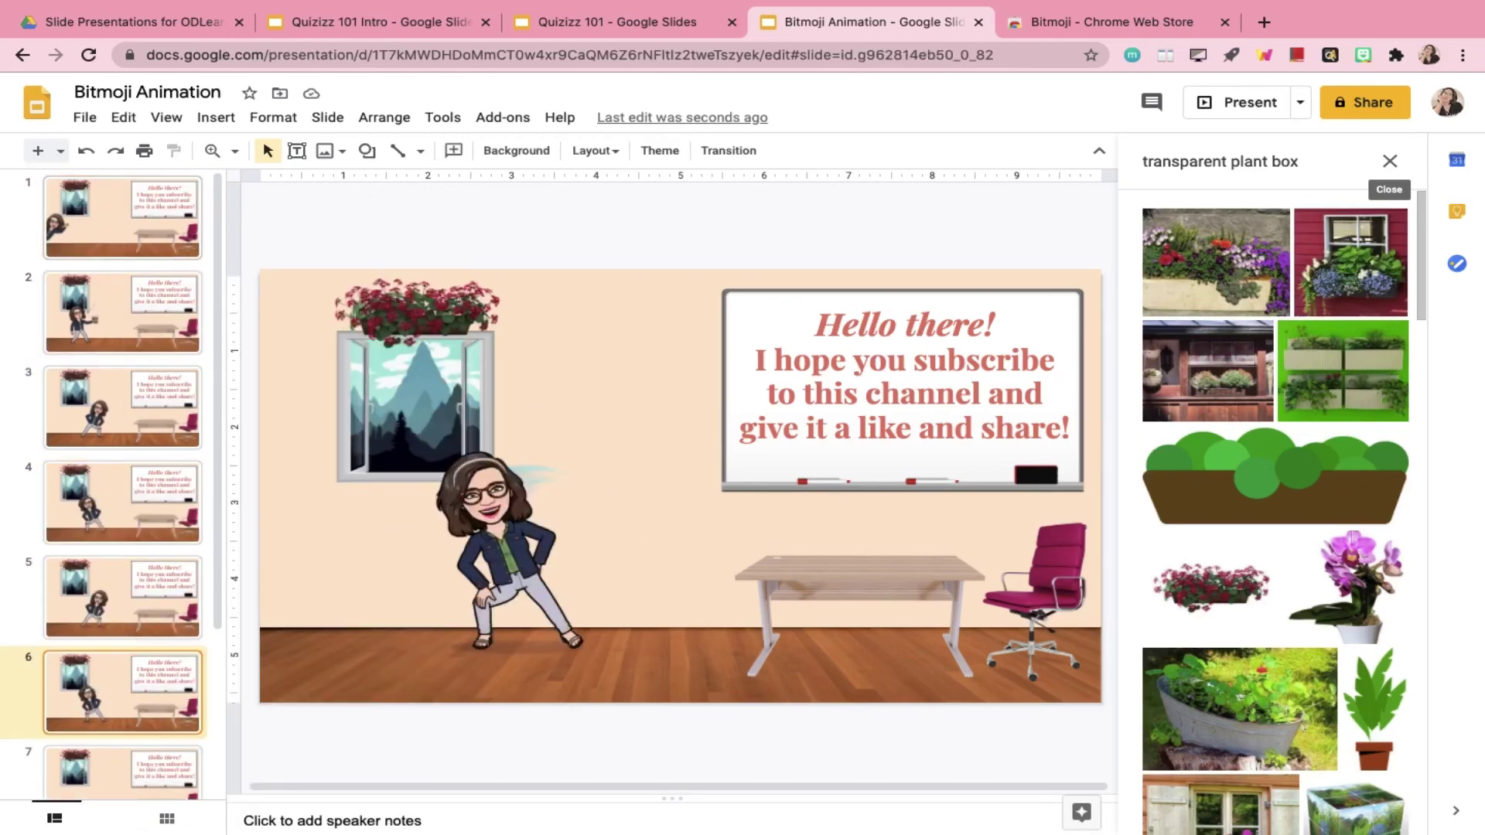
# Search the Bitmoji extension for a dabbing pose and insert it onto slide 7
pyautogui.click(1363, 54)
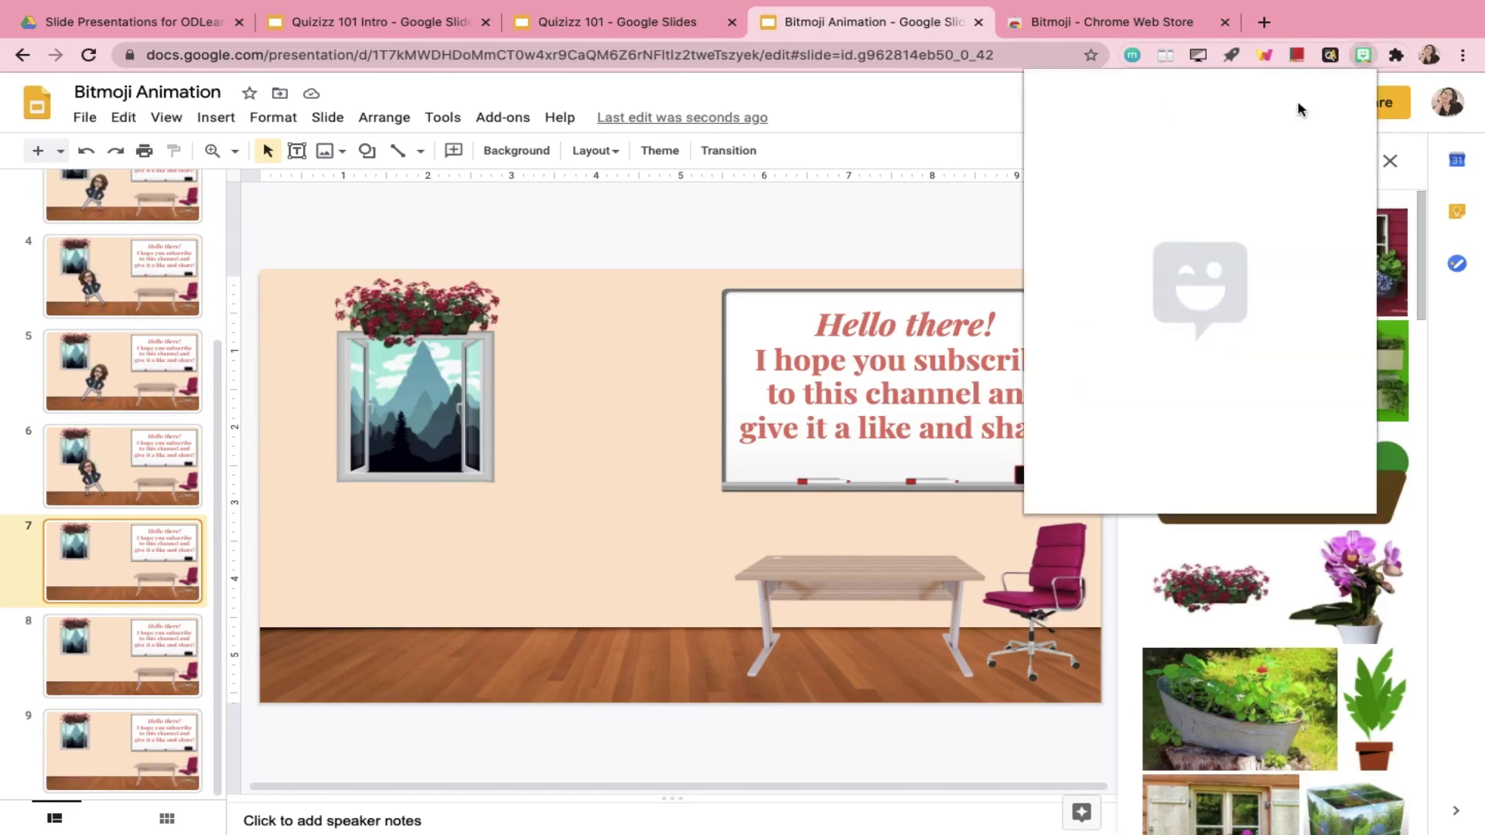
pyautogui.write('dub')
pyautogui.press('BackSpace')
pyautogui.press('BackSpace')
pyautogui.press('BackSpace')
pyautogui.write('dabb')
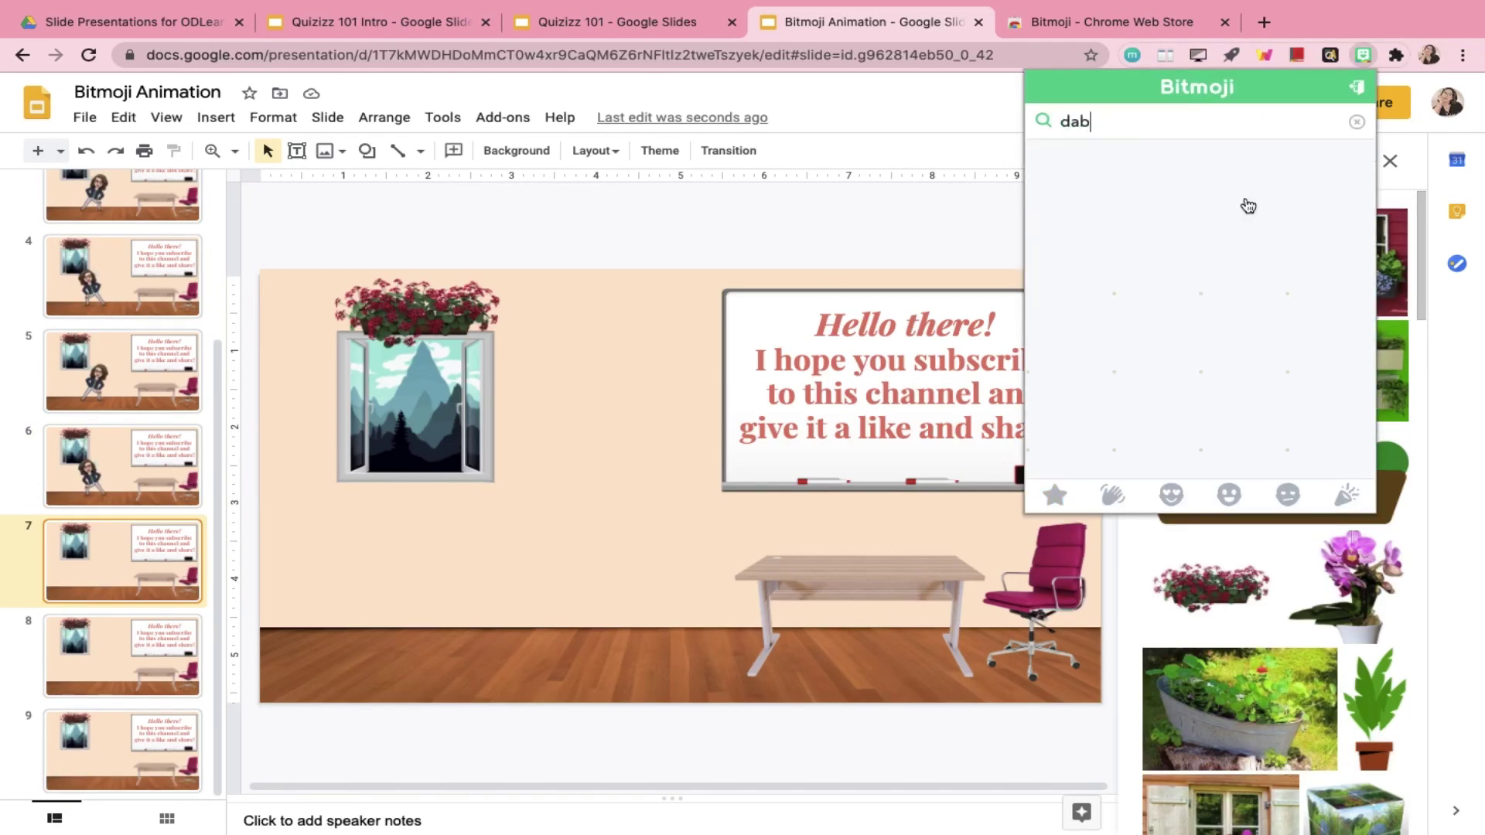
pyautogui.moveTo(1068, 179); pyautogui.dragTo(547, 505)
# Shrink the dabbing Bitmoji on slide 7 and stand it near the window, matching the Bitmoji on slide 6
pyautogui.moveTo(678, 662); pyautogui.dragTo(550, 520)
pyautogui.moveTo(421, 363); pyautogui.dragTo(475, 410)
pyautogui.moveTo(614, 513); pyautogui.dragTo(550, 500)
pyautogui.moveTo(411, 396); pyautogui.dragTo(435, 418)
pyautogui.moveTo(546, 505); pyautogui.dragTo(522, 499)
pyautogui.click(146, 450)
pyautogui.press('Down')
pyautogui.press('Up')
pyautogui.press('Down')
# Duplicate slide 7 and flip the dabbing Bitmoji on the copy horizontally
pyautogui.rightClick(155, 557)
pyautogui.click(263, 468)
pyautogui.click(534, 526)
pyautogui.click(384, 117)
pyautogui.moveTo(474, 304)
pyautogui.click(699, 365)
pyautogui.click(133, 639)
pyautogui.press('Up')
pyautogui.press('Up')
pyautogui.press('Up')
# Search the Bitmoji extension for "walk" and insert the walking pose onto slide 9
pyautogui.click(114, 741)
pyautogui.click(1363, 55)
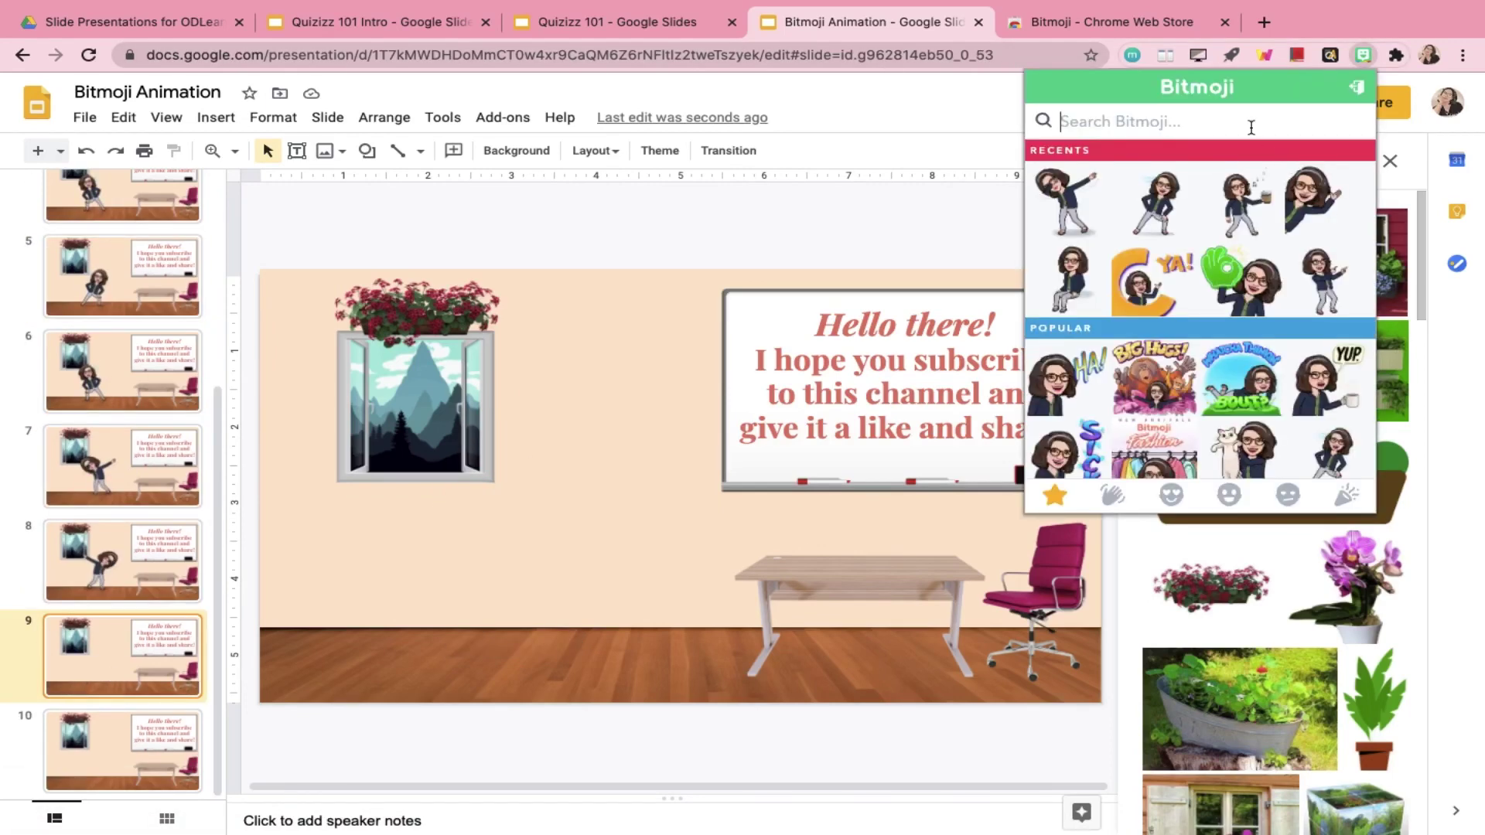
pyautogui.write('walk')
pyautogui.moveTo(1160, 182); pyautogui.dragTo(673, 567)
# Shrink the walking Bitmoji on slide 9 and stand it on the floor just beside the desk
pyautogui.moveTo(881, 690); pyautogui.dragTo(706, 539)
pyautogui.moveTo(511, 365); pyautogui.dragTo(566, 439)
pyautogui.moveTo(720, 541); pyautogui.dragTo(688, 544)
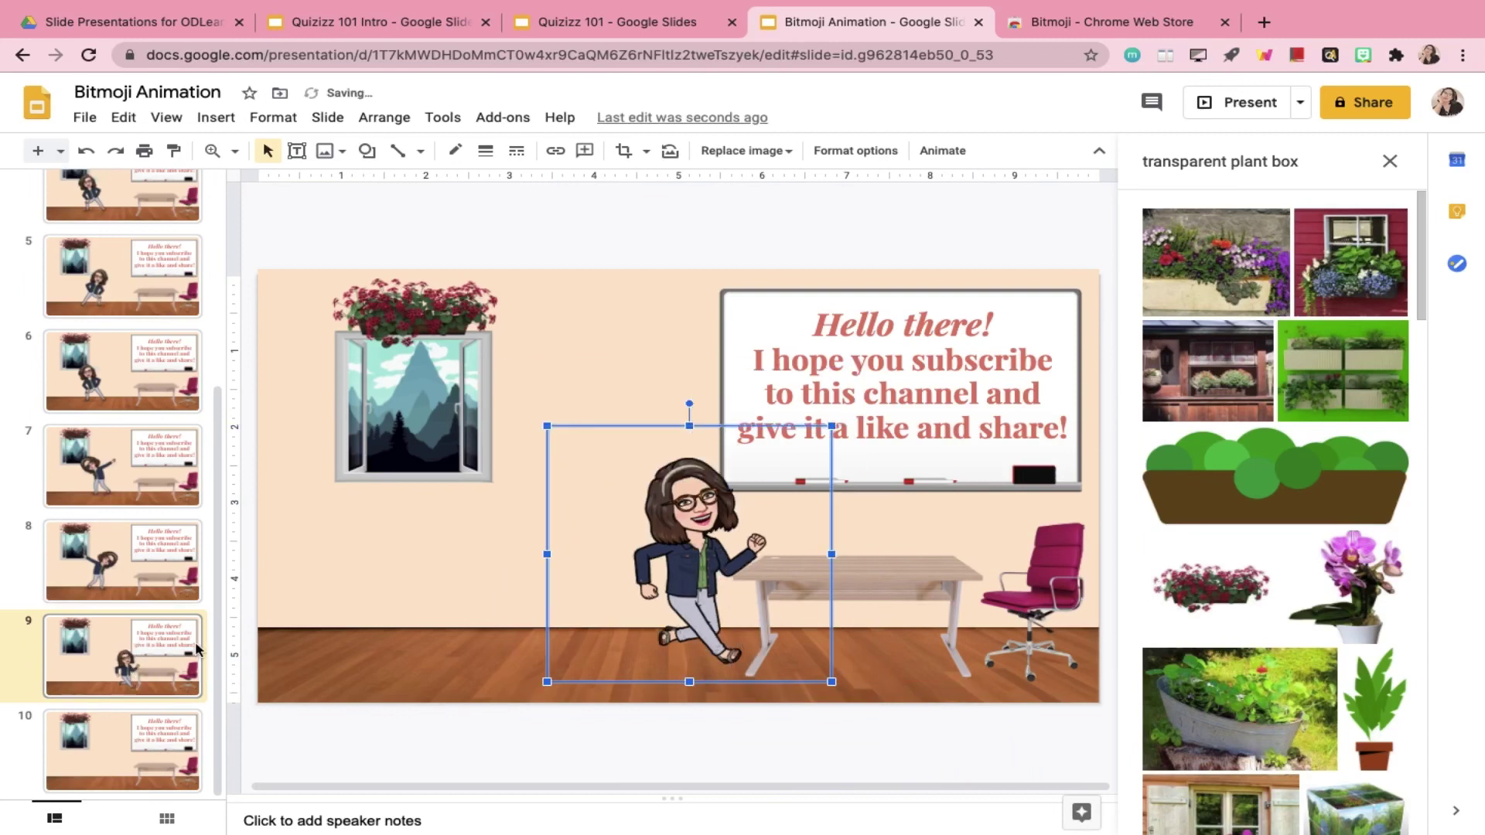
pyautogui.click(162, 581)
pyautogui.press('Down')
pyautogui.click(697, 580)
pyautogui.moveTo(835, 425); pyautogui.dragTo(851, 411)
pyautogui.moveTo(700, 568); pyautogui.dragTo(667, 608)
pyautogui.moveTo(819, 450); pyautogui.dragTo(796, 471)
pyautogui.moveTo(659, 595); pyautogui.dragTo(659, 580)
# Compare slide 9 with slide 8 and enlarge the walking Bitmoji slightly to match the earlier size
pyautogui.click(155, 569)
pyautogui.press('Down')
pyautogui.click(685, 549)
pyautogui.click(799, 452)
pyautogui.click(758, 503)
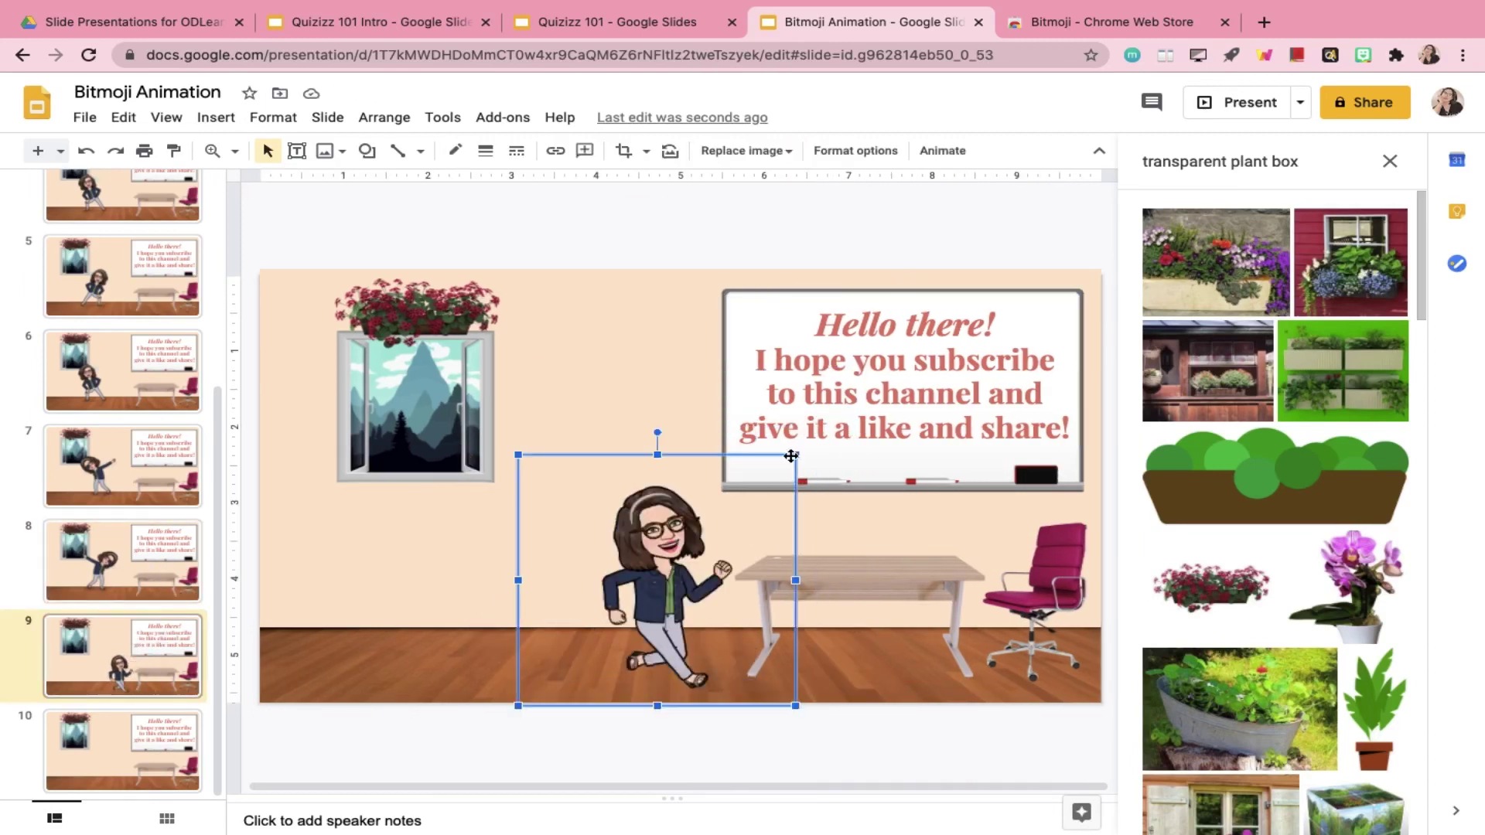
pyautogui.moveTo(796, 454); pyautogui.dragTo(805, 446)
# Duplicate slide 9 and move the walking Bitmoji on the copy in front of the desk
pyautogui.rightClick(130, 657)
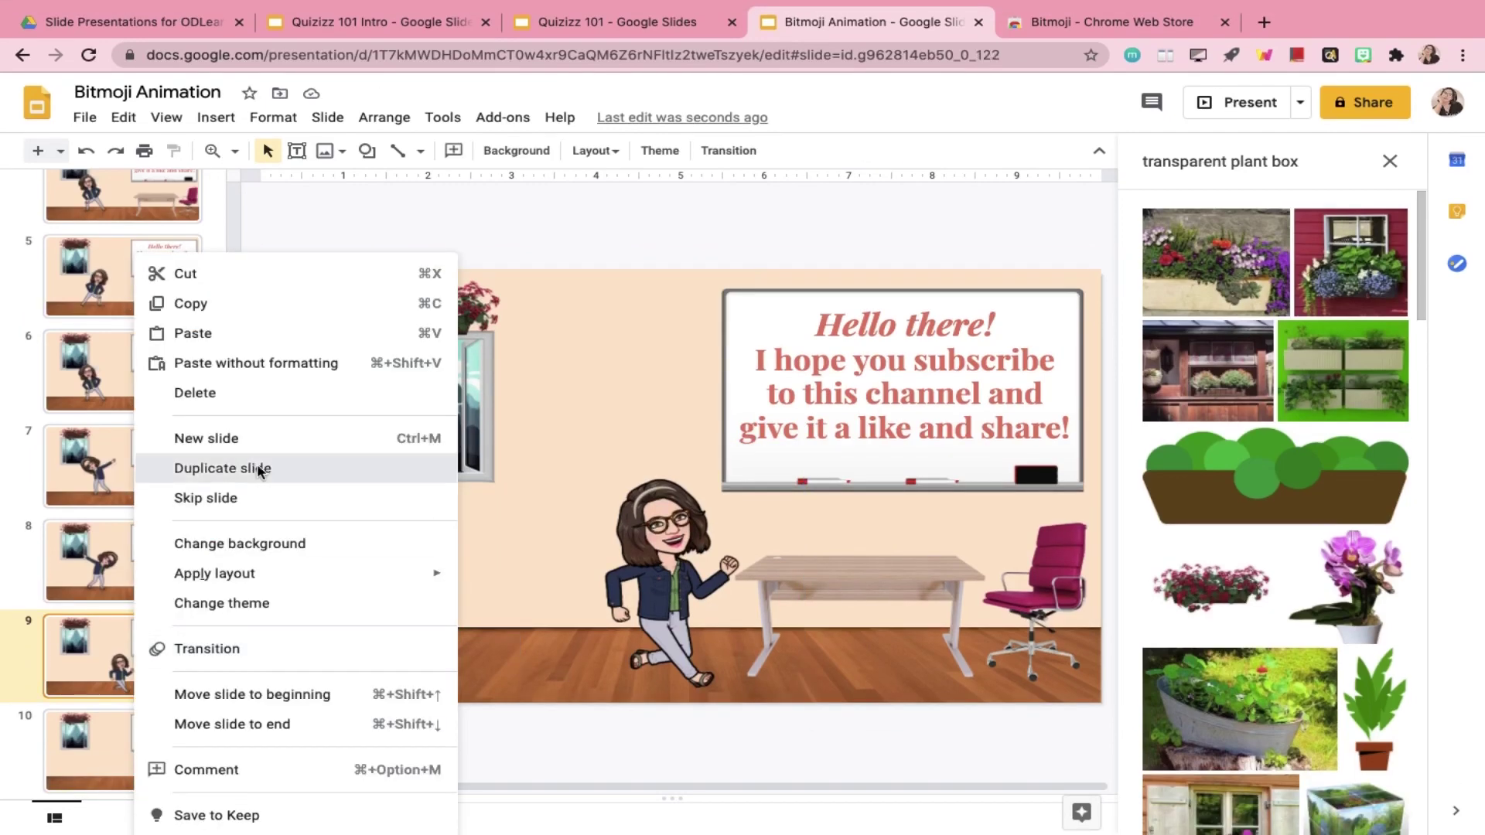
pyautogui.click(232, 467)
pyautogui.moveTo(496, 573); pyautogui.dragTo(633, 573)
# Try to flip the walking Bitmoji on slide 10
pyautogui.click(660, 414)
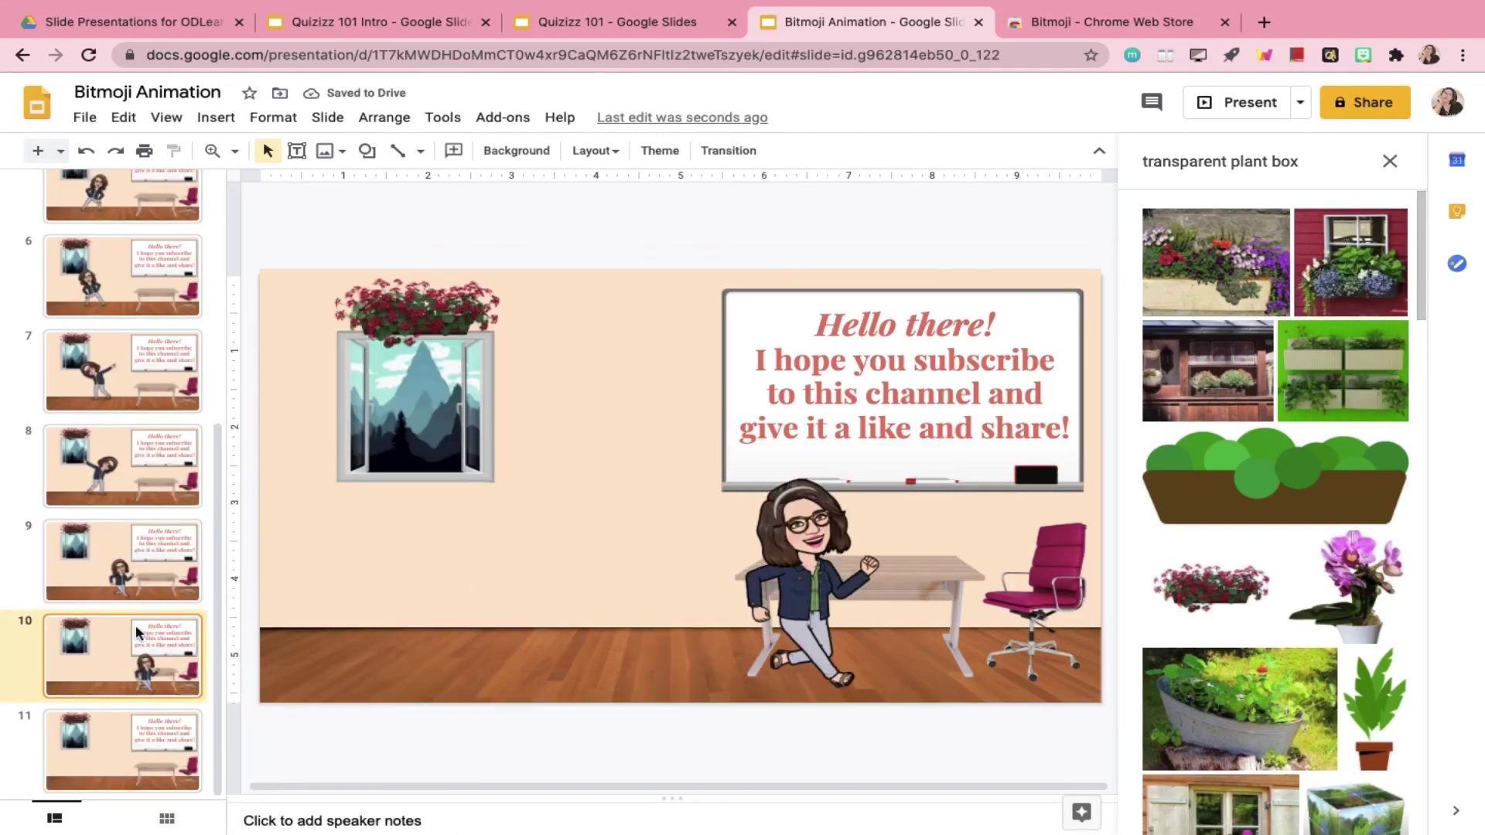
pyautogui.click(384, 117)
pyautogui.click(774, 541)
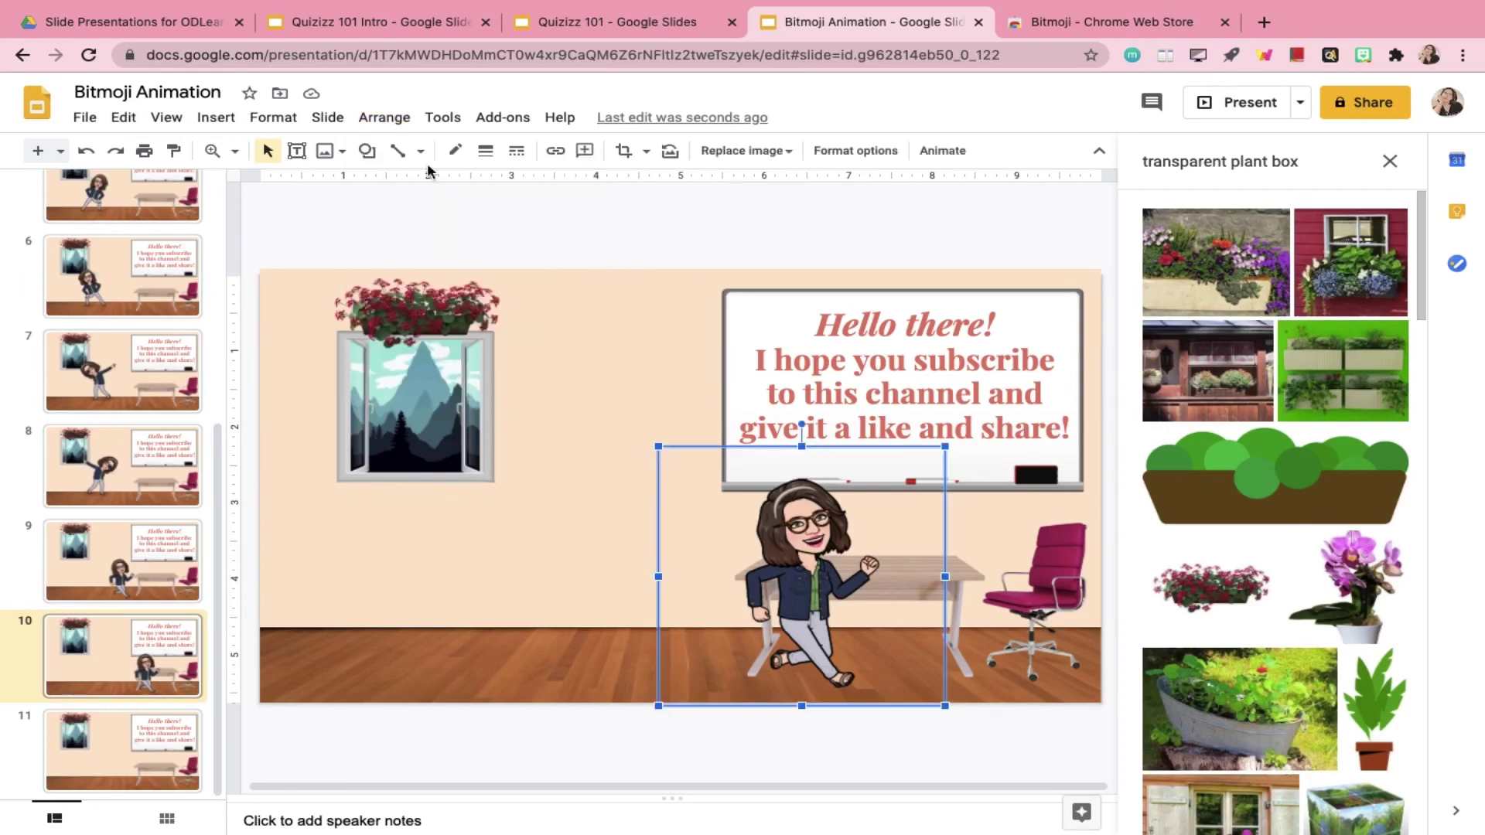
pyautogui.click(384, 116)
pyautogui.moveTo(498, 301)
pyautogui.click(667, 398)
pyautogui.press('super+z')
# Move the last slide, which has no Bitmoji, ahead of slide 10
pyautogui.click(1363, 54)
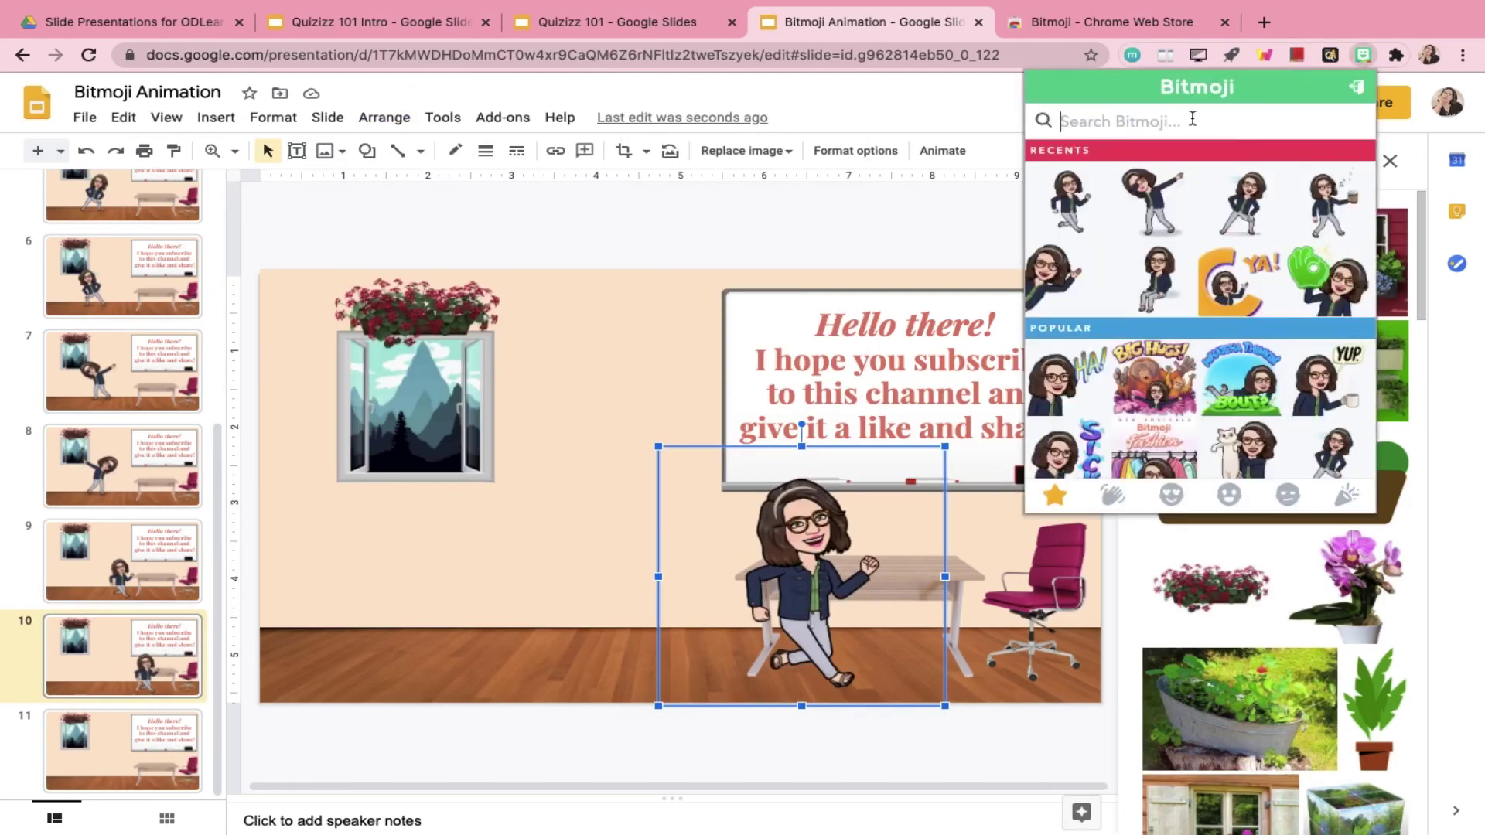
pyautogui.click(151, 582)
pyautogui.click(152, 647)
pyautogui.click(802, 605)
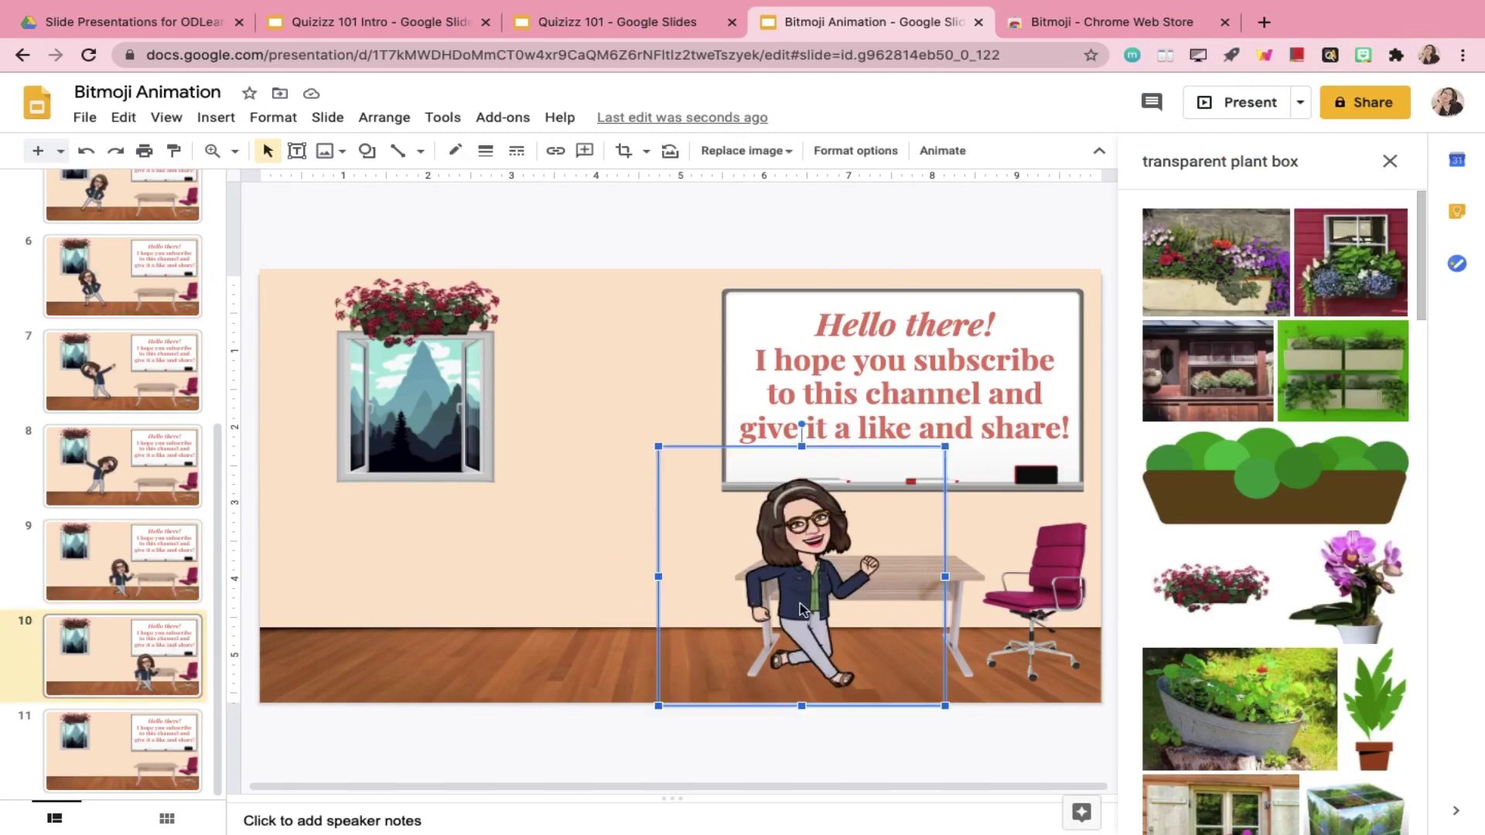
pyautogui.moveTo(141, 750); pyautogui.dragTo(139, 657)
# Search the Bitmoji extension for "air hugs" and insert the Air Hugs pose onto slide 10
pyautogui.click(1363, 54)
pyautogui.write('air hugs')
pyautogui.moveTo(1068, 178); pyautogui.dragTo(782, 507)
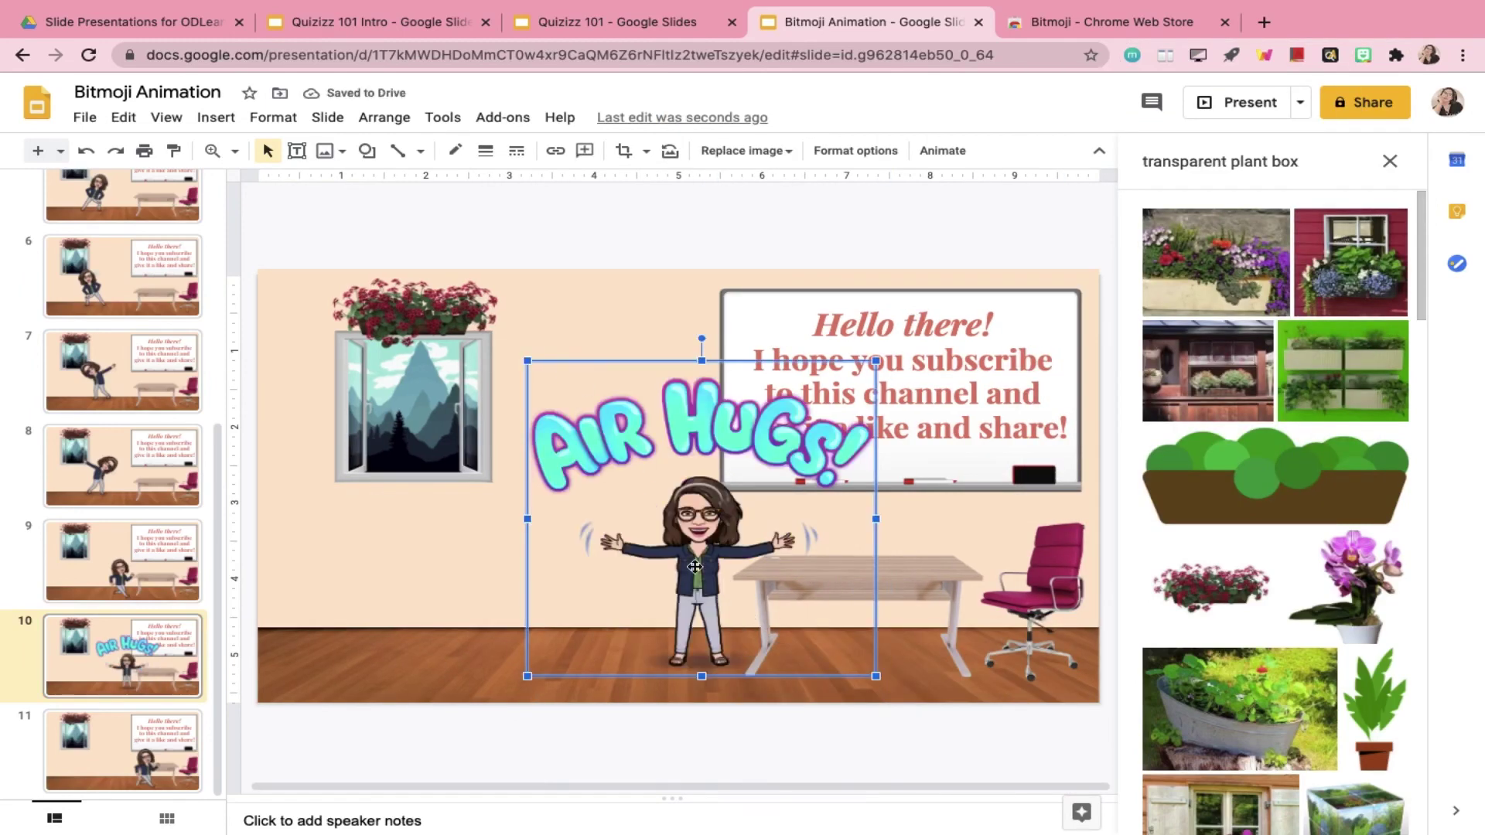
pyautogui.click(124, 561)
pyautogui.click(155, 737)
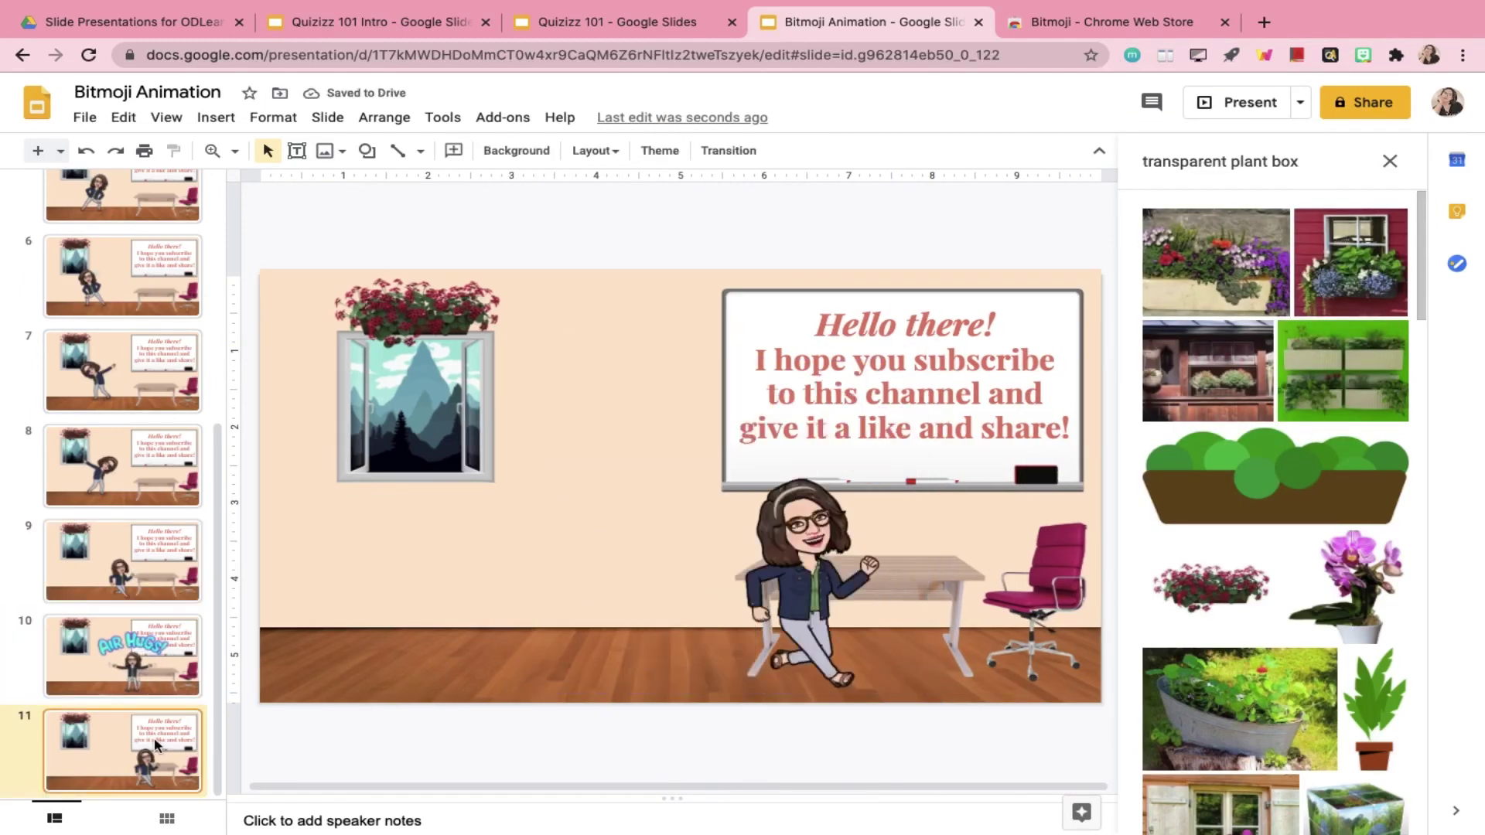
# Nudge the Air Hugs Bitmoji on slide 10 to the right until it overlaps the desk
pyautogui.click(174, 574)
pyautogui.click(162, 658)
pyautogui.click(755, 591)
pyautogui.press('Right')
pyautogui.press('Right')
pyautogui.press('Right')
pyautogui.press('Right')
pyautogui.press('Right')
pyautogui.press('Right')
pyautogui.click(162, 657)
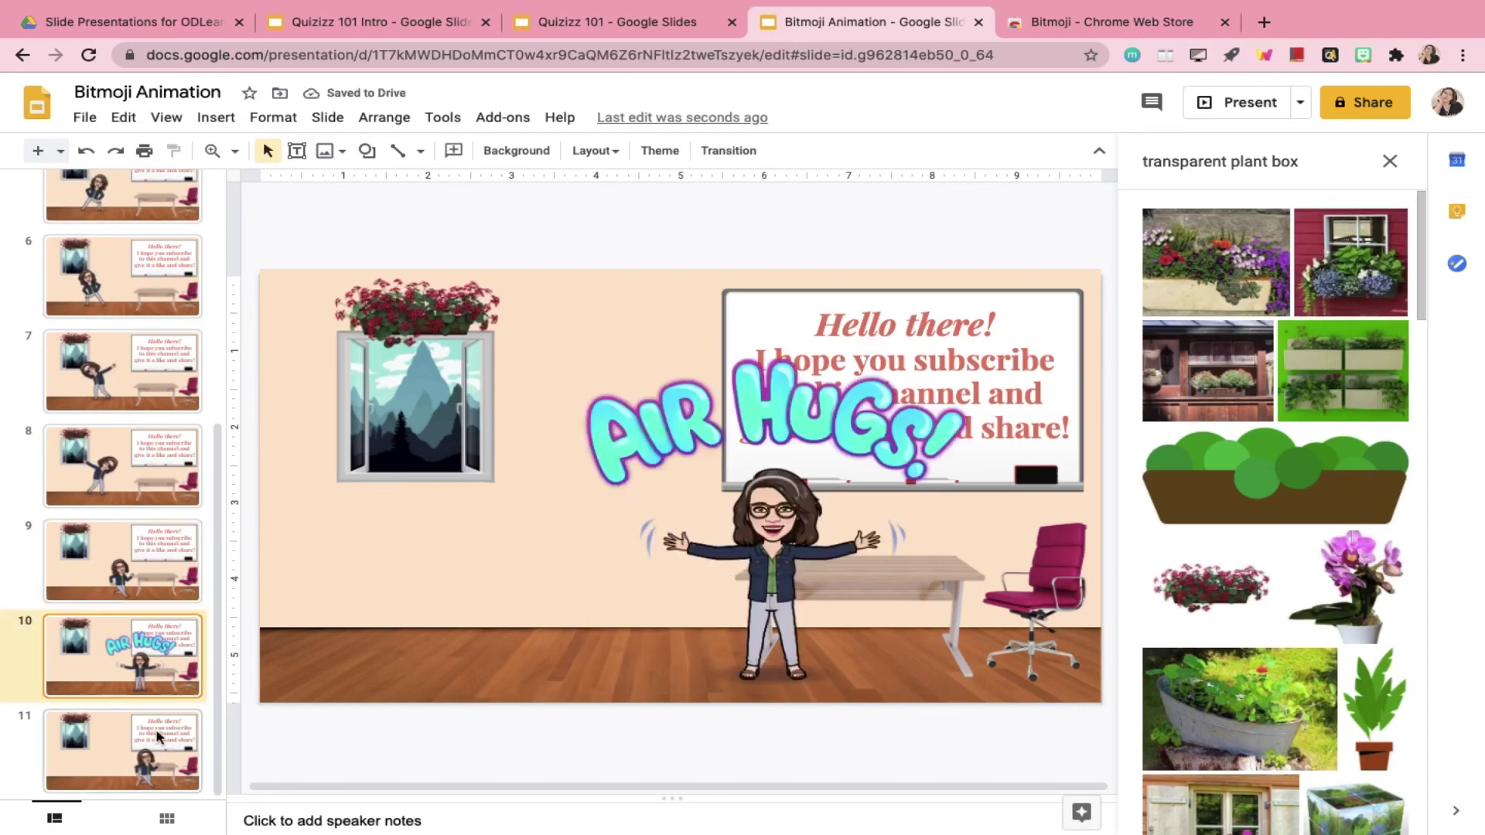
# Nudge the walking Bitmoji on slide 11 further right, towards the chair
pyautogui.click(159, 739)
pyautogui.click(808, 588)
pyautogui.press('Right')
pyautogui.press('Right')
pyautogui.press('Right')
pyautogui.press('Right')
pyautogui.press('Right')
# Duplicate slide 11 and delete the walking Bitmoji from the copy
pyautogui.rightClick(140, 709)
pyautogui.click(348, 408)
pyautogui.click(881, 574)
pyautogui.press('Delete')
# Insert a seated pose from a Bitmoji search for "sitting" and enlarge it to sit on slide 12's desk chair
pyautogui.click(1363, 54)
pyautogui.write('sitting')
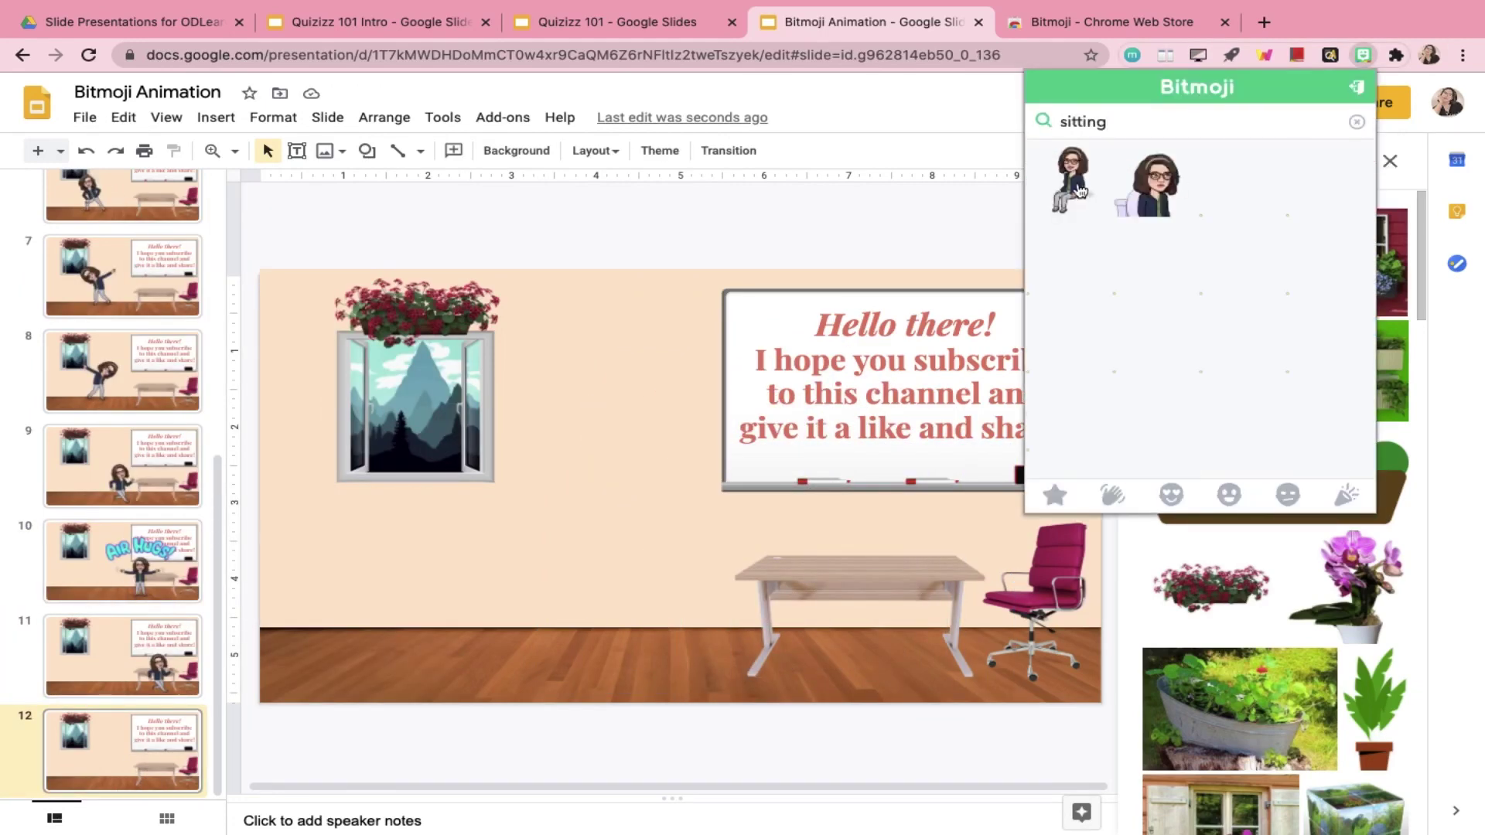
pyautogui.moveTo(1081, 190); pyautogui.dragTo(946, 583)
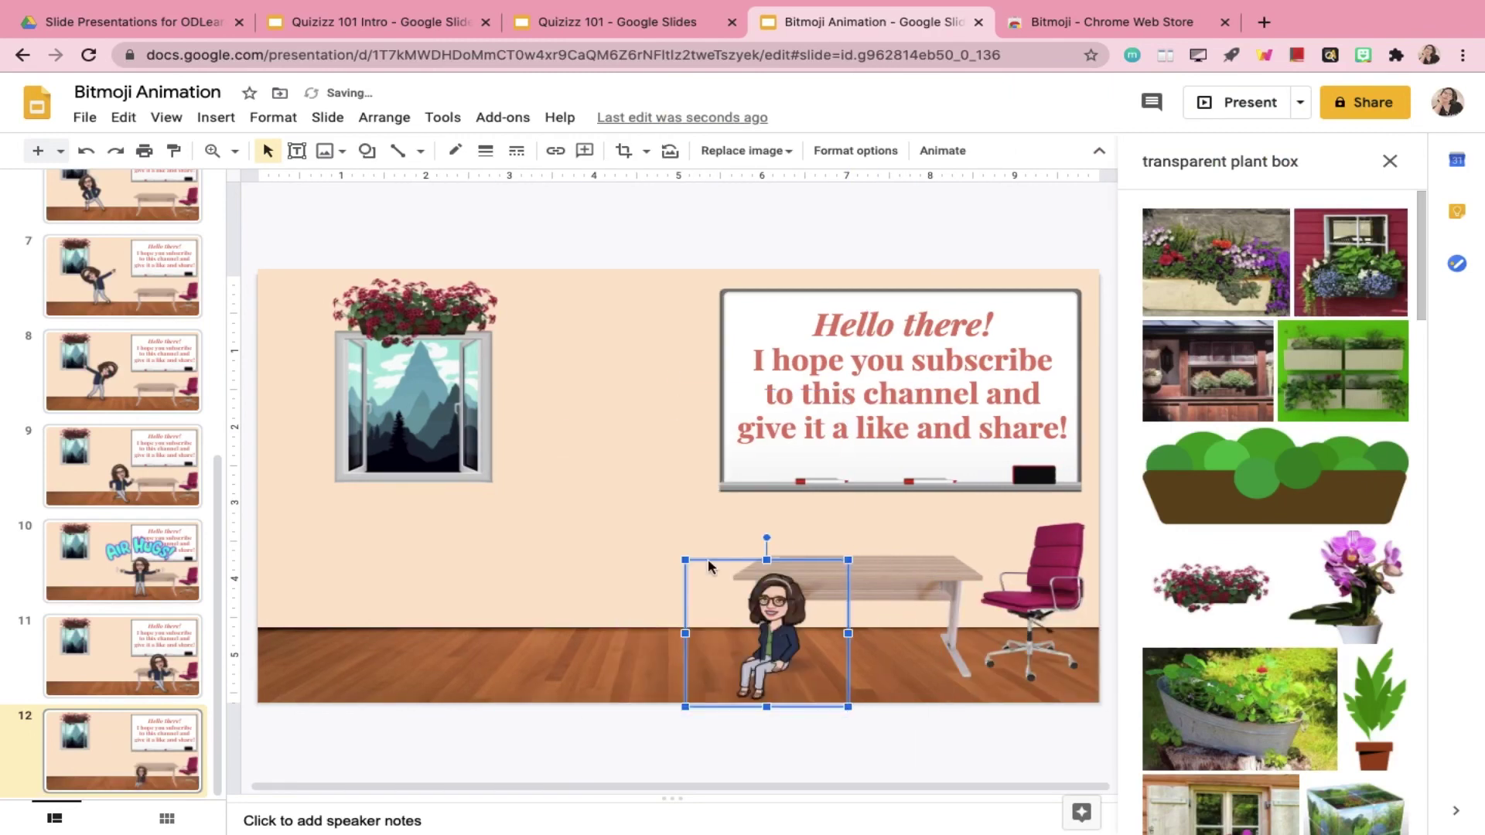
pyautogui.moveTo(771, 581); pyautogui.dragTo(1041, 499)
pyautogui.click(629, 527)
pyautogui.click(752, 678)
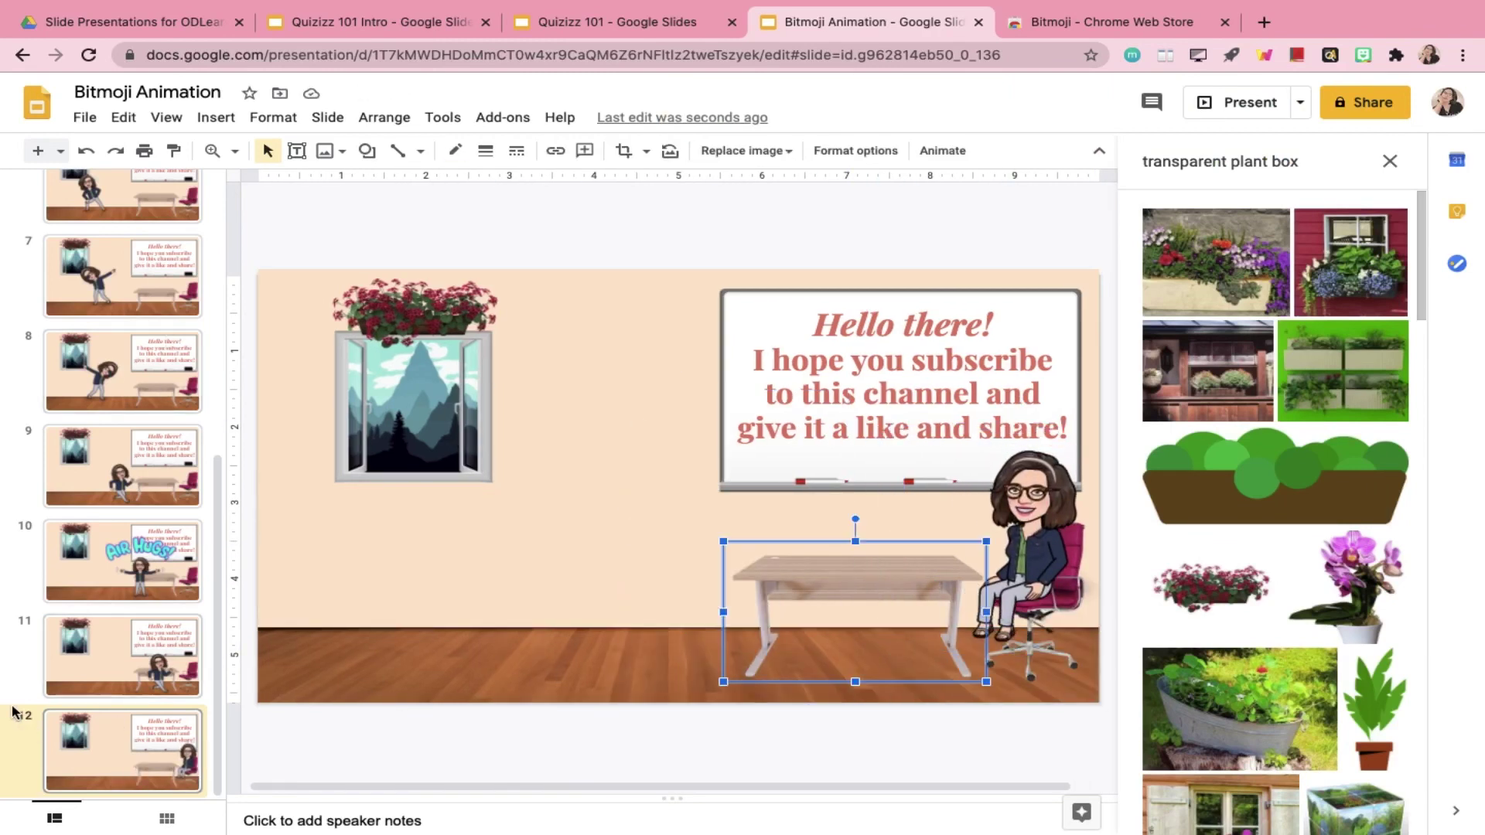
# Flip through the slides from first to last to check the sequence, and return to slide 1
pyautogui.scroll(7, 24, 725)
pyautogui.click(100, 198)
pyautogui.press('Down')
pyautogui.press('Down')
pyautogui.press('Down')
pyautogui.press('Down')
pyautogui.press('Down')
pyautogui.press('Down')
pyautogui.press('Down')
pyautogui.press('Down')
pyautogui.press('Down')
pyautogui.press('Down')
pyautogui.press('Down')
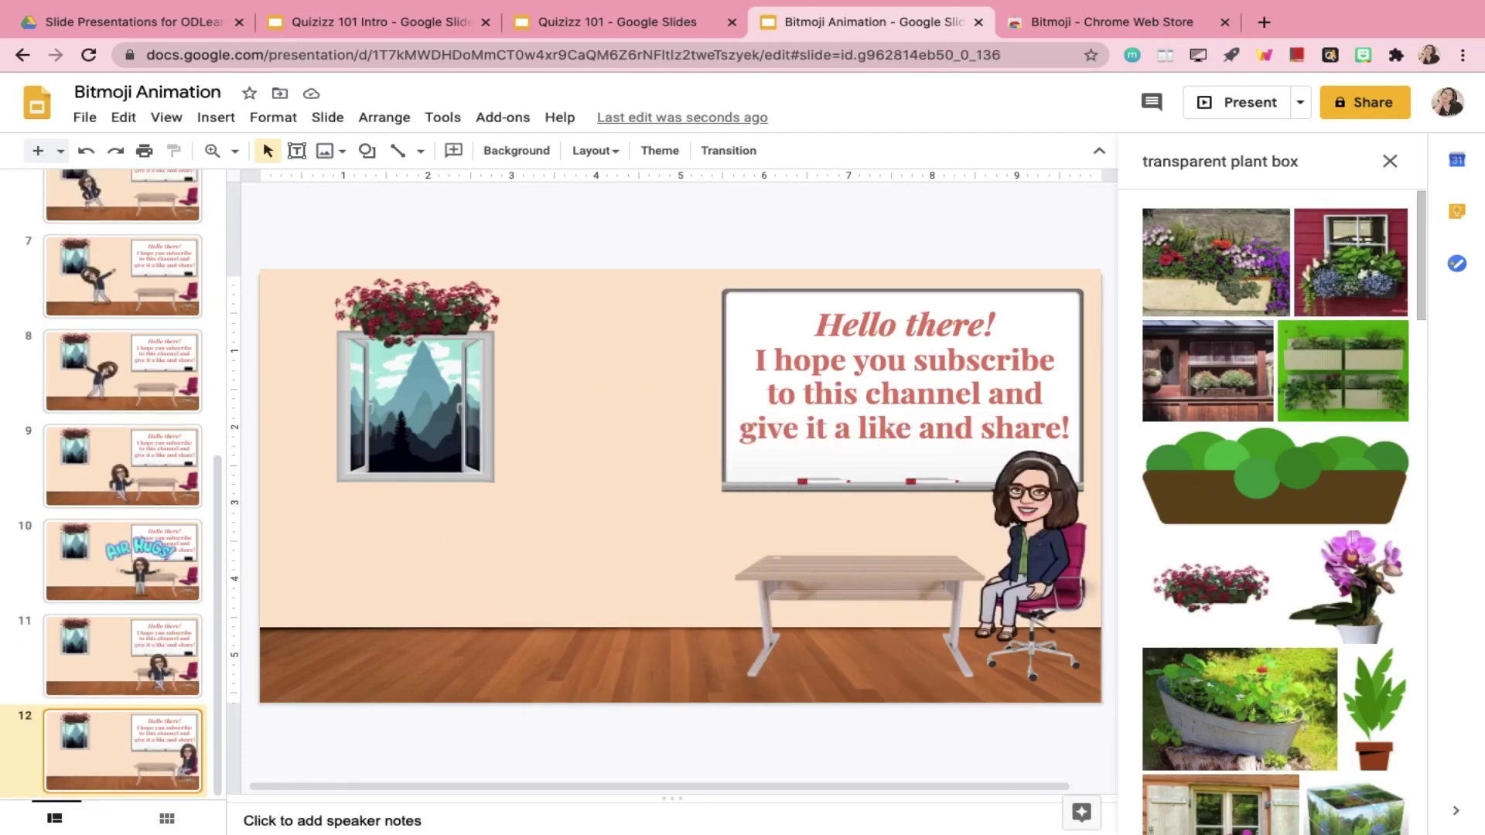
pyautogui.press('Home')
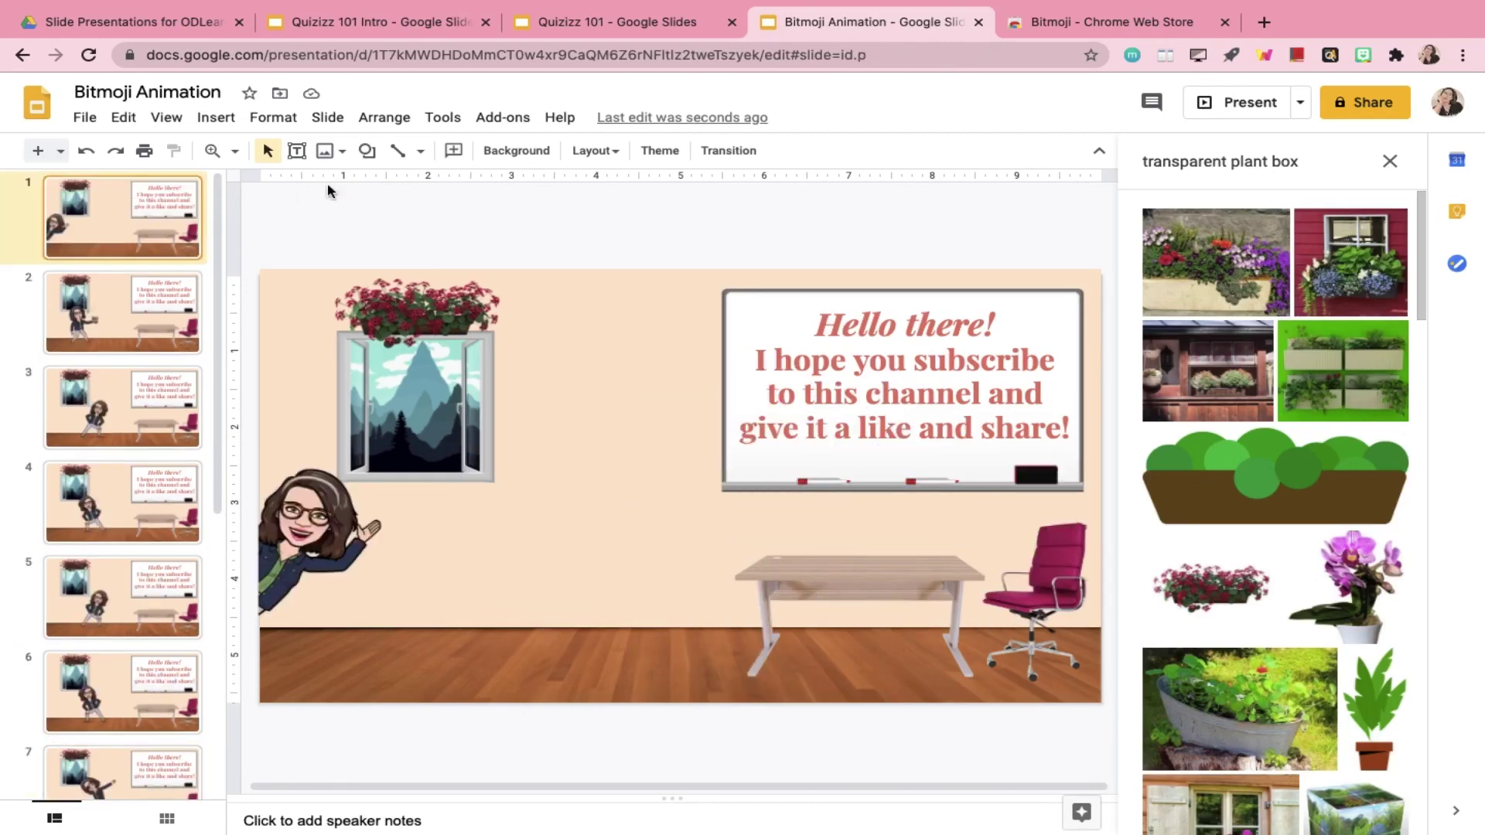
# Search the G Suite Marketplace for the Creator Studio add-on and open its details page
pyautogui.click(501, 122)
pyautogui.moveTo(547, 198)
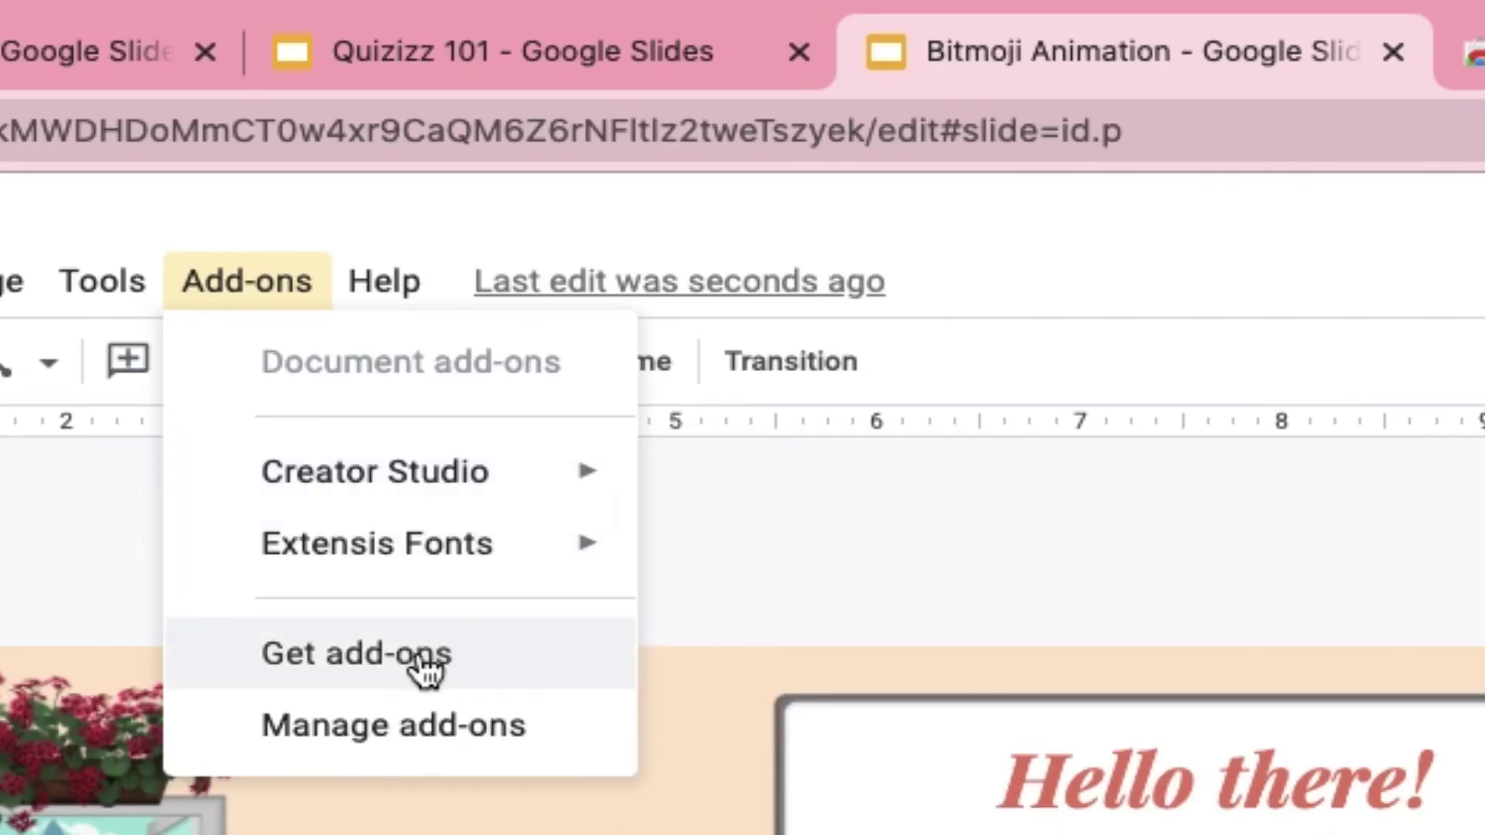
pyautogui.click(422, 657)
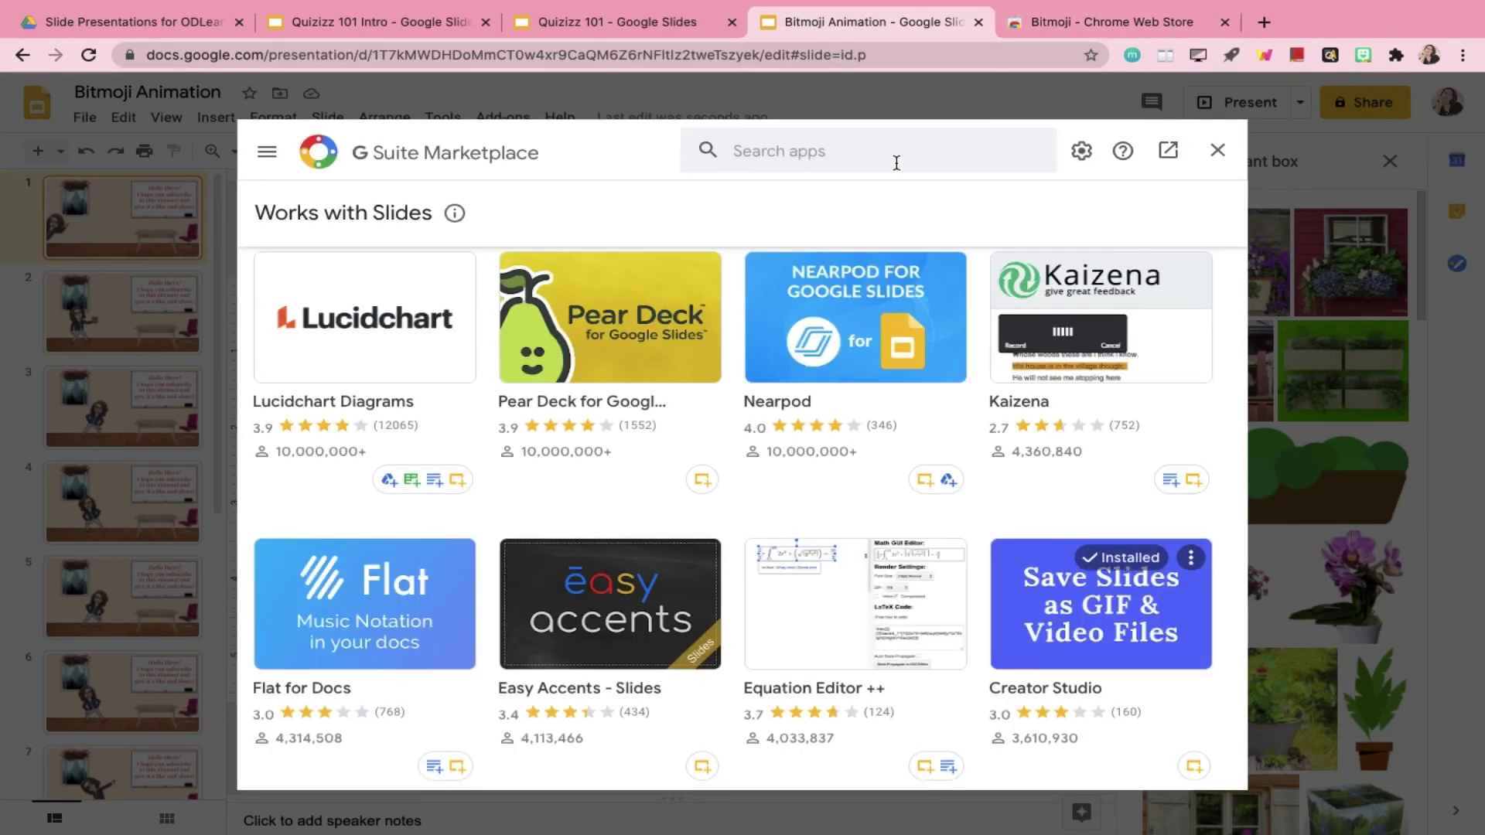
pyautogui.click(899, 140)
pyautogui.write('creat')
pyautogui.press('Down')
pyautogui.press('Down')
pyautogui.press('Return')
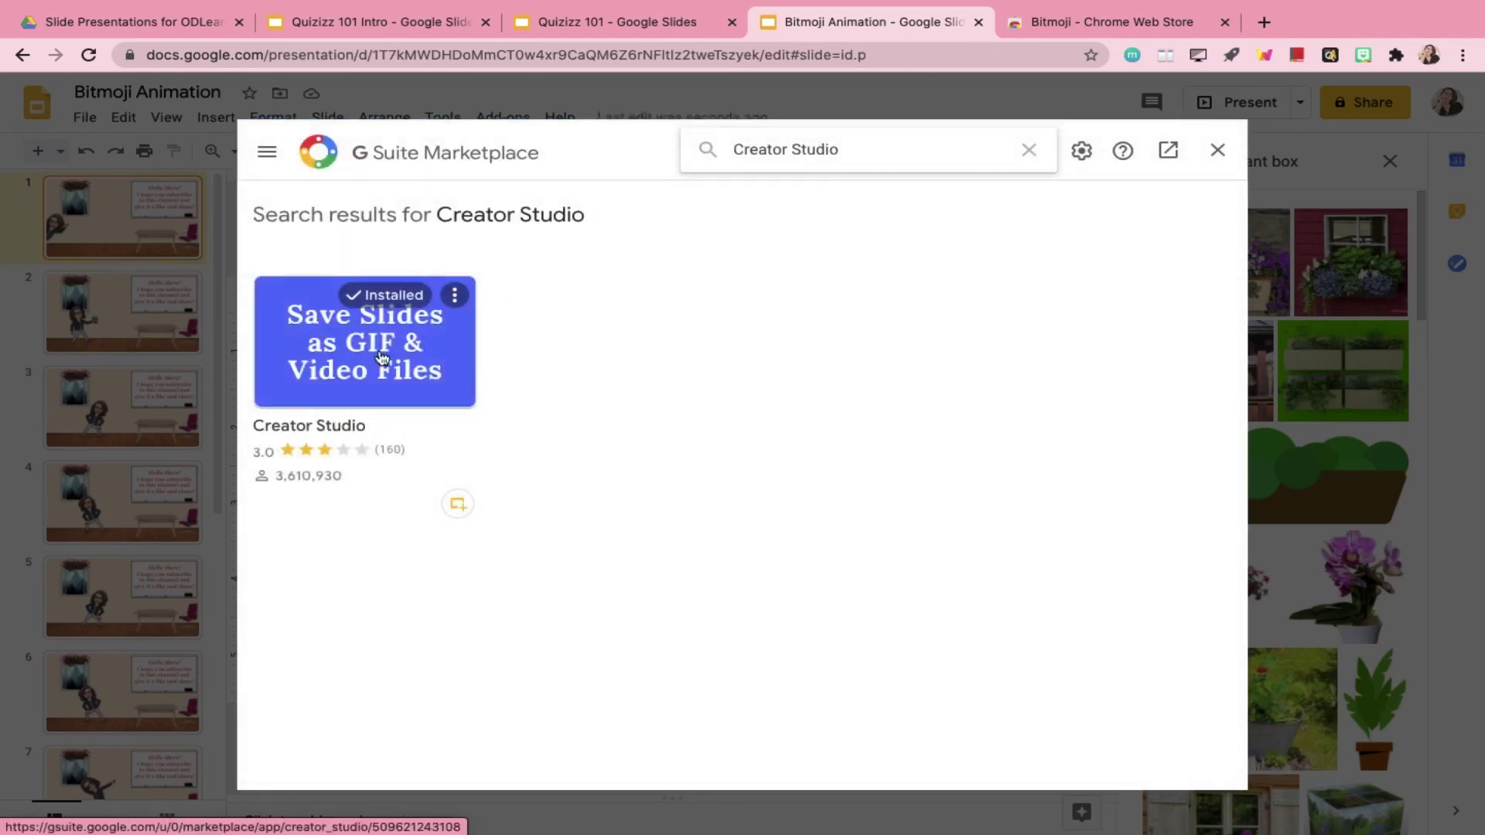
pyautogui.click(382, 358)
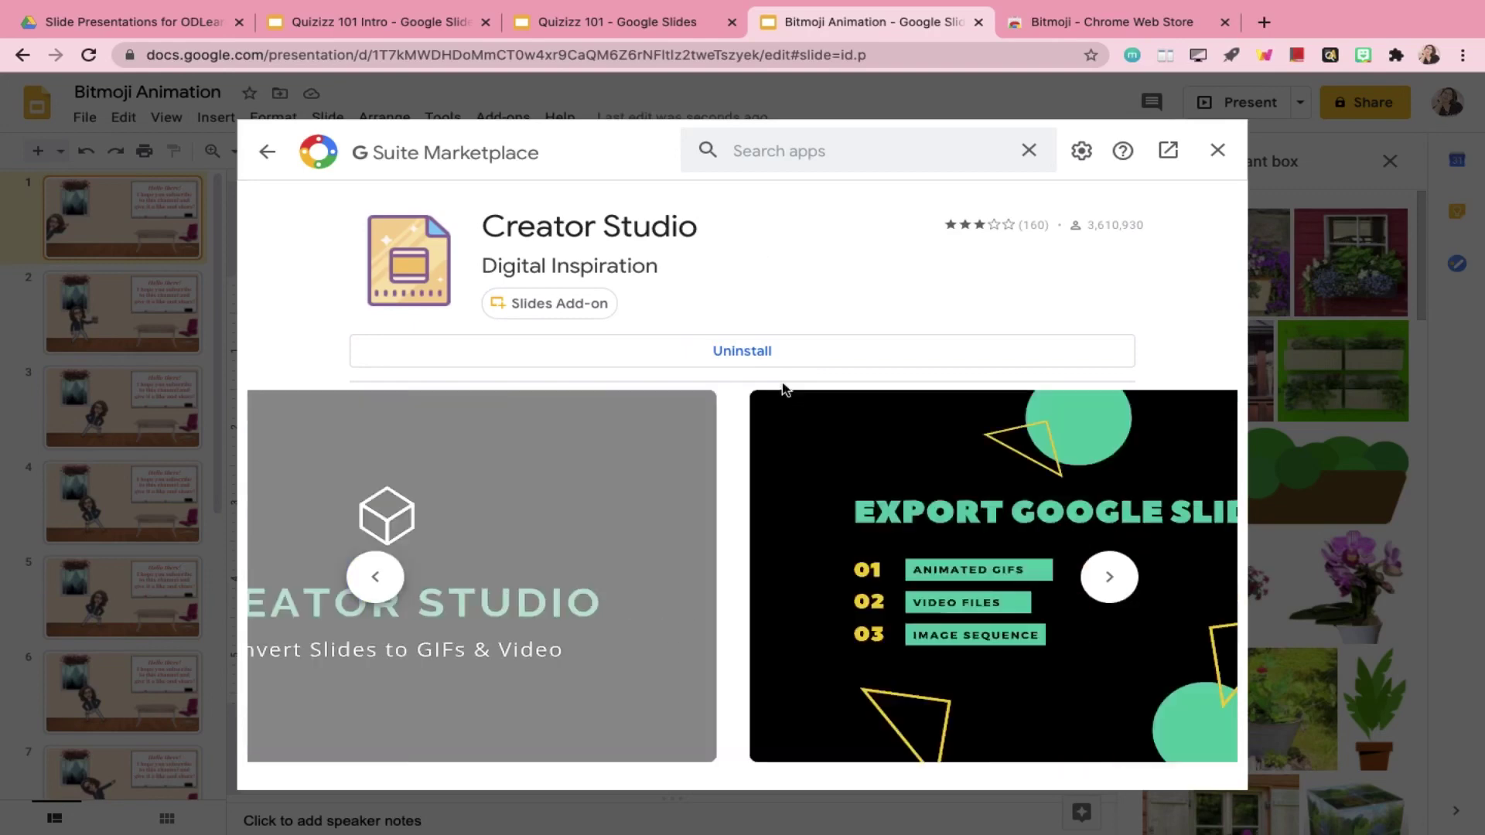
# Close the G Suite Marketplace and the "transparent plant box" image search results
pyautogui.click(1217, 150)
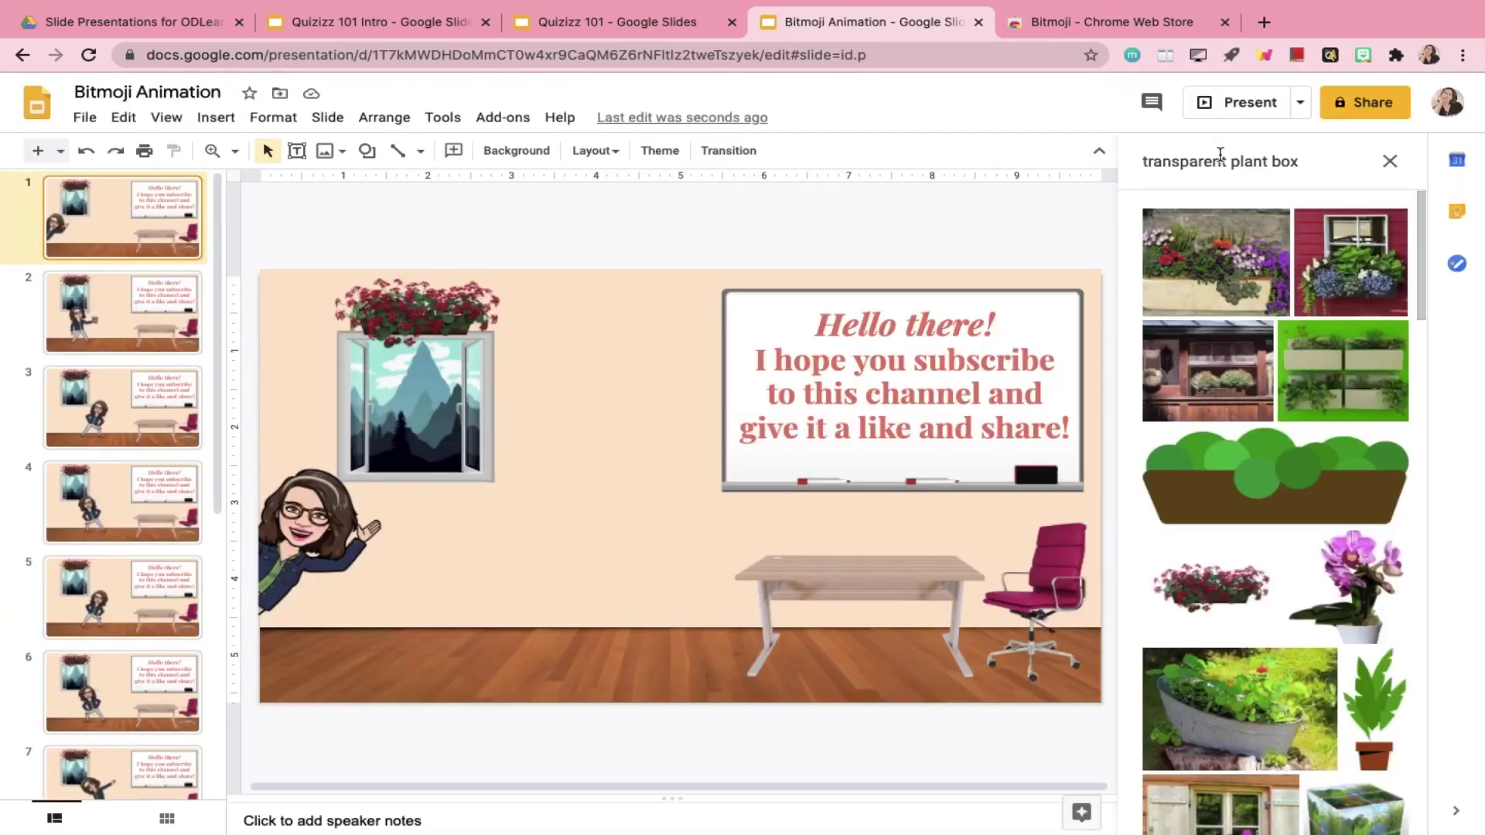
pyautogui.click(1389, 162)
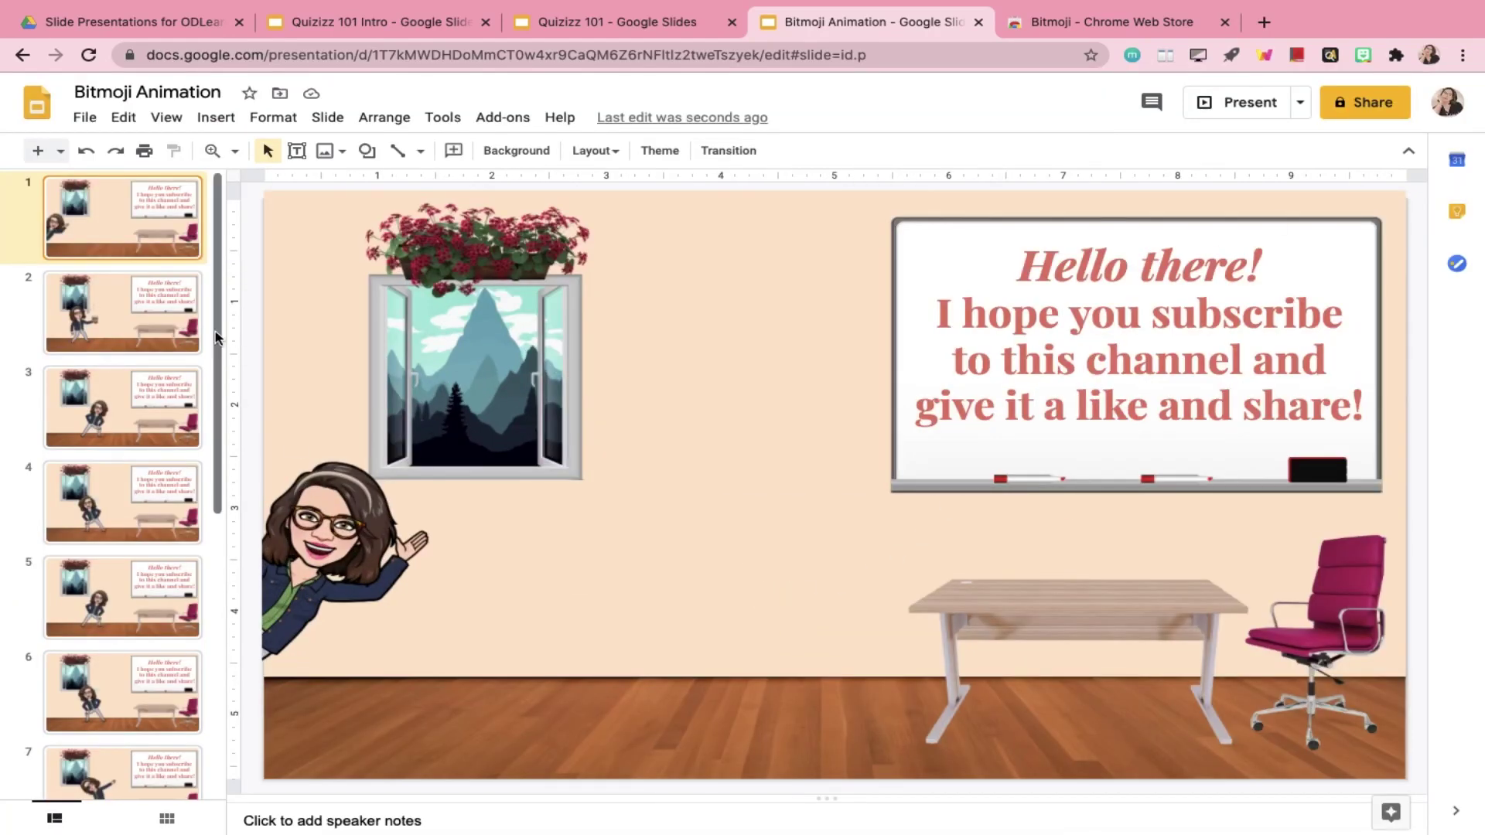
# Step through slides 1 to 12 and back to review the Bitmoji's movement
pyautogui.press('Down')
pyautogui.press('Down')
pyautogui.press('Down')
pyautogui.press('Down')
pyautogui.press('Down')
pyautogui.press('Down')
pyautogui.press('Down')
pyautogui.press('Down')
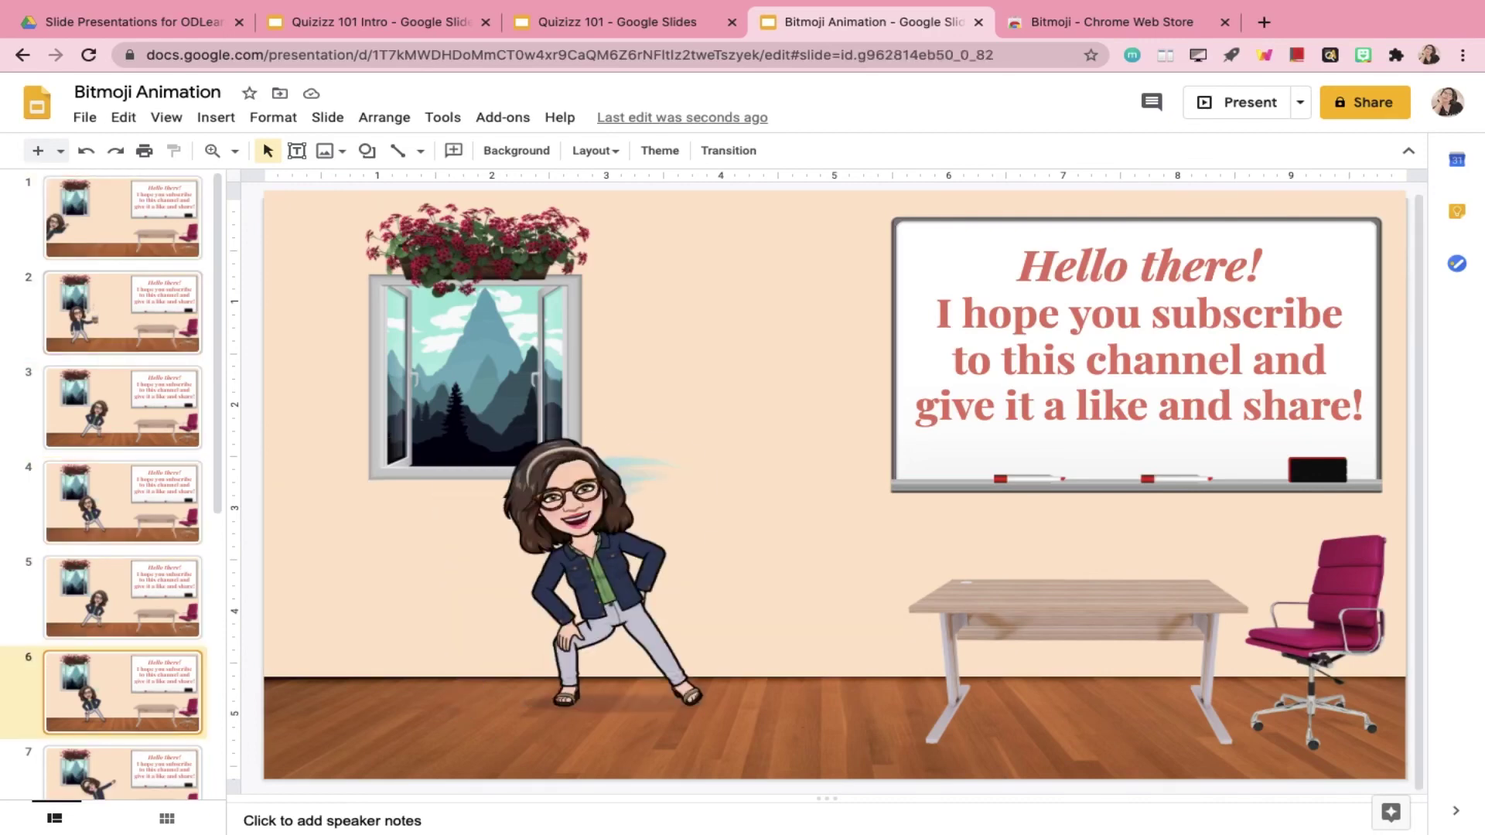
pyautogui.press('Down')
pyautogui.press('Down')
pyautogui.press('Down')
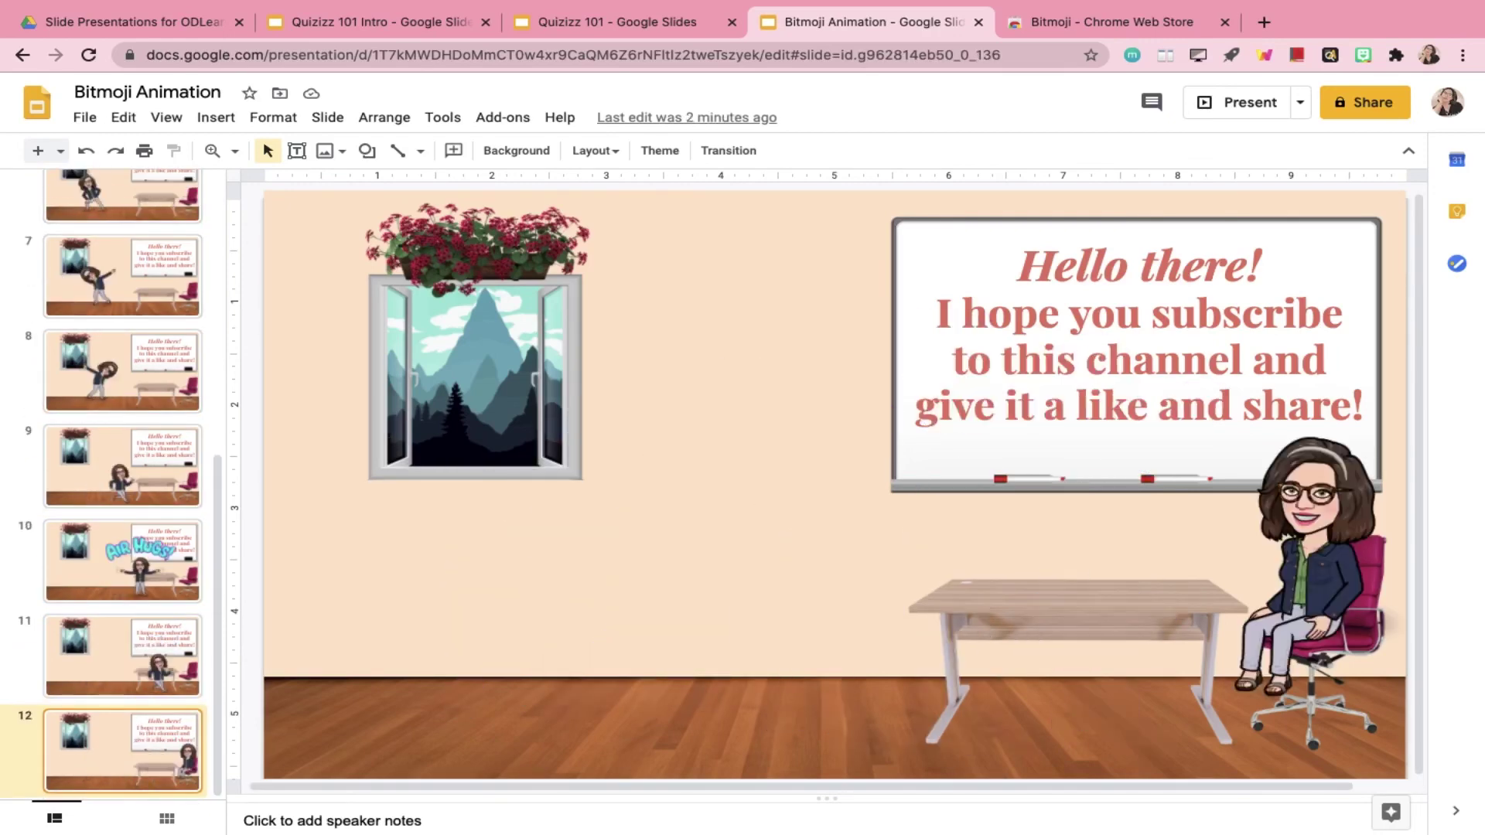
pyautogui.press('Up')
pyautogui.press('Up')
pyautogui.press('Up')
pyautogui.press('Up')
pyautogui.press('Up')
pyautogui.press('Up')
pyautogui.press('Up')
pyautogui.press('Up')
pyautogui.press('Up')
pyautogui.press('Up')
pyautogui.press('Up')
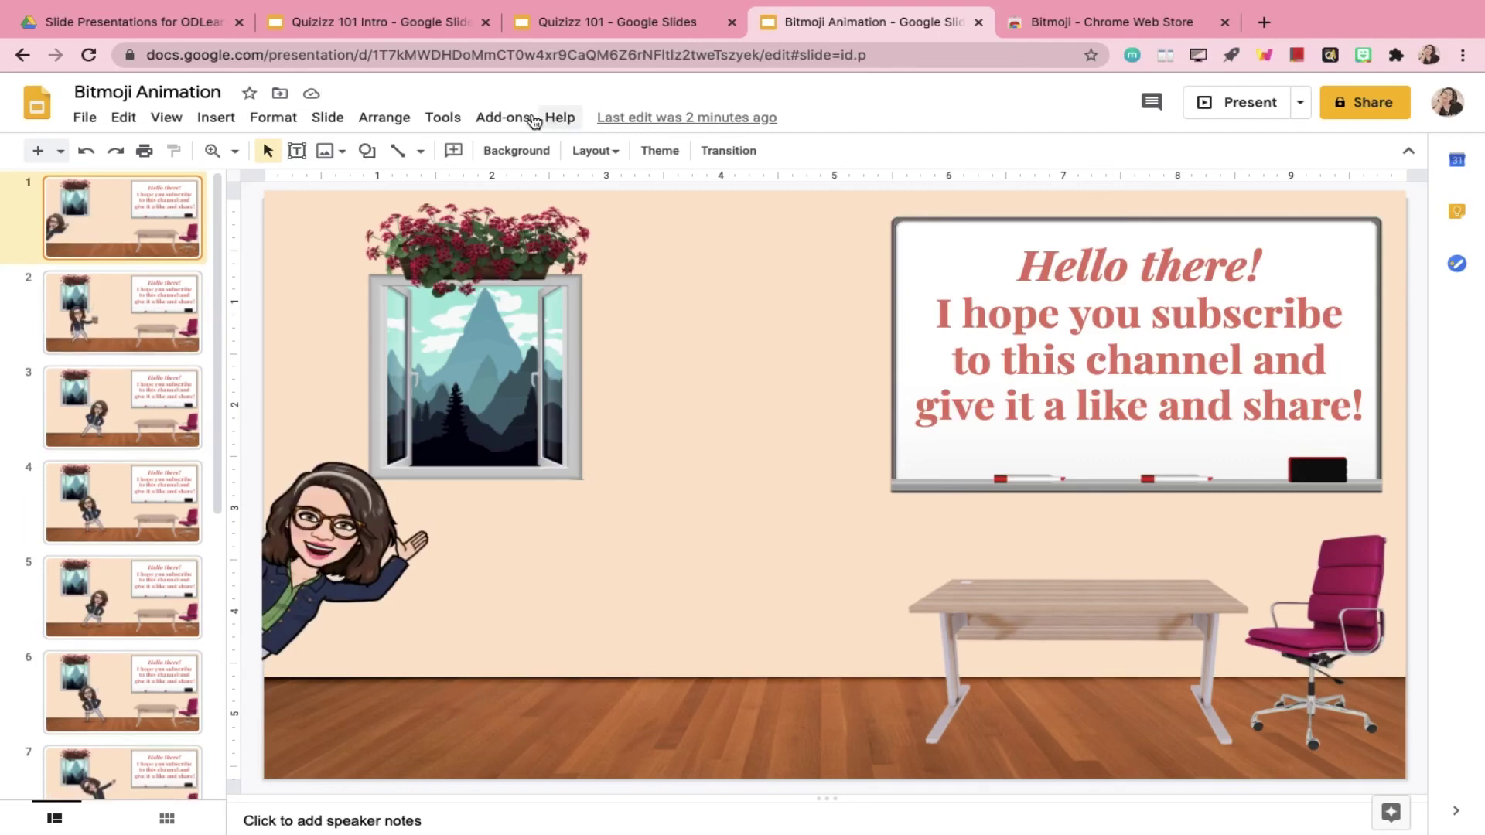
# Open the Creator Studio add-on's GIF creation settings for the presentation
pyautogui.click(504, 119)
pyautogui.moveTo(546, 193)
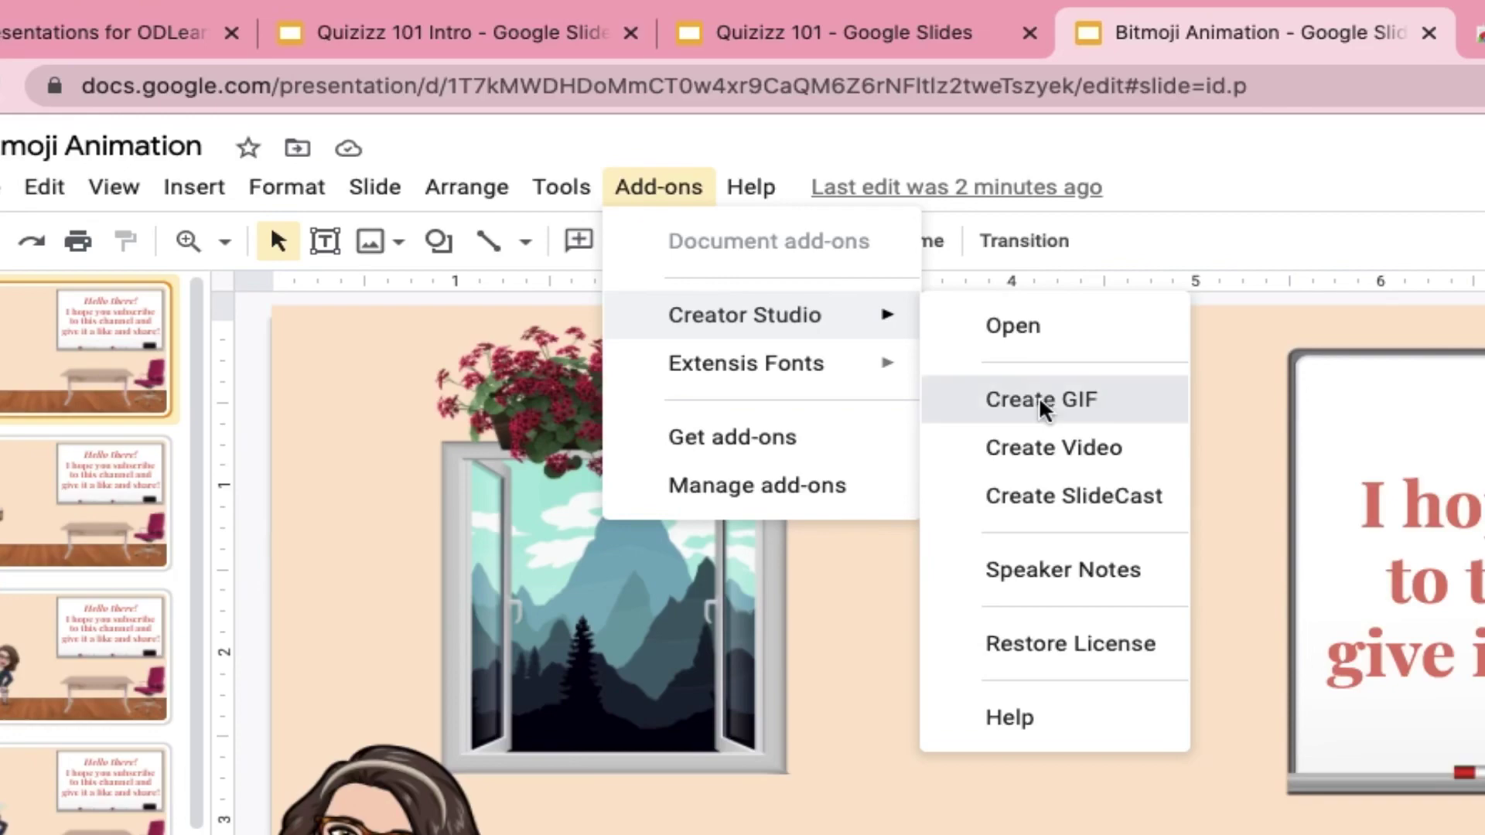
pyautogui.click(1042, 402)
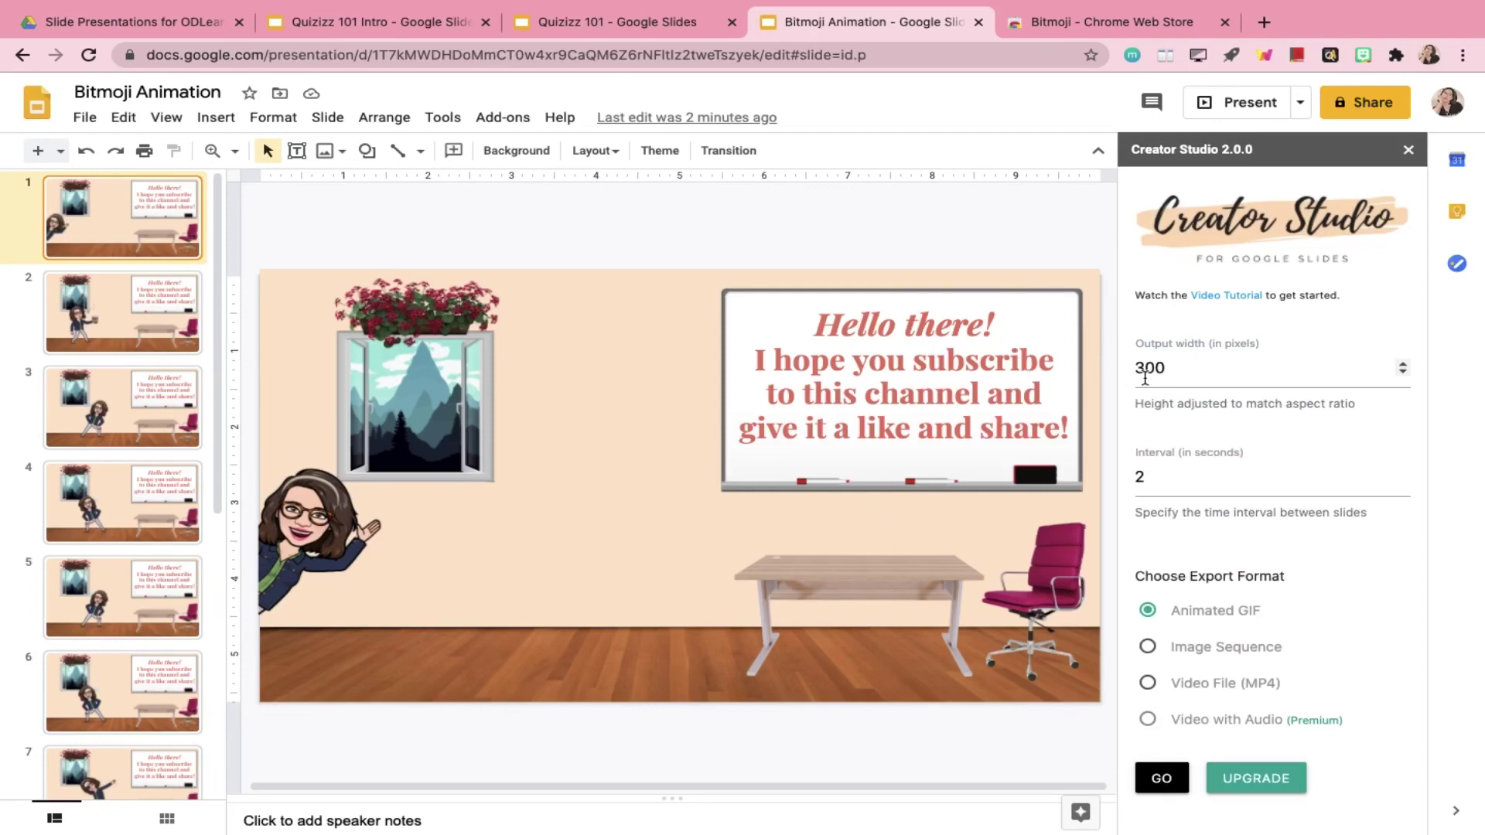
# Render the slides as an animated GIF with an output width of 1600 pixels and a .5-second interval
pyautogui.click(1184, 376)
pyautogui.click(1173, 483)
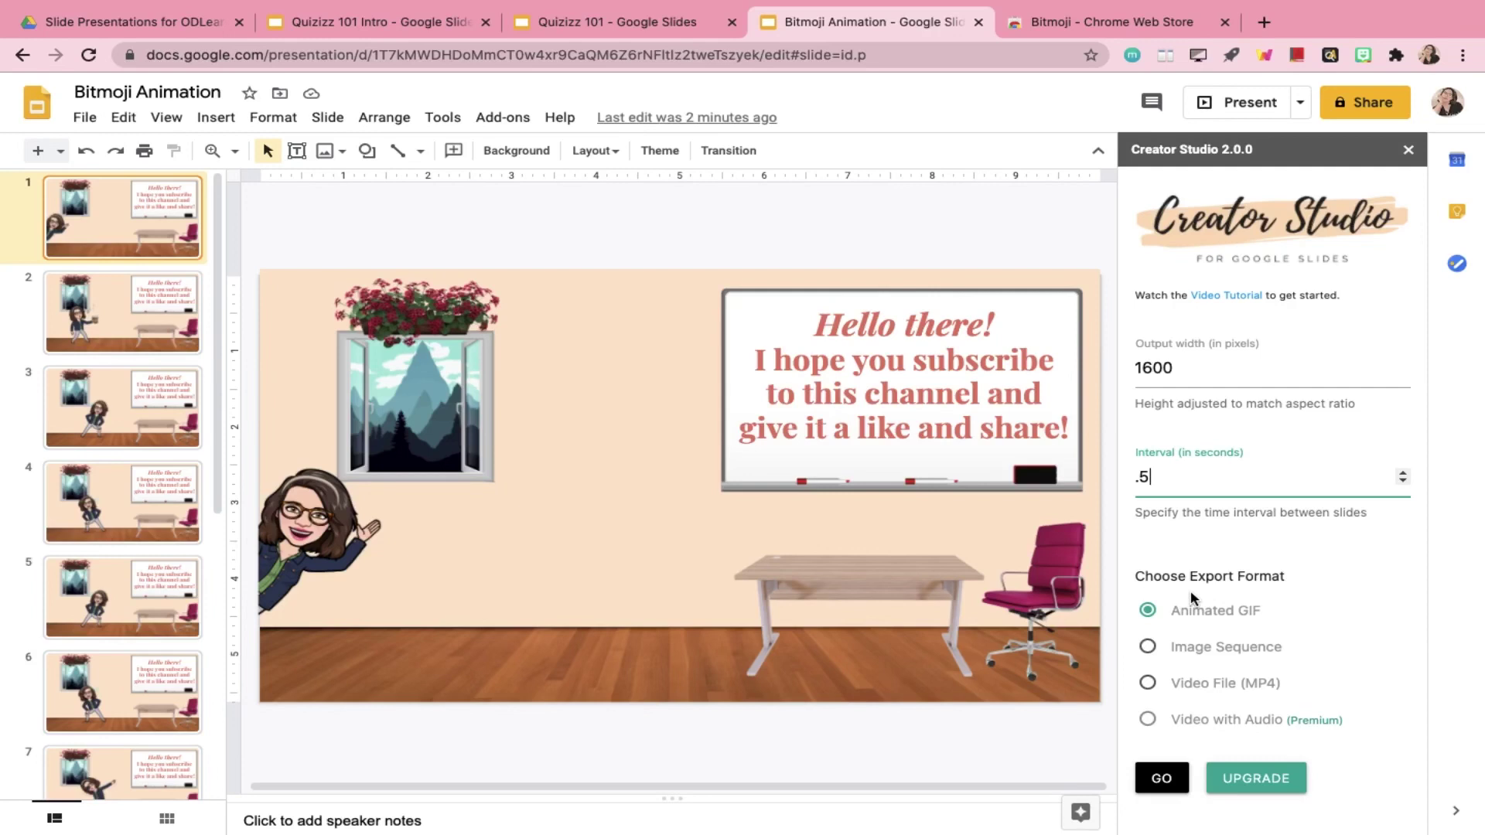
pyautogui.click(1148, 648)
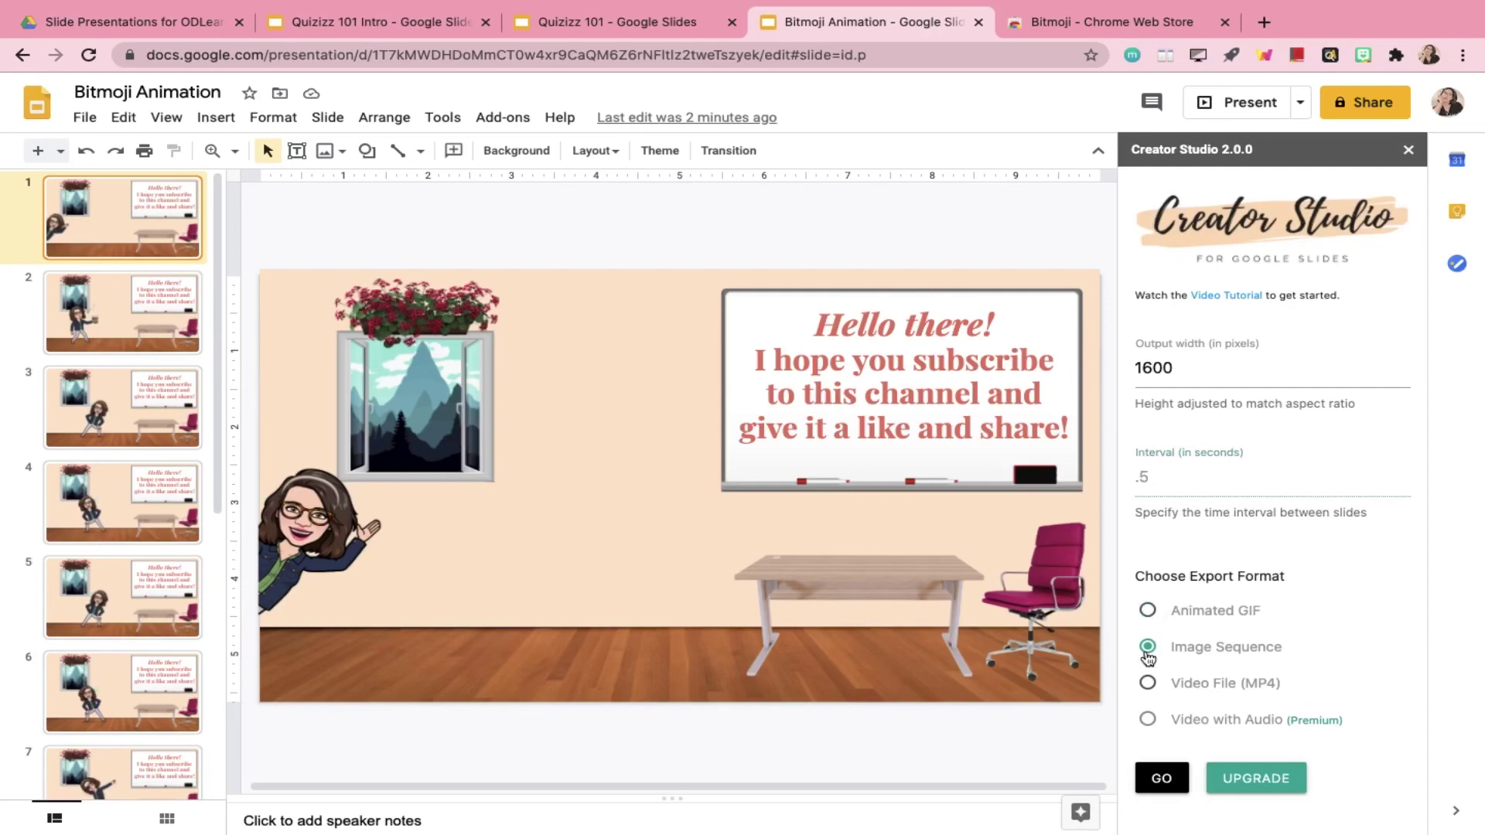
pyautogui.click(1148, 684)
pyautogui.click(1161, 779)
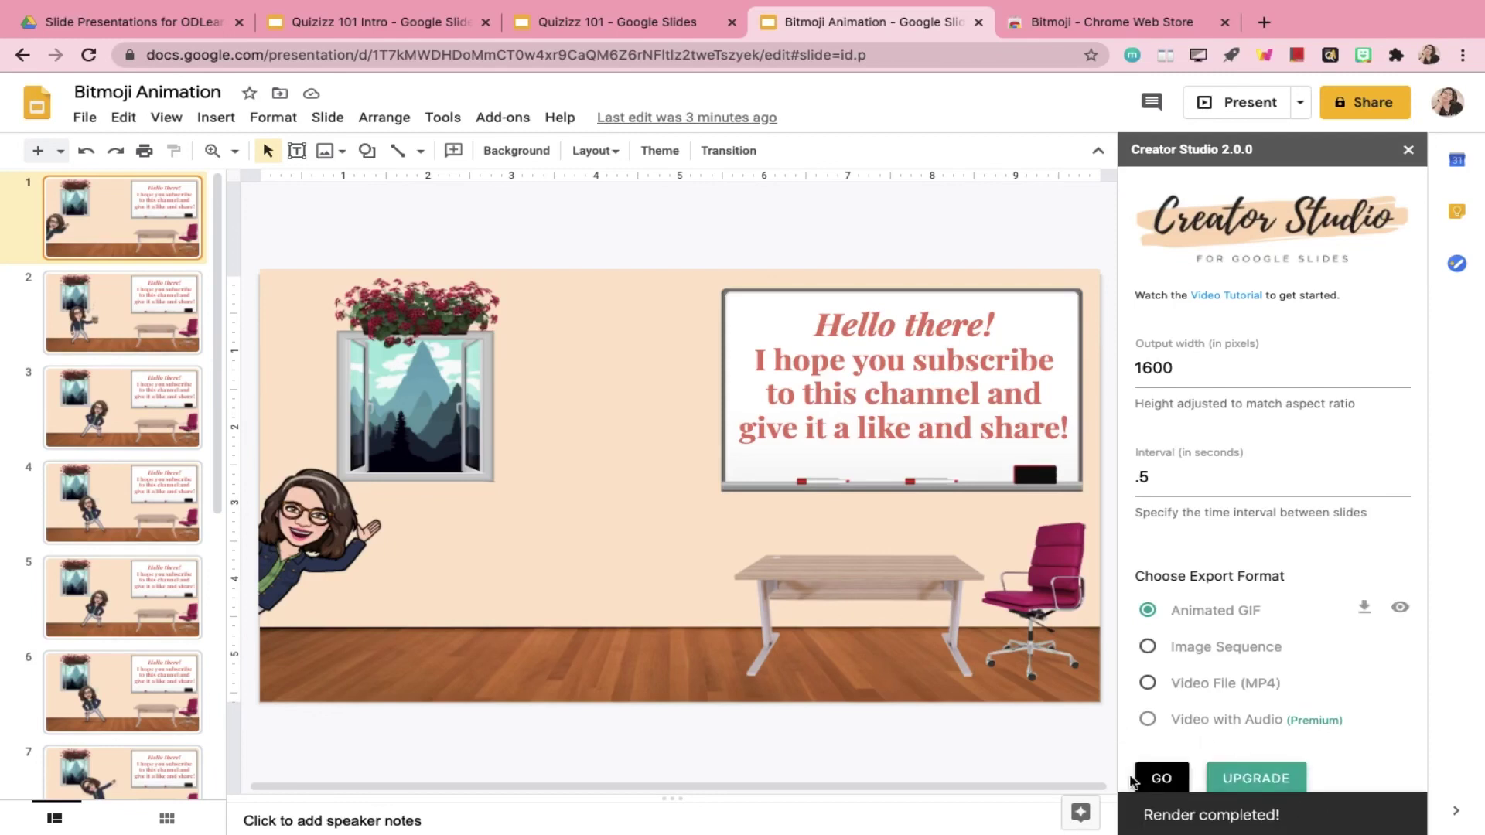
# Close the Bitmoji Chrome Web Store page and open Google Drive in a new browser tab
pyautogui.click(1225, 23)
pyautogui.click(1018, 23)
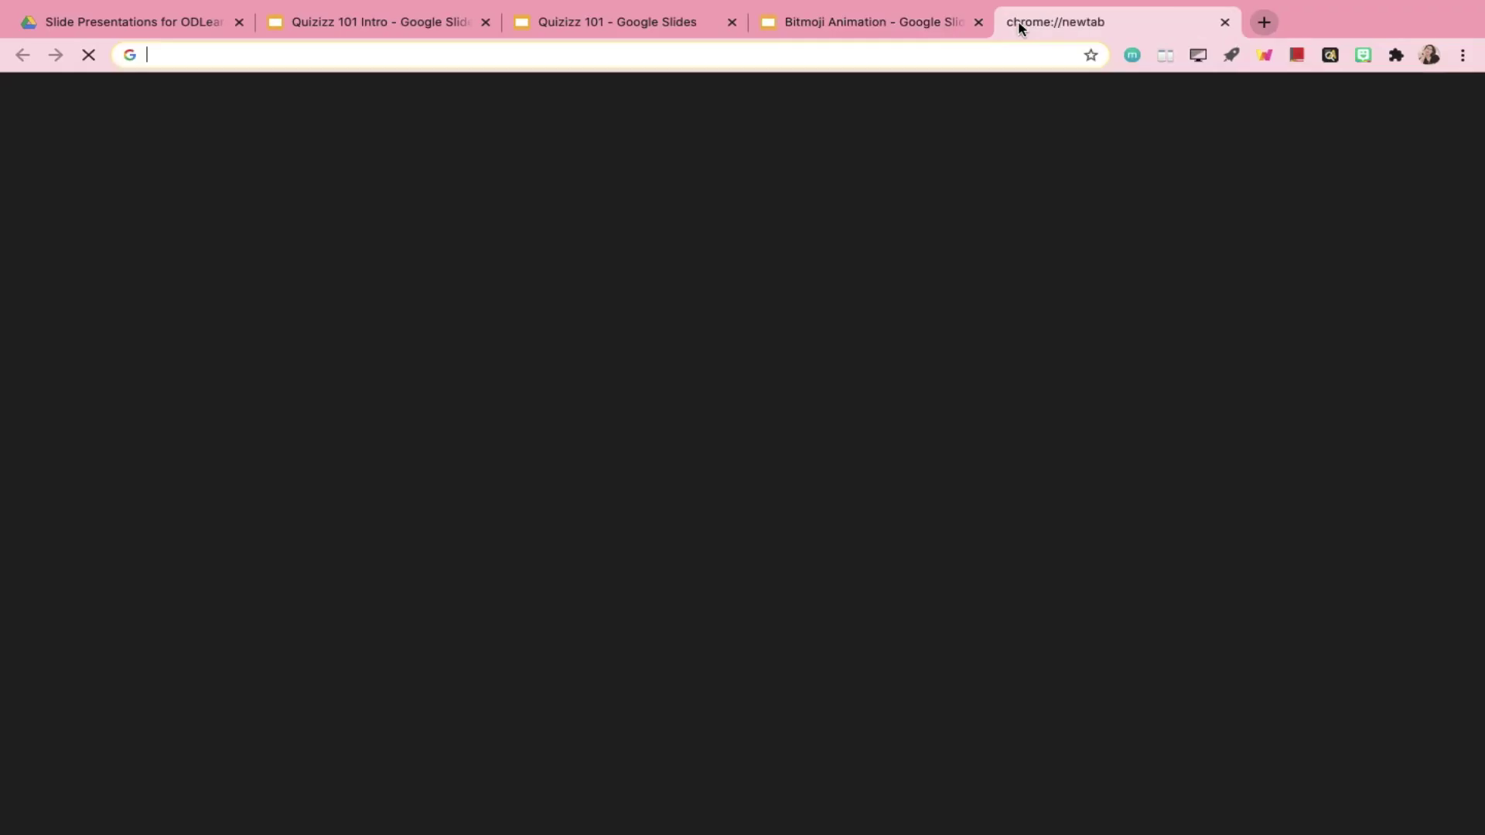
pyautogui.click(54, 109)
pyautogui.click(66, 176)
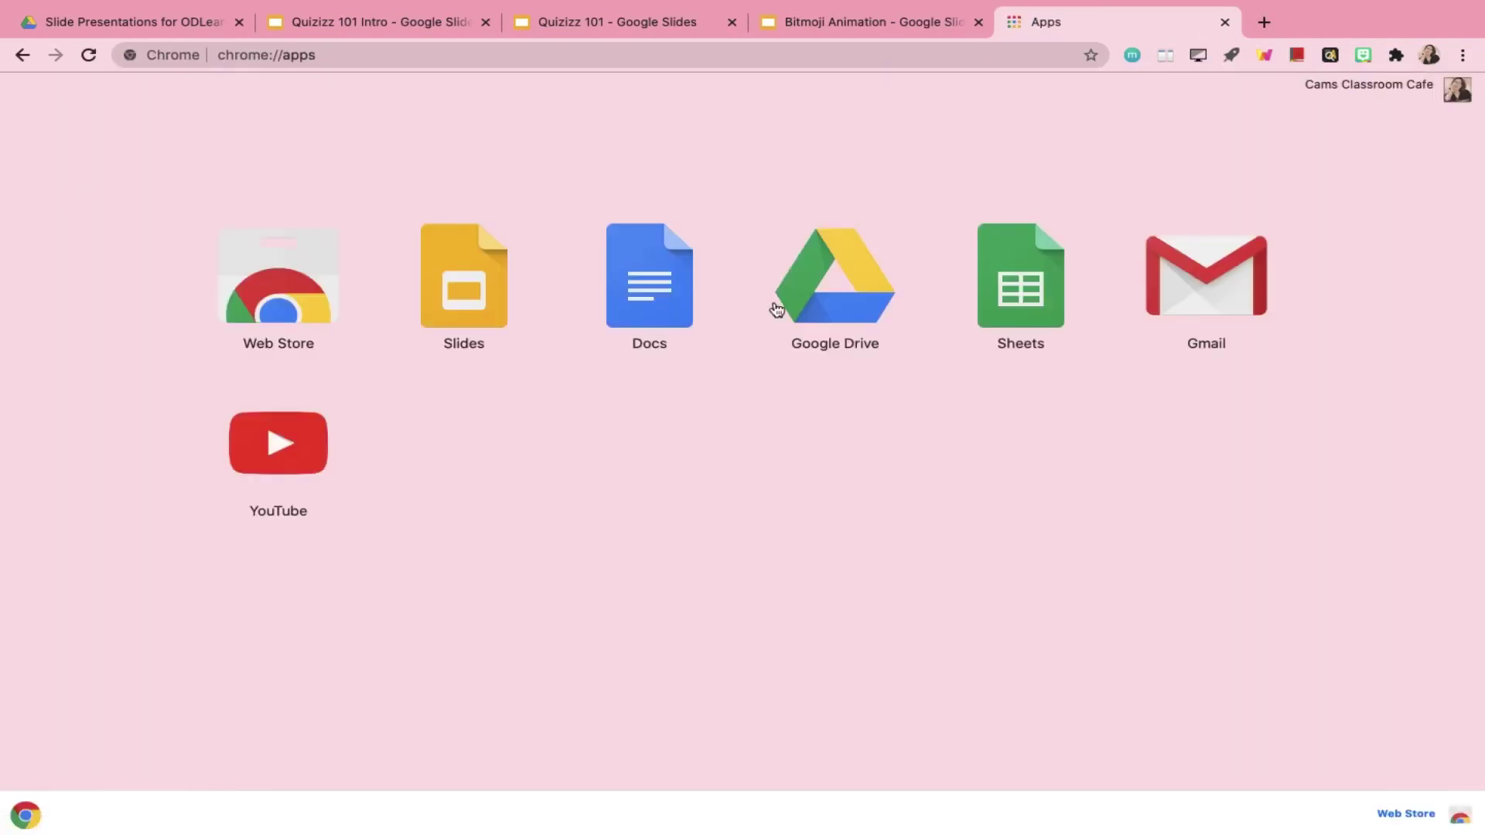
pyautogui.click(798, 304)
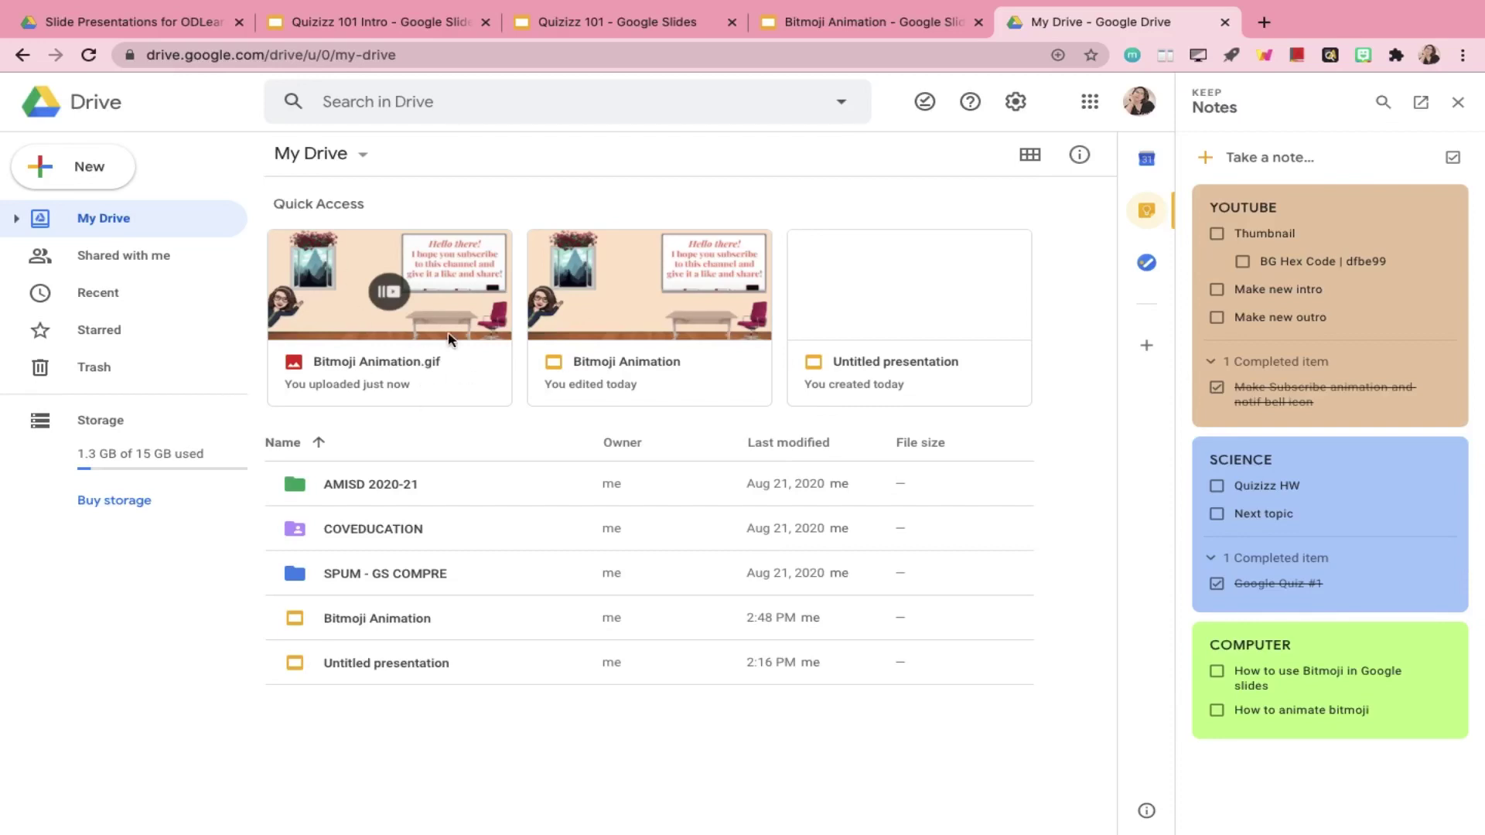
# Preview Bitmoji Animation.gif from My Drive and download it to the computer
pyautogui.click(396, 308)
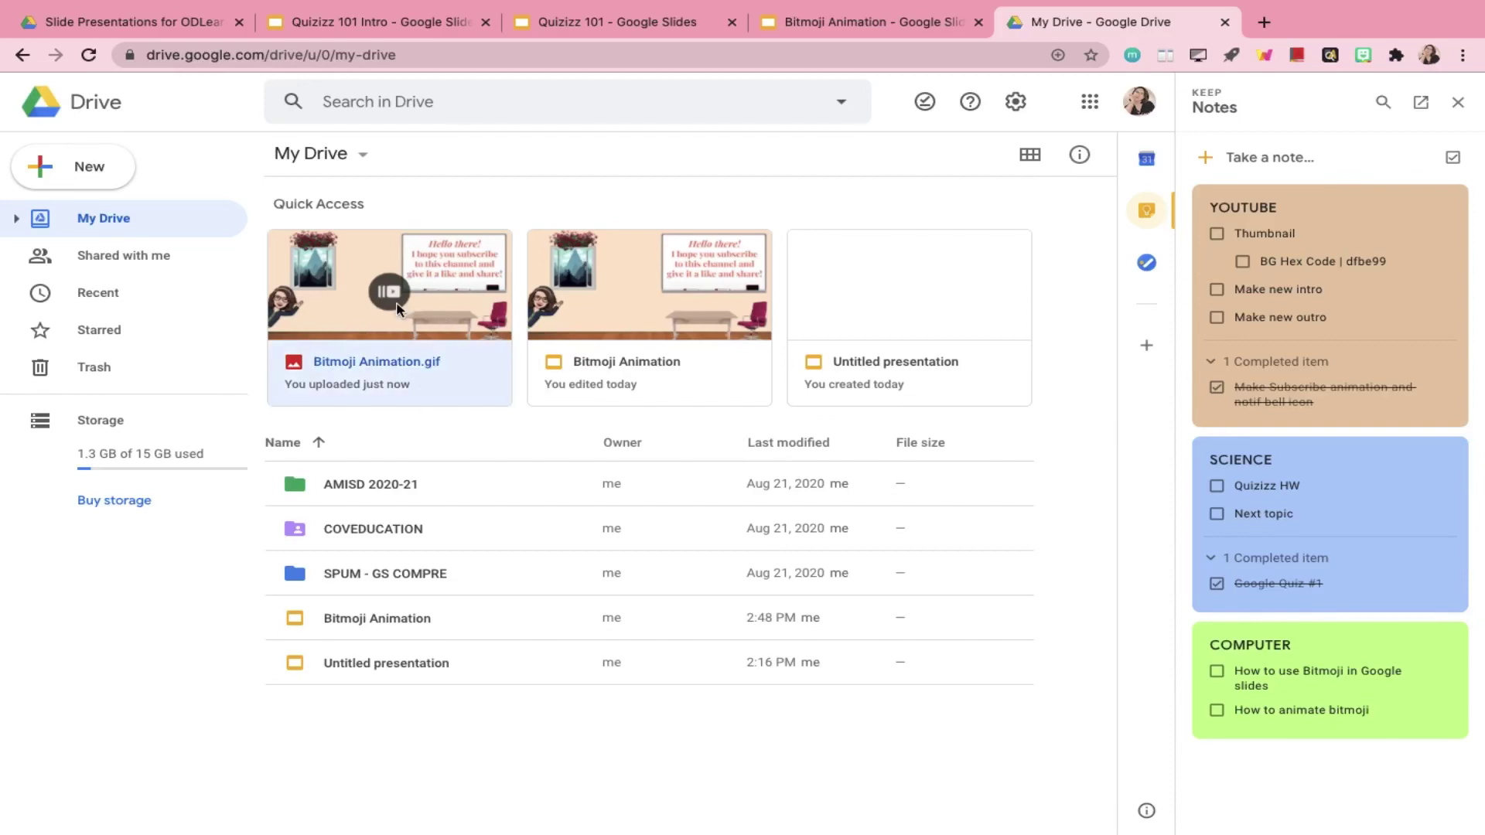
pyautogui.doubleClick(396, 308)
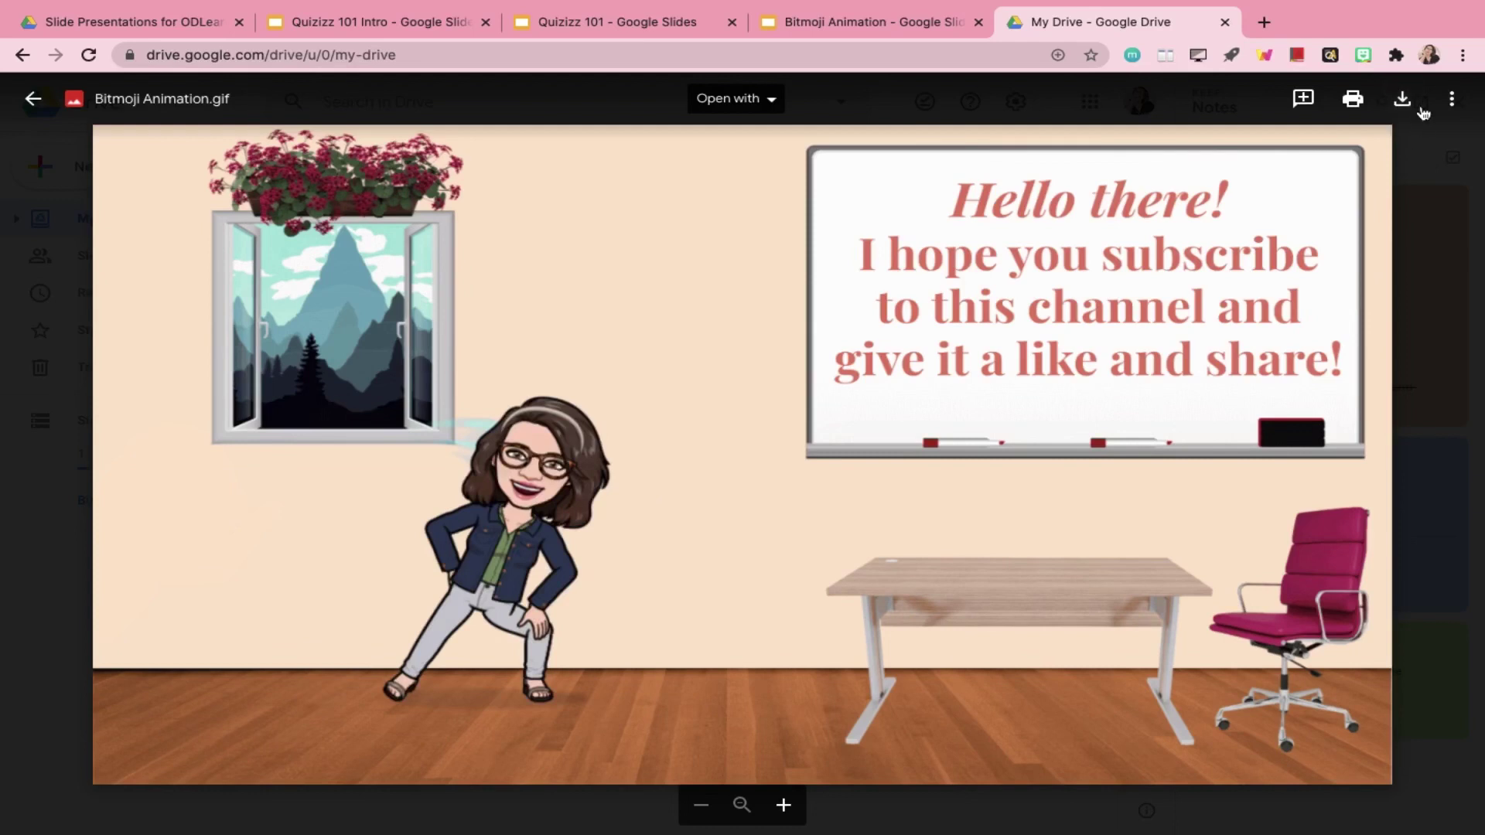
pyautogui.click(1407, 104)
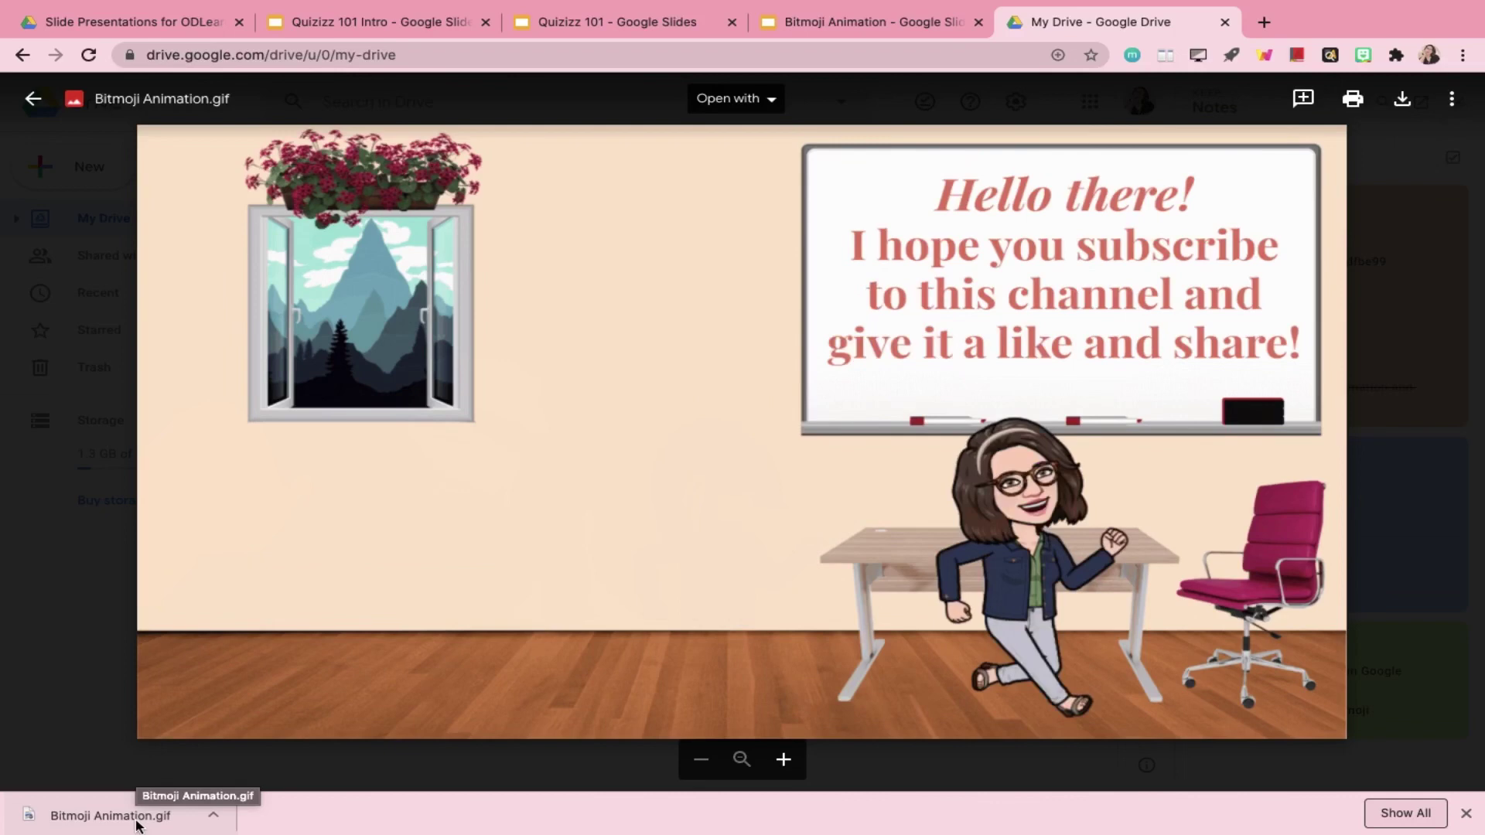
# View the Bitmoji Animation and Quizizz 101 presentations, and return to the GIF preview in Drive
pyautogui.click(895, 27)
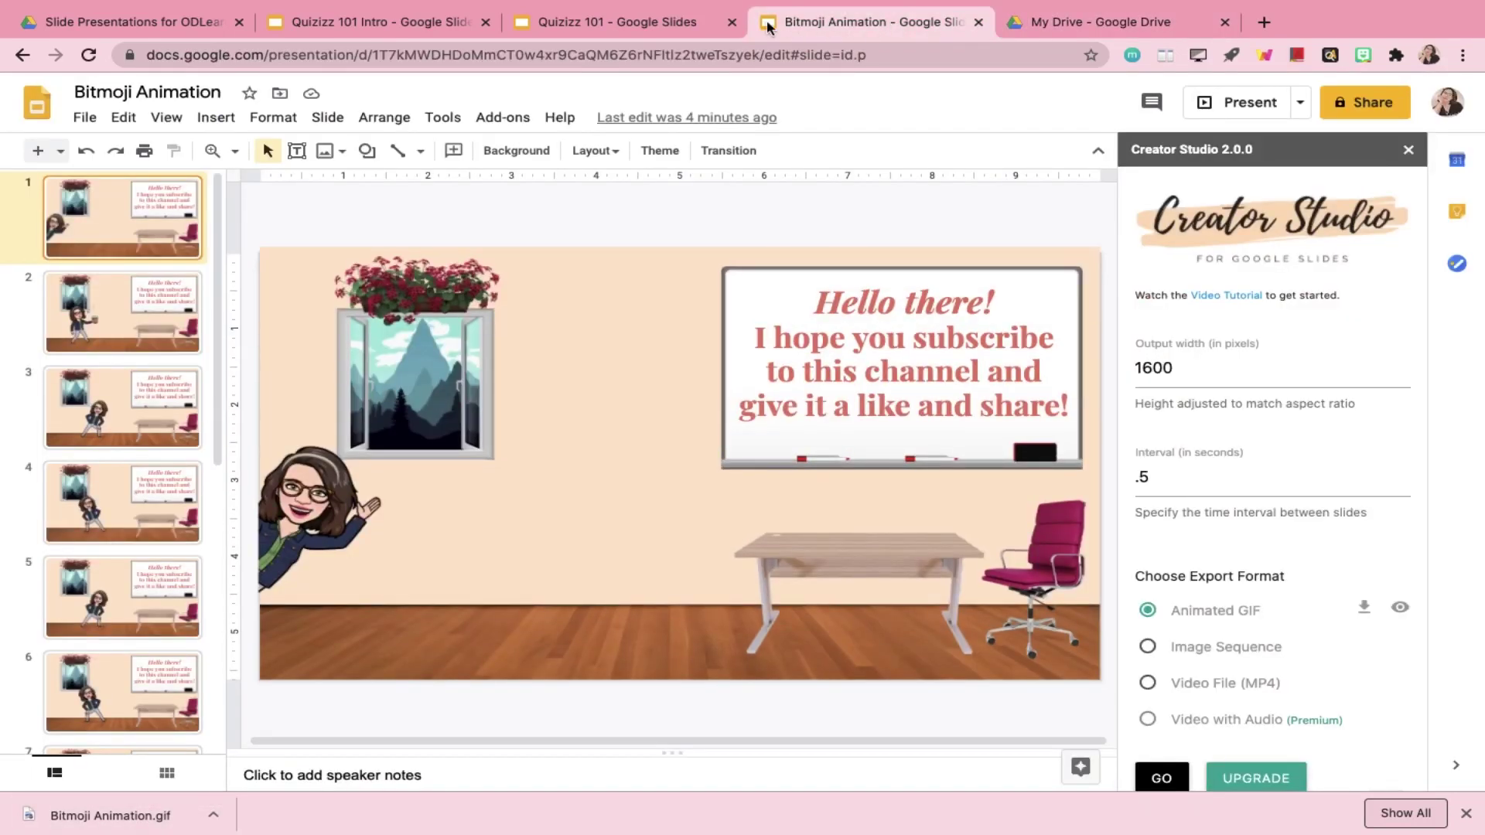
pyautogui.click(663, 23)
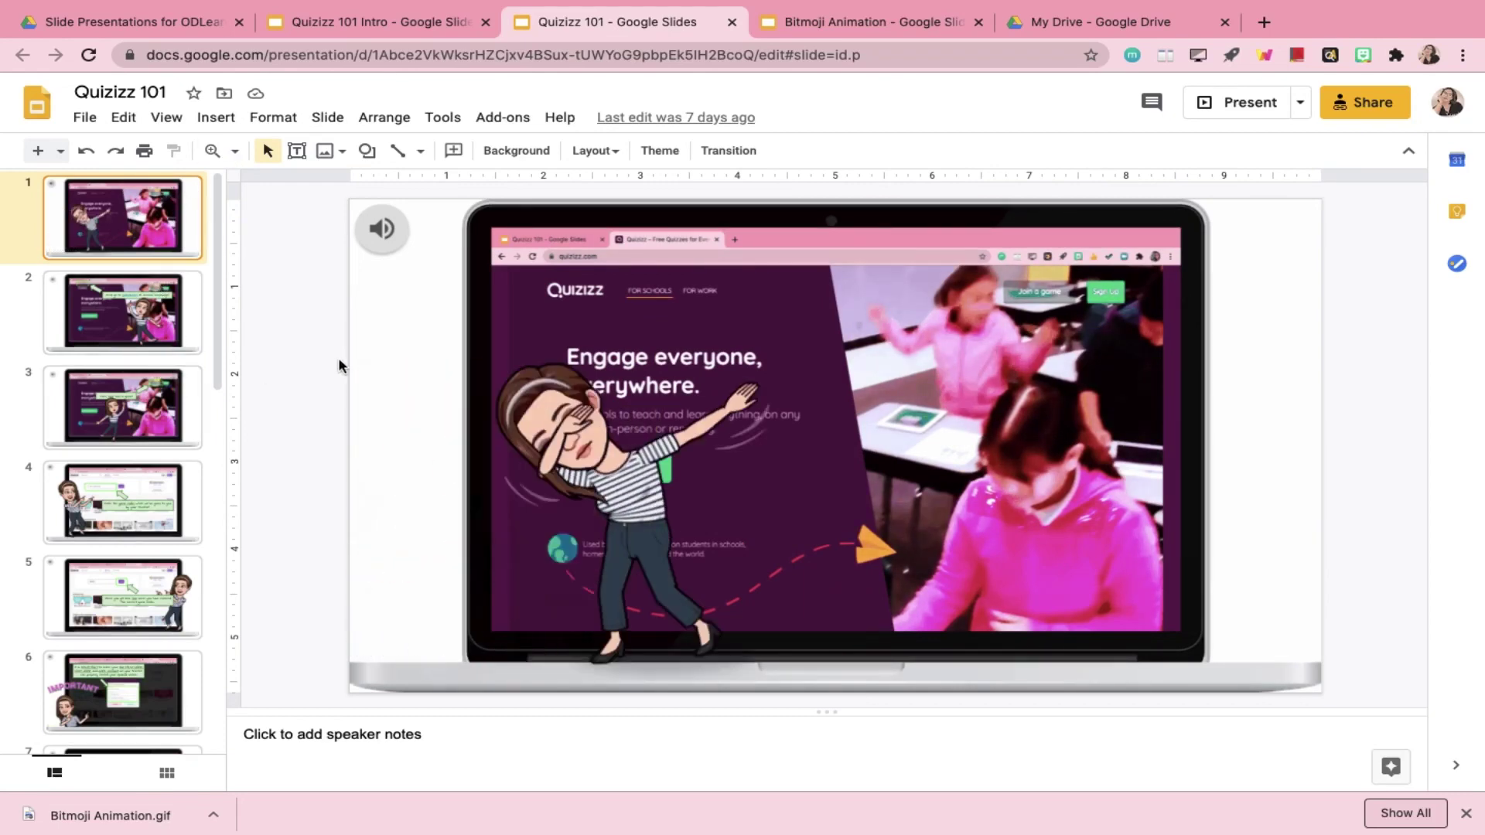
pyautogui.click(872, 24)
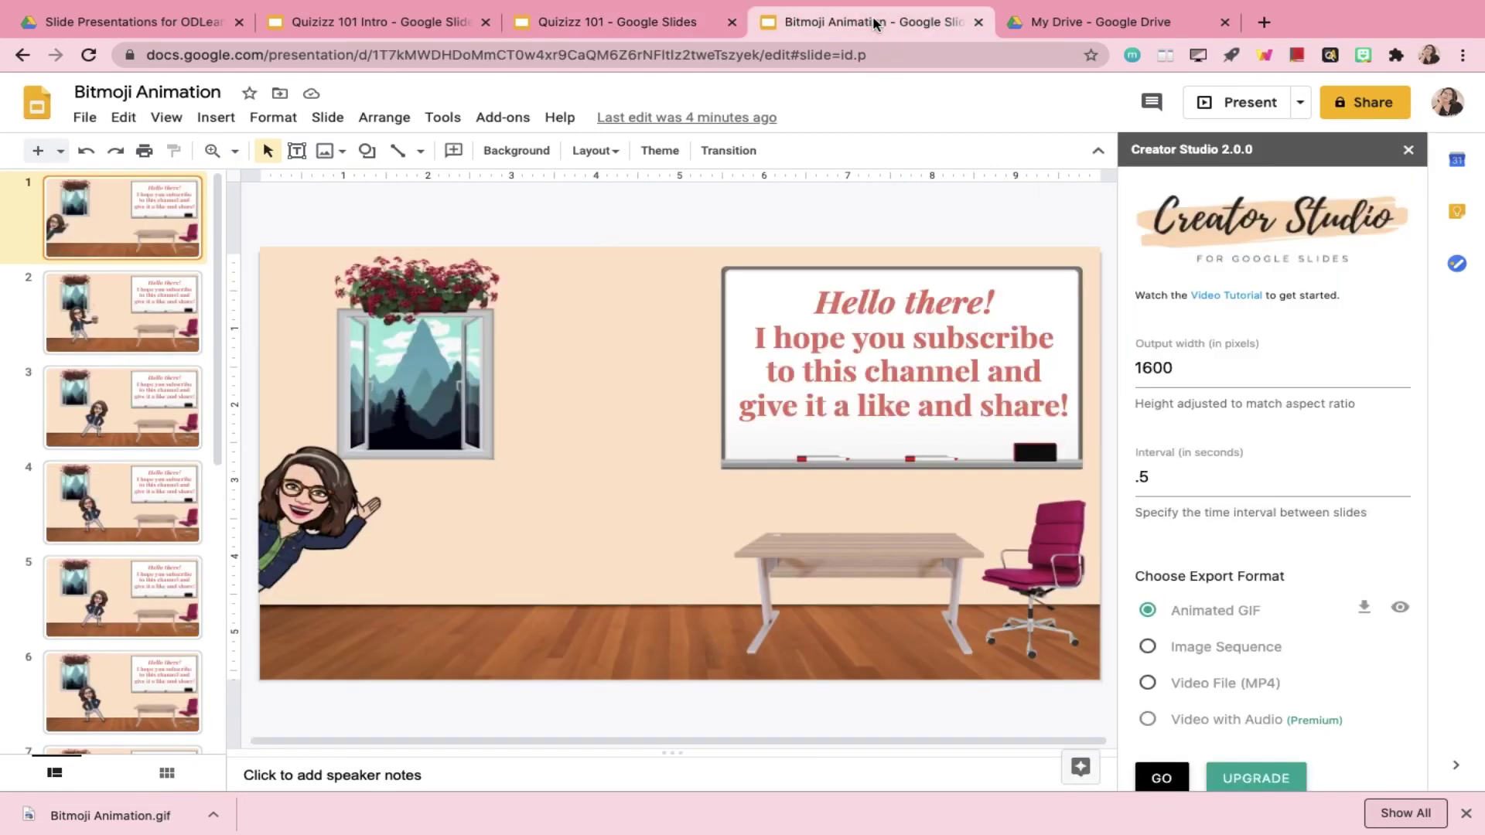
pyautogui.click(1077, 23)
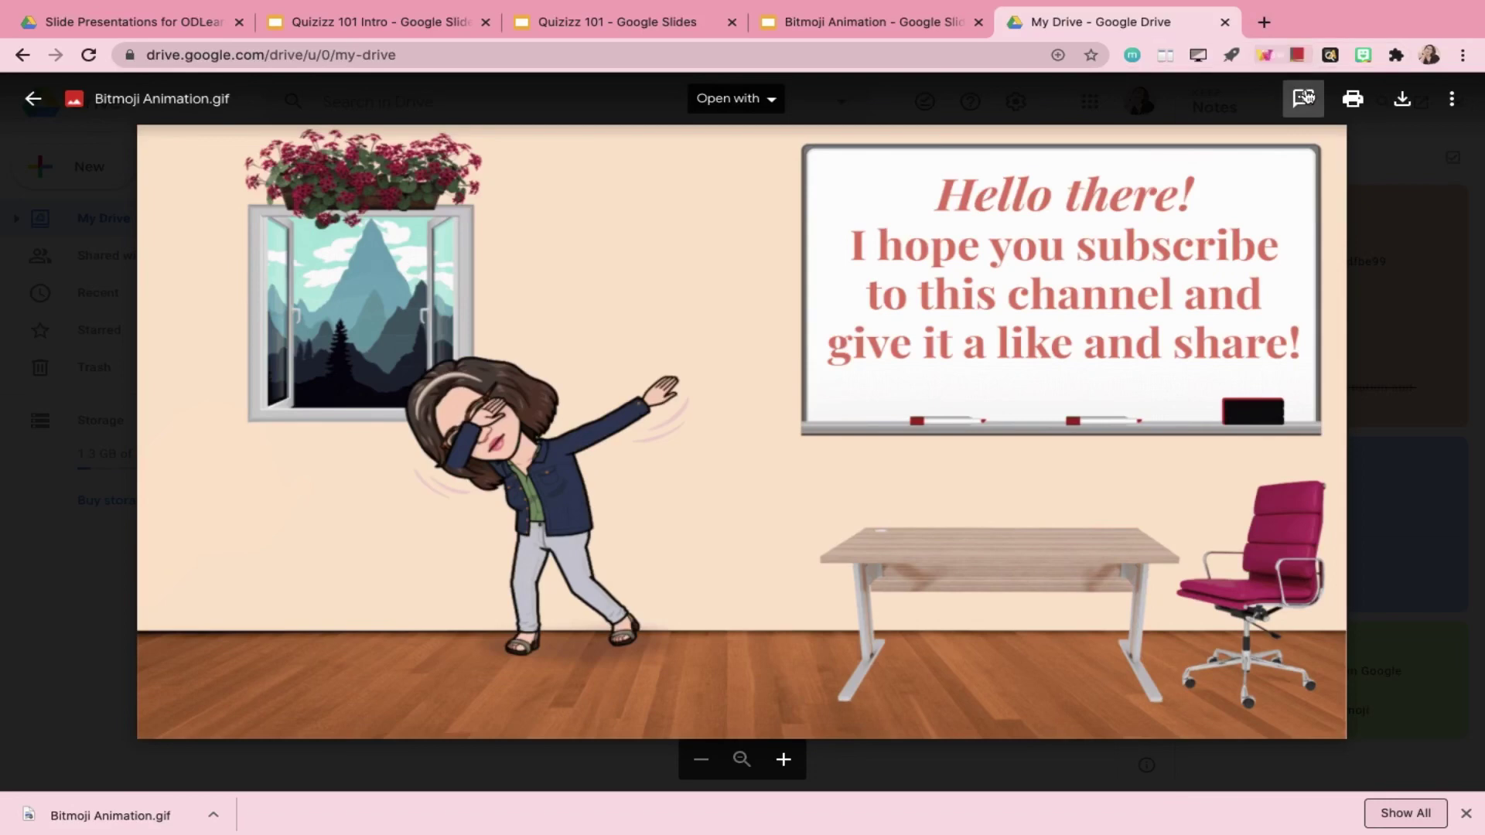
# Create a blank Google Slides presentation in a new browser tab and delete the placeholders from its first slide
pyautogui.click(1264, 22)
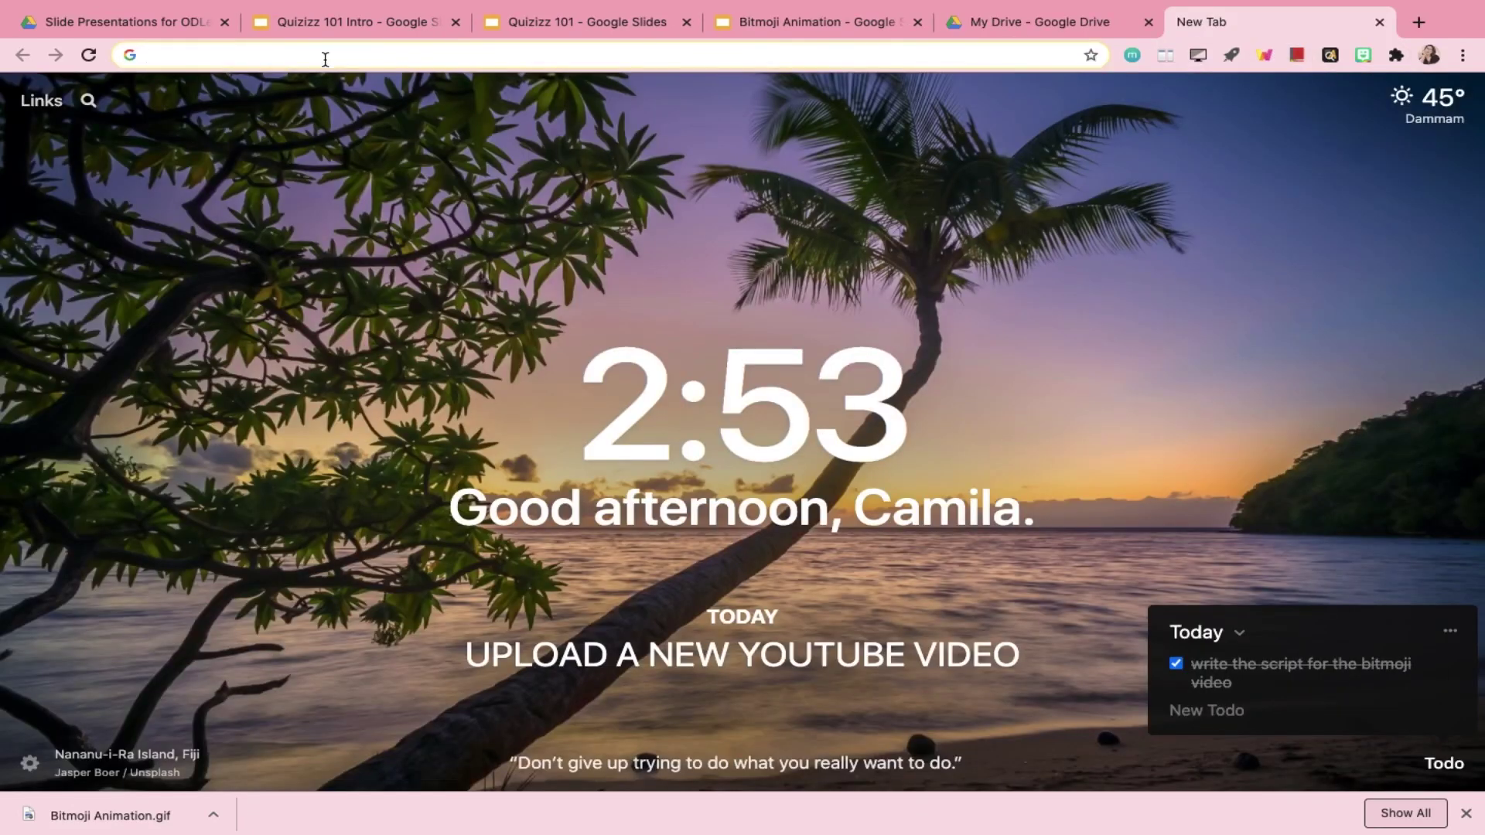
pyautogui.click(45, 108)
pyautogui.click(70, 179)
pyautogui.click(462, 284)
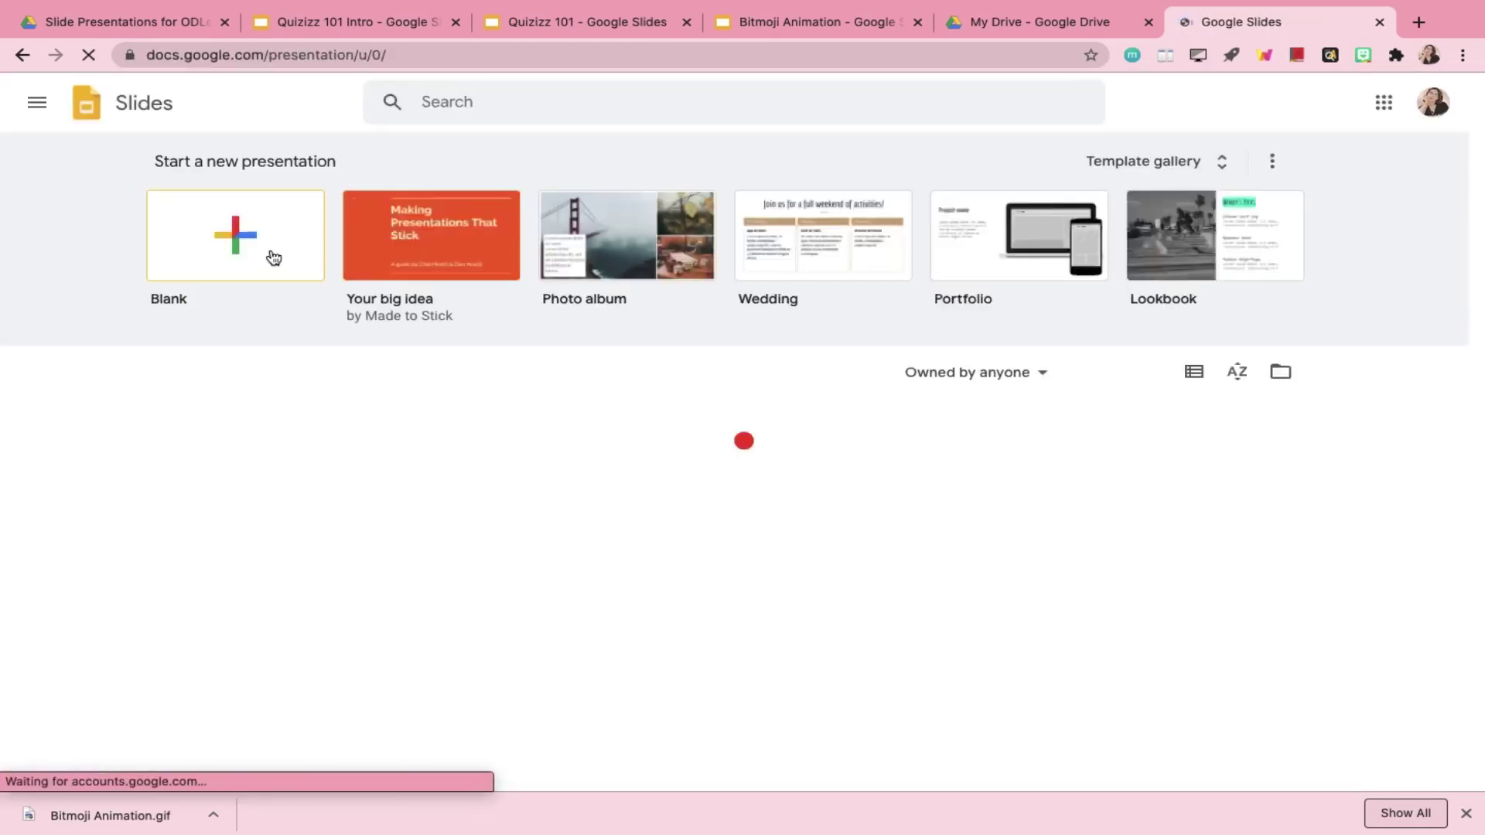
pyautogui.click(272, 255)
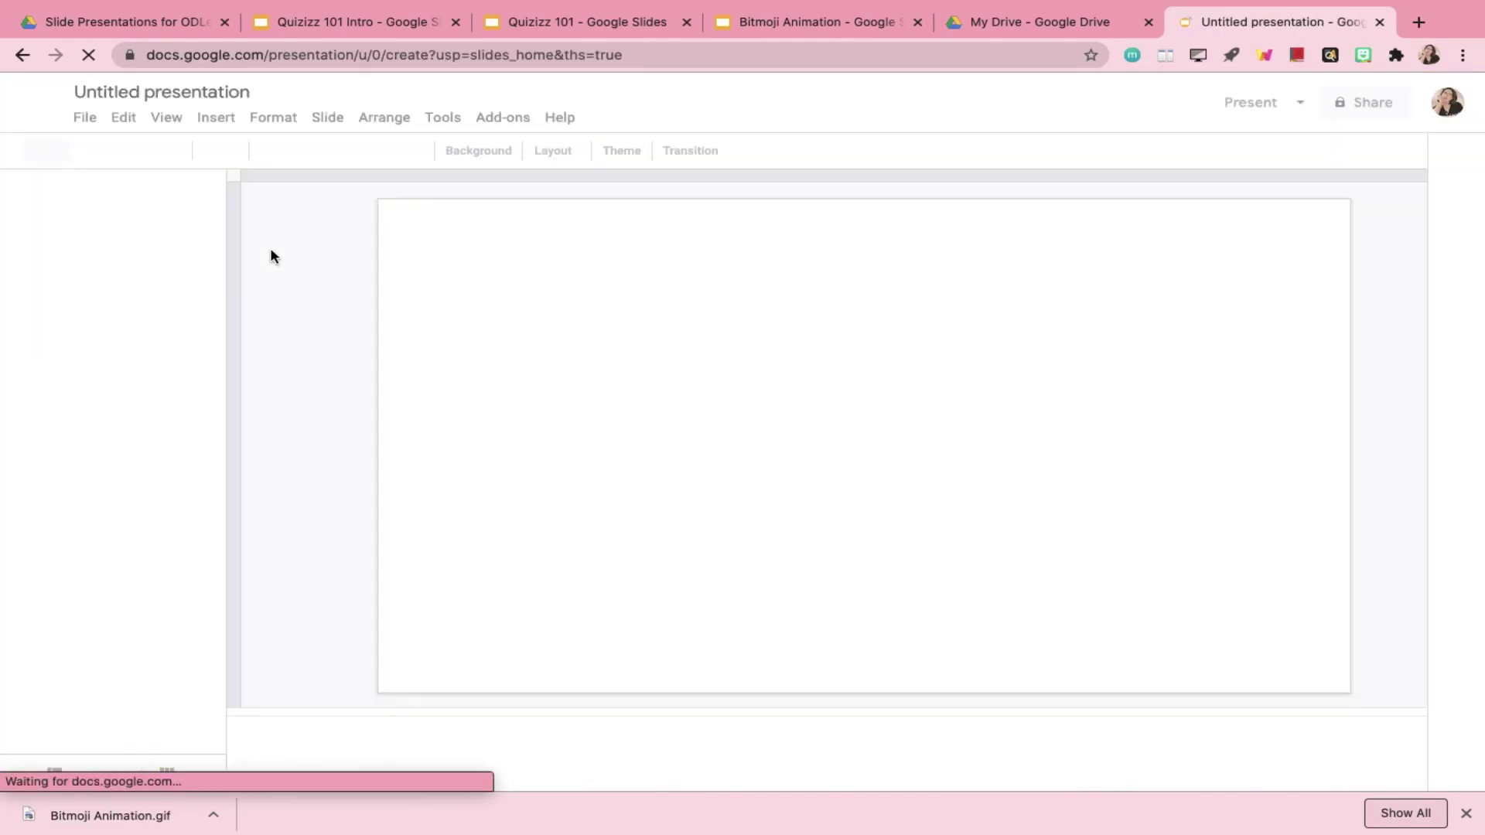
pyautogui.moveTo(281, 271); pyautogui.dragTo(402, 563)
pyautogui.press('Delete')
# Insert Bitmoji Animation.gif from the computer's Downloads folder onto the blank slide
pyautogui.click(205, 122)
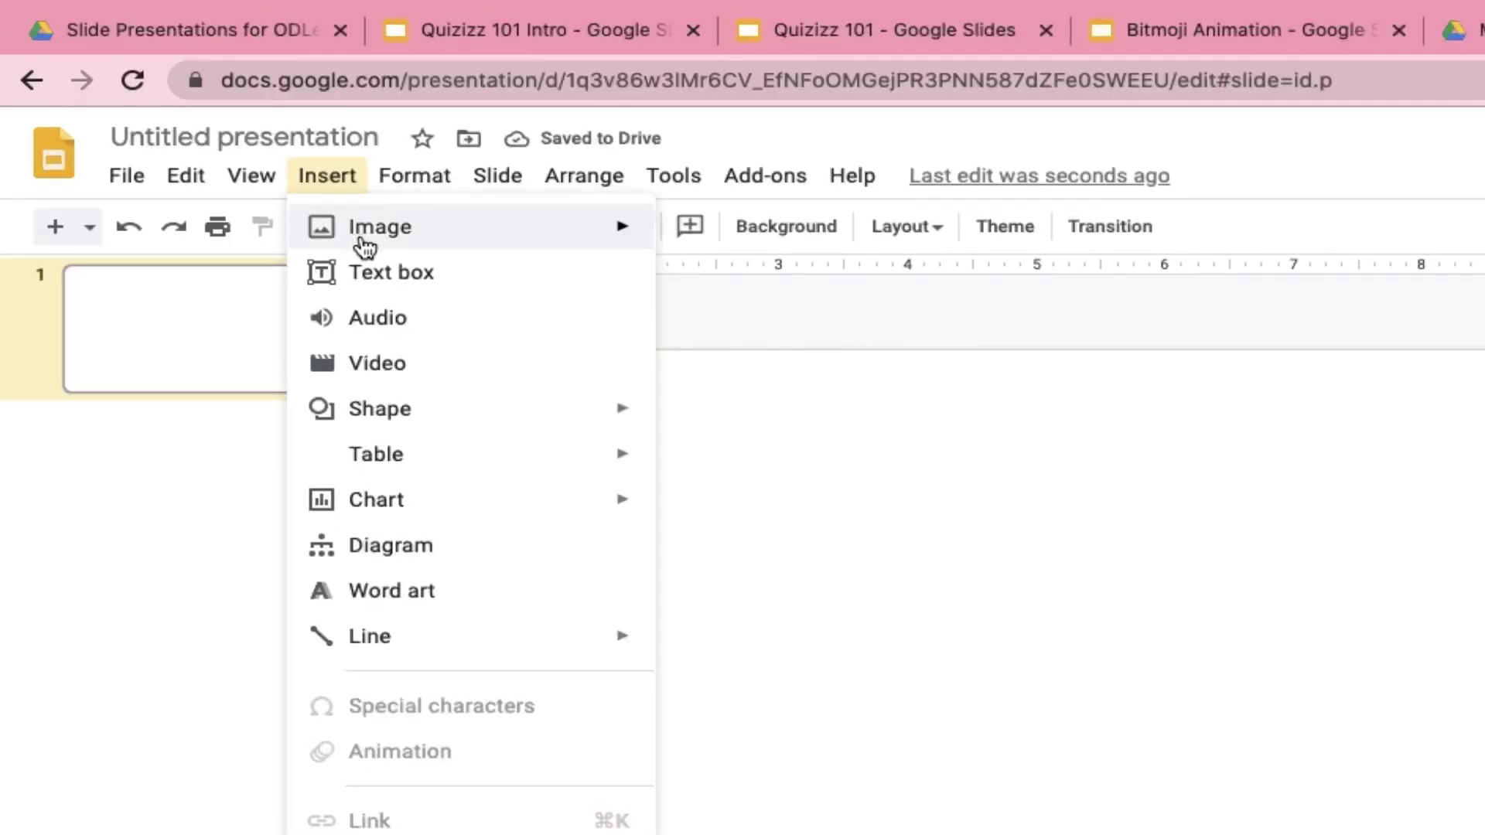
pyautogui.moveTo(238, 159)
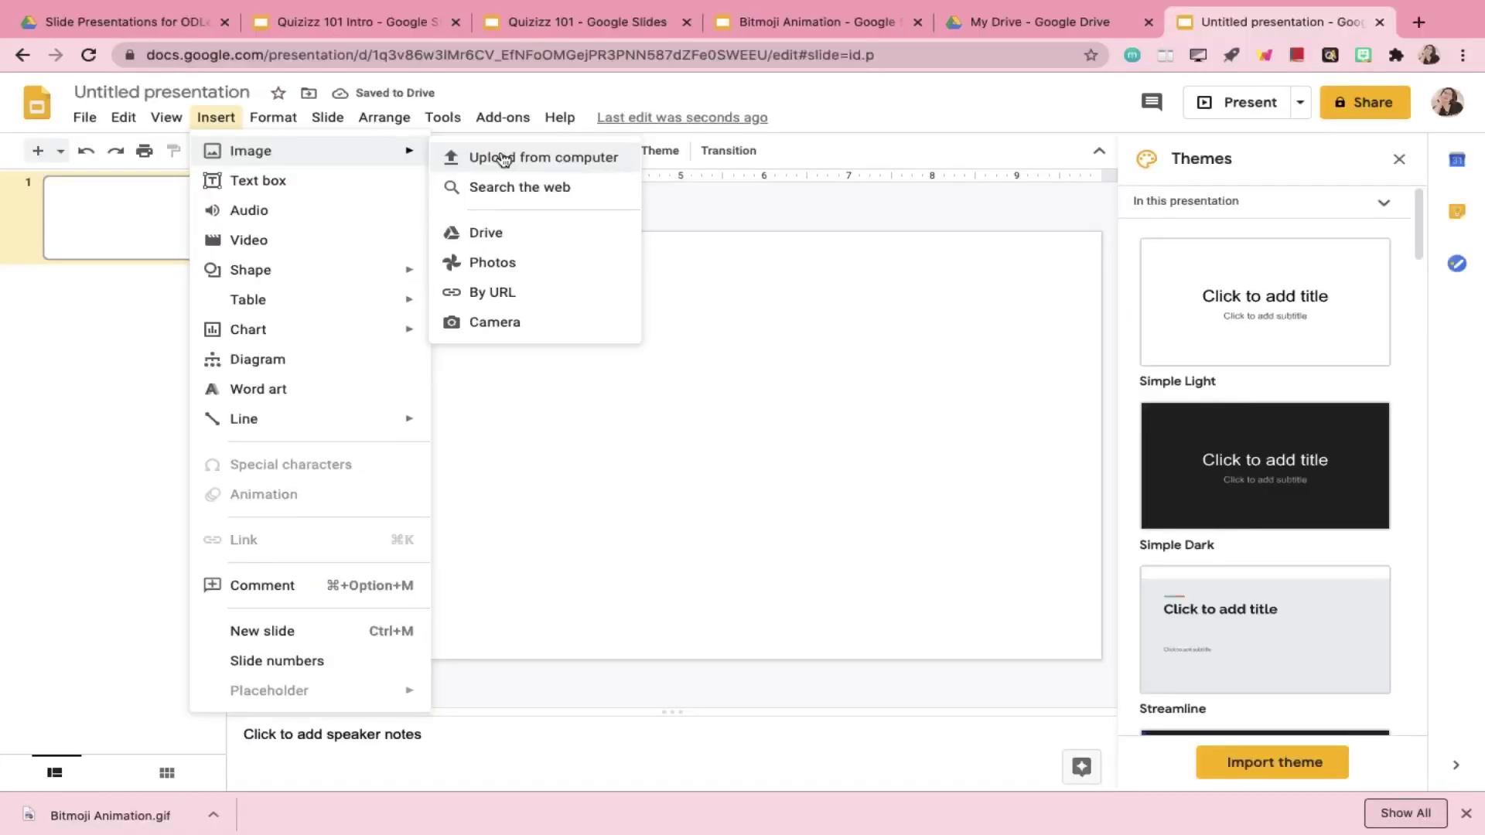
pyautogui.click(754, 236)
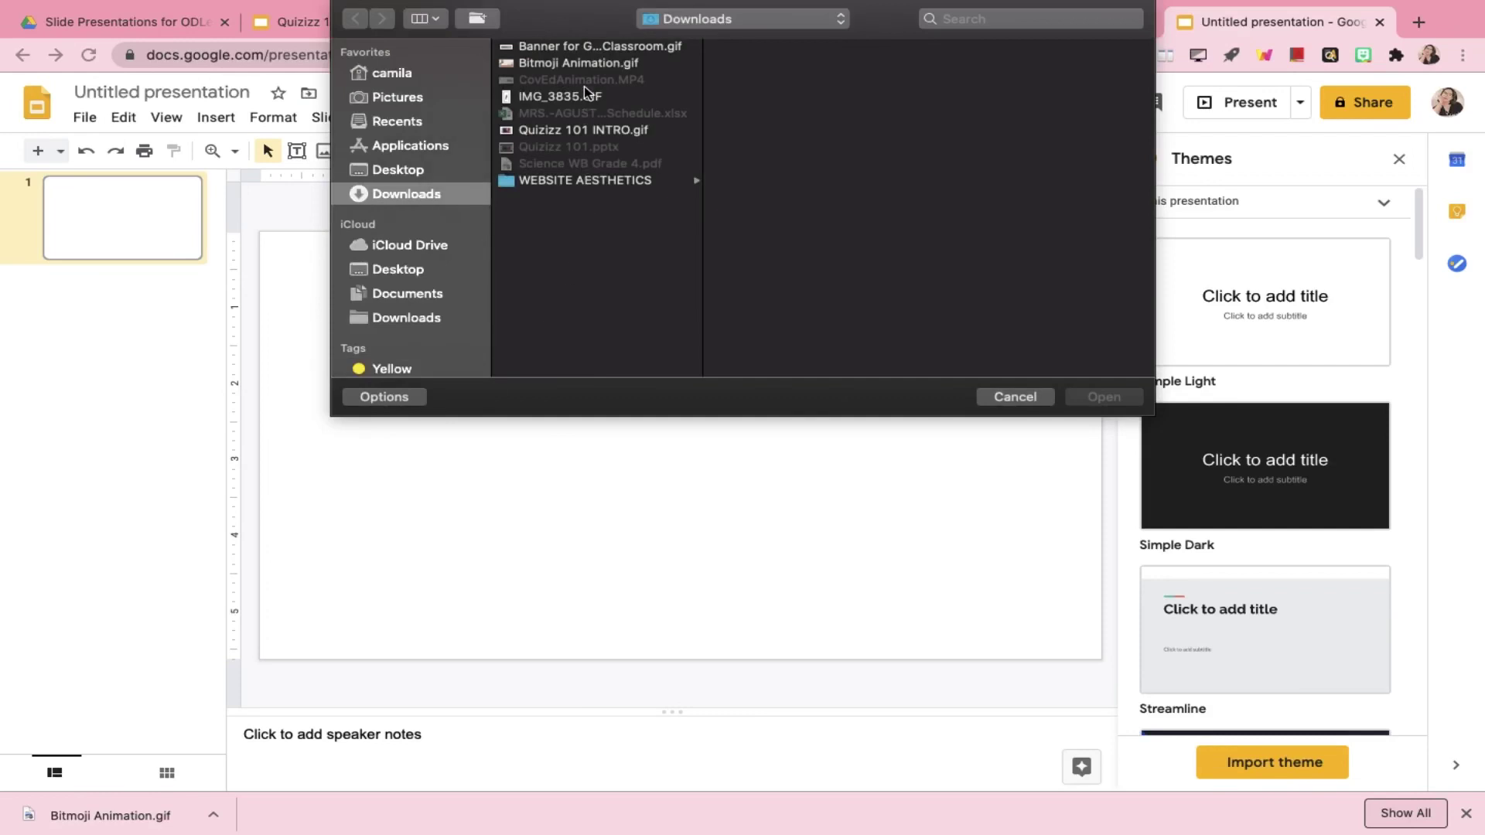
pyautogui.click(586, 65)
pyautogui.click(1102, 398)
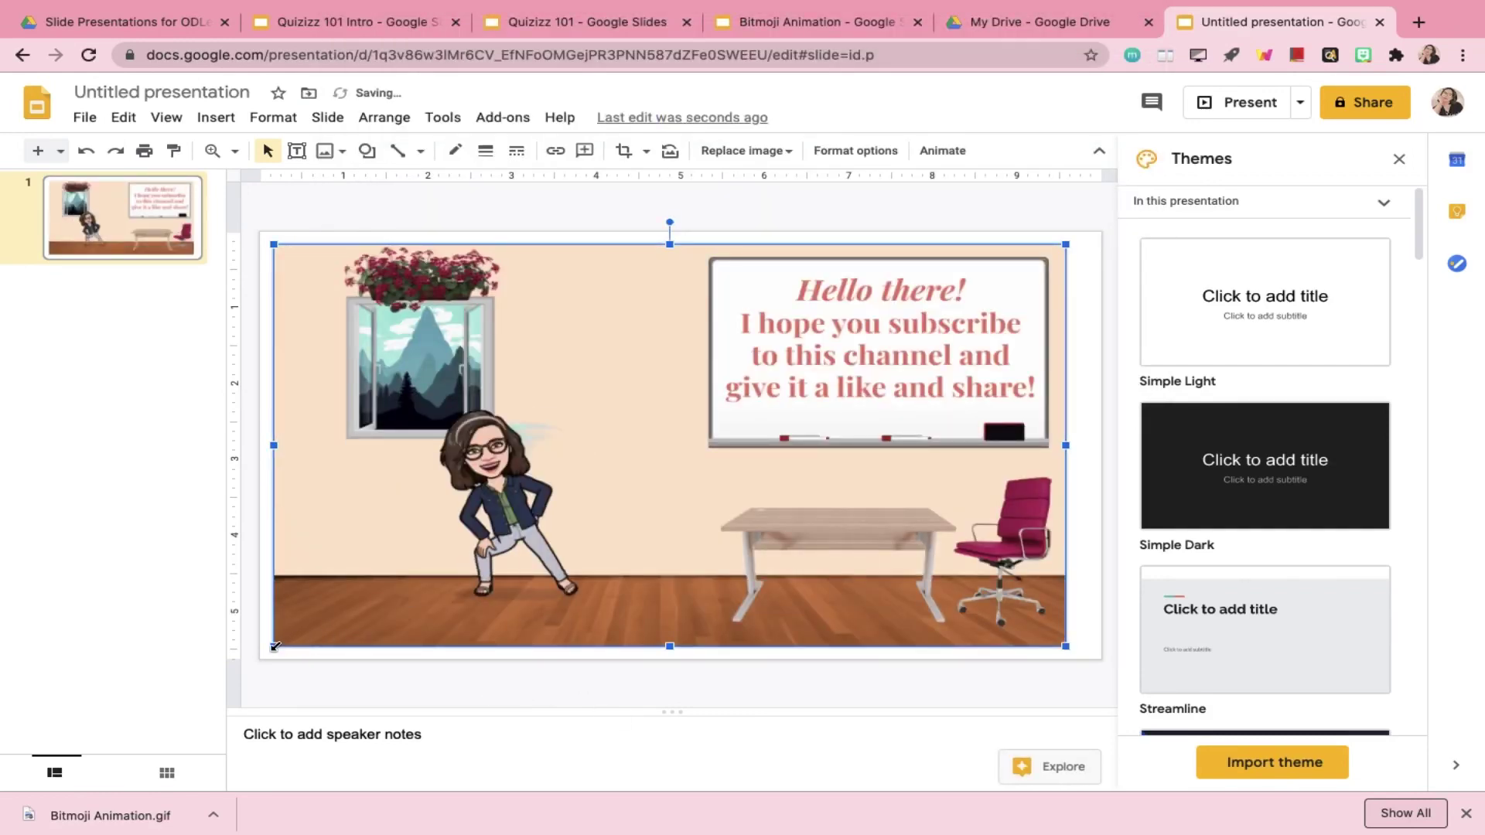
# Enlarge the inserted GIF from two opposite corners until it covers the whole slide
pyautogui.moveTo(275, 649); pyautogui.dragTo(279, 663)
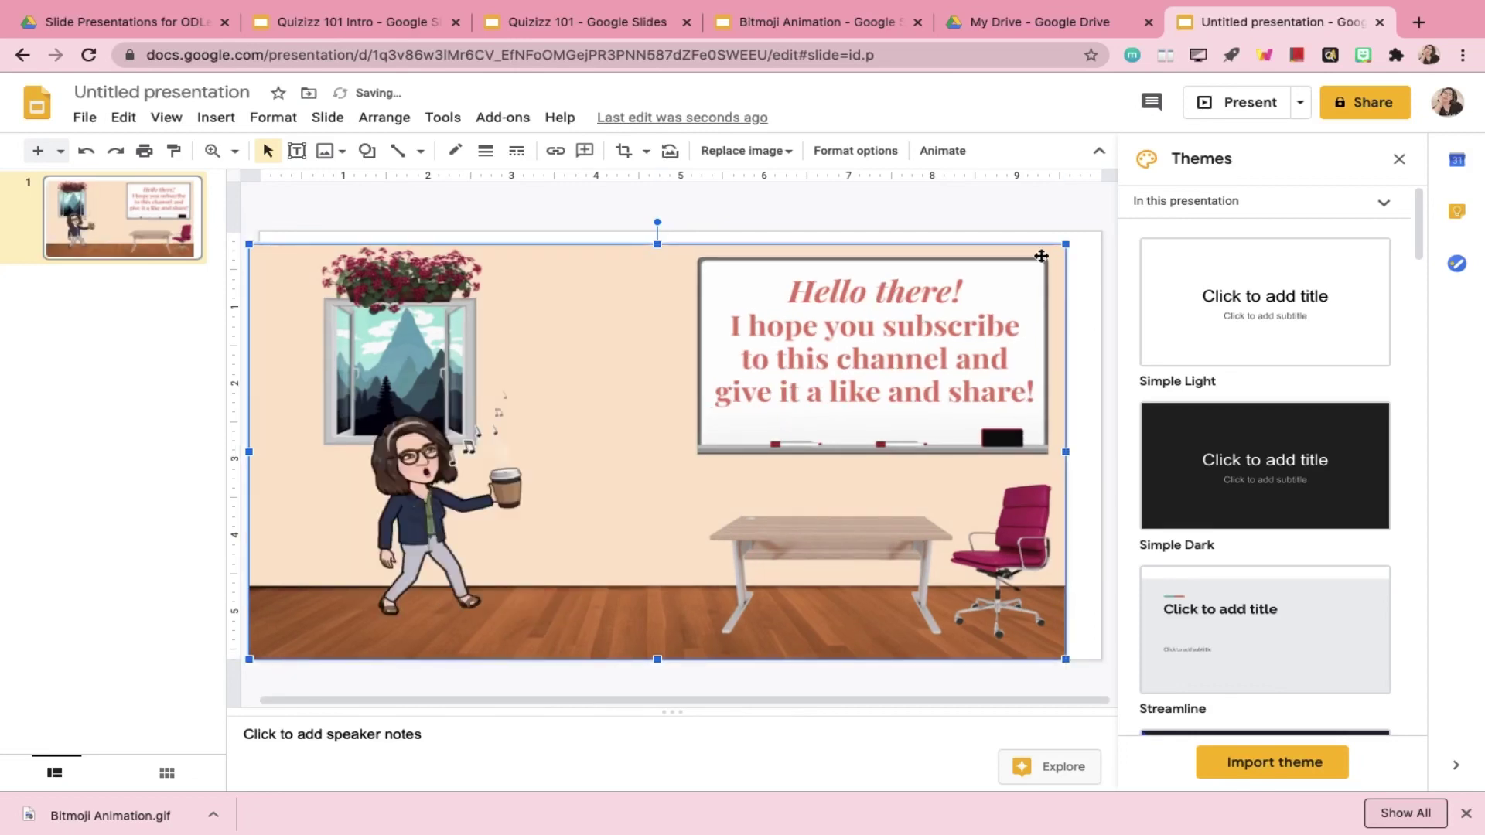
pyautogui.moveTo(1067, 242); pyautogui.dragTo(1106, 223)
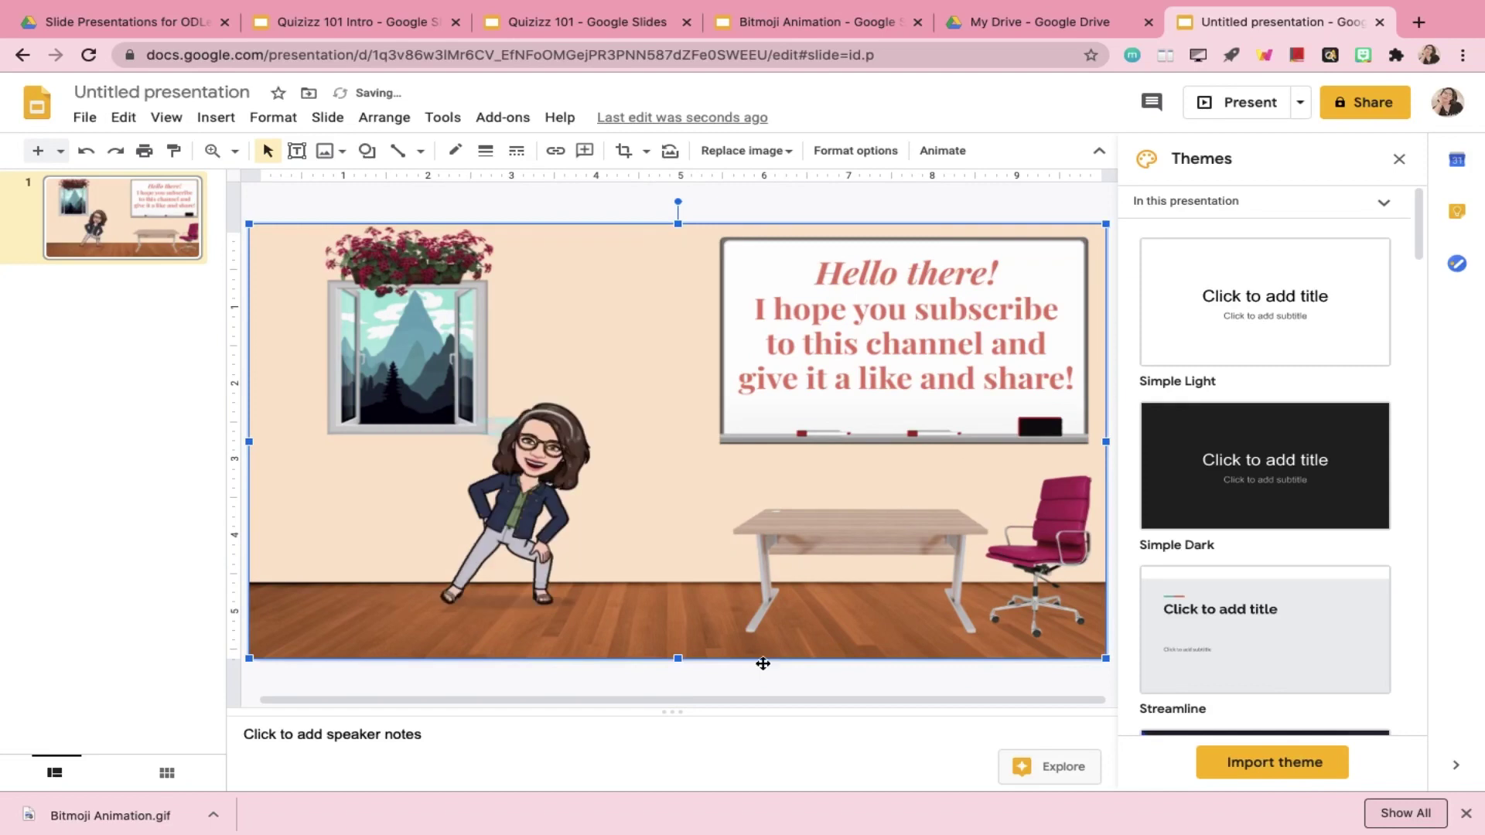
pyautogui.click(737, 679)
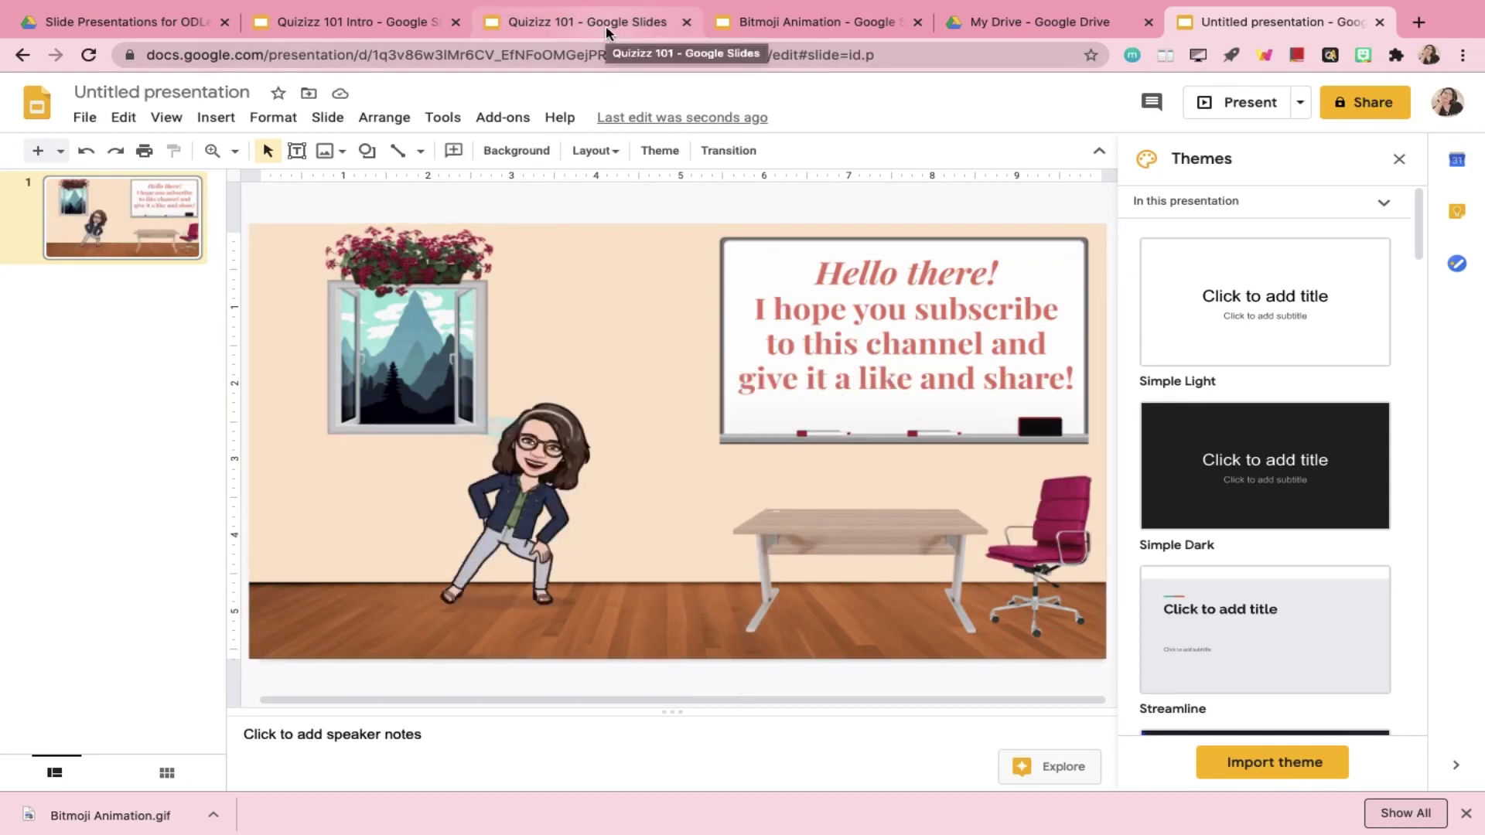
# Delete the seated Bitmoji from slide 12 of the Bitmoji Animation presentation, leaving only the classroom scene
pyautogui.click(773, 30)
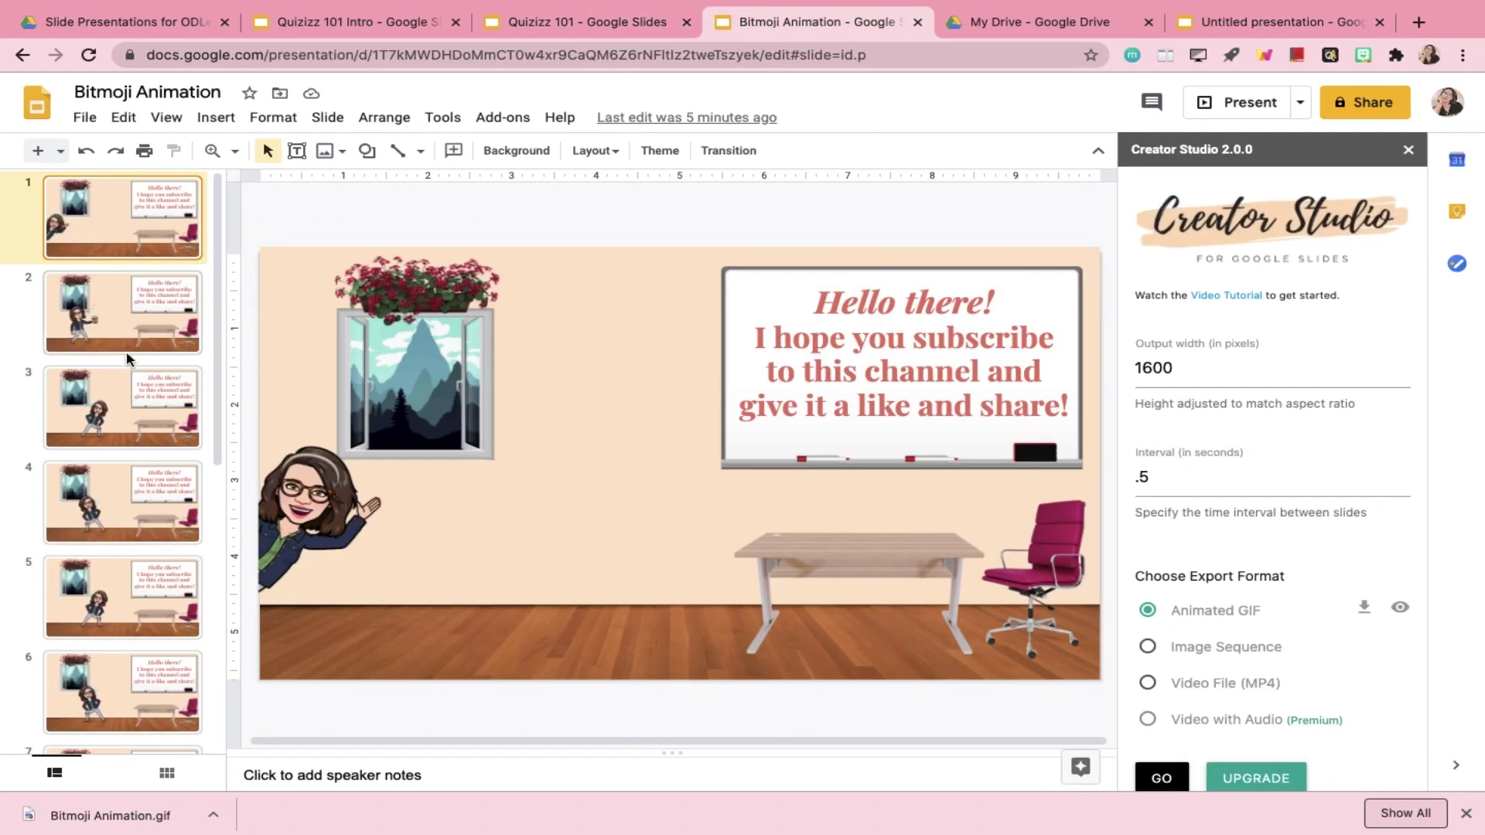
pyautogui.scroll(-8, 138, 461)
pyautogui.click(124, 700)
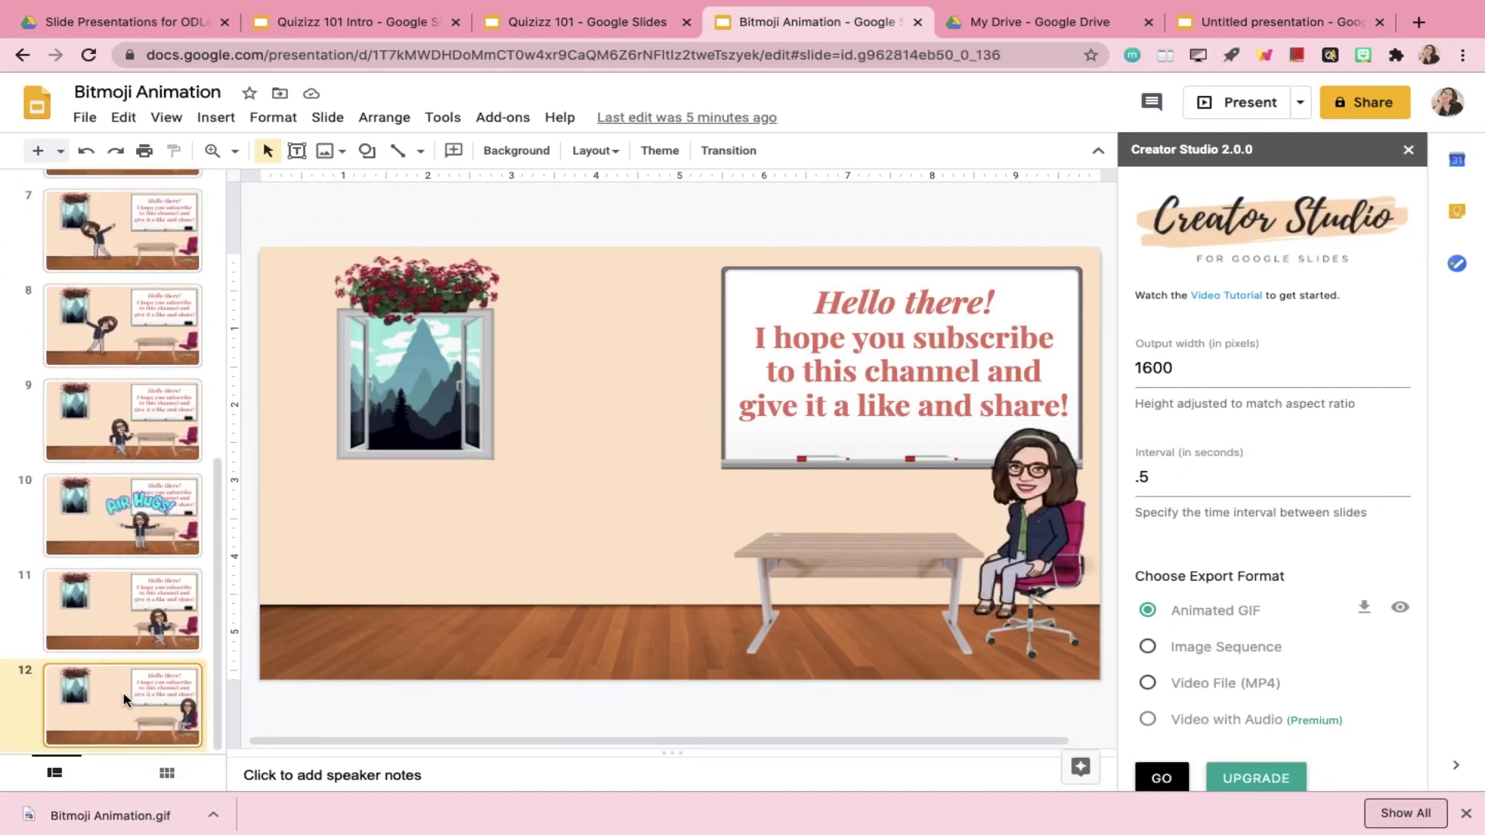
pyautogui.click(1043, 528)
pyautogui.press('Delete')
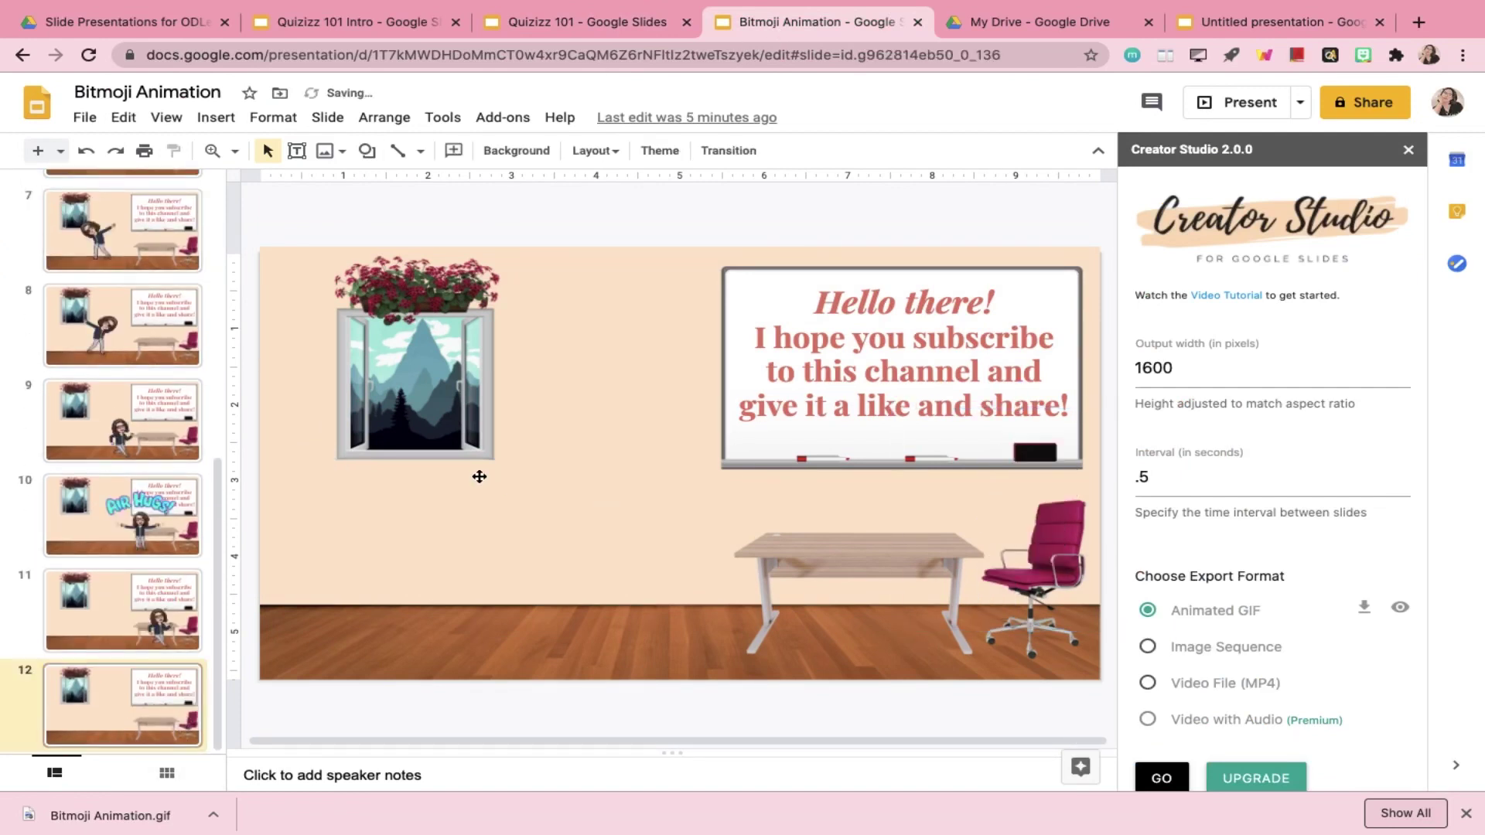
# Copy the empty classroom slide 12 and paste it after the GIF slide in the untitled presentation without linking
pyautogui.rightClick(145, 696)
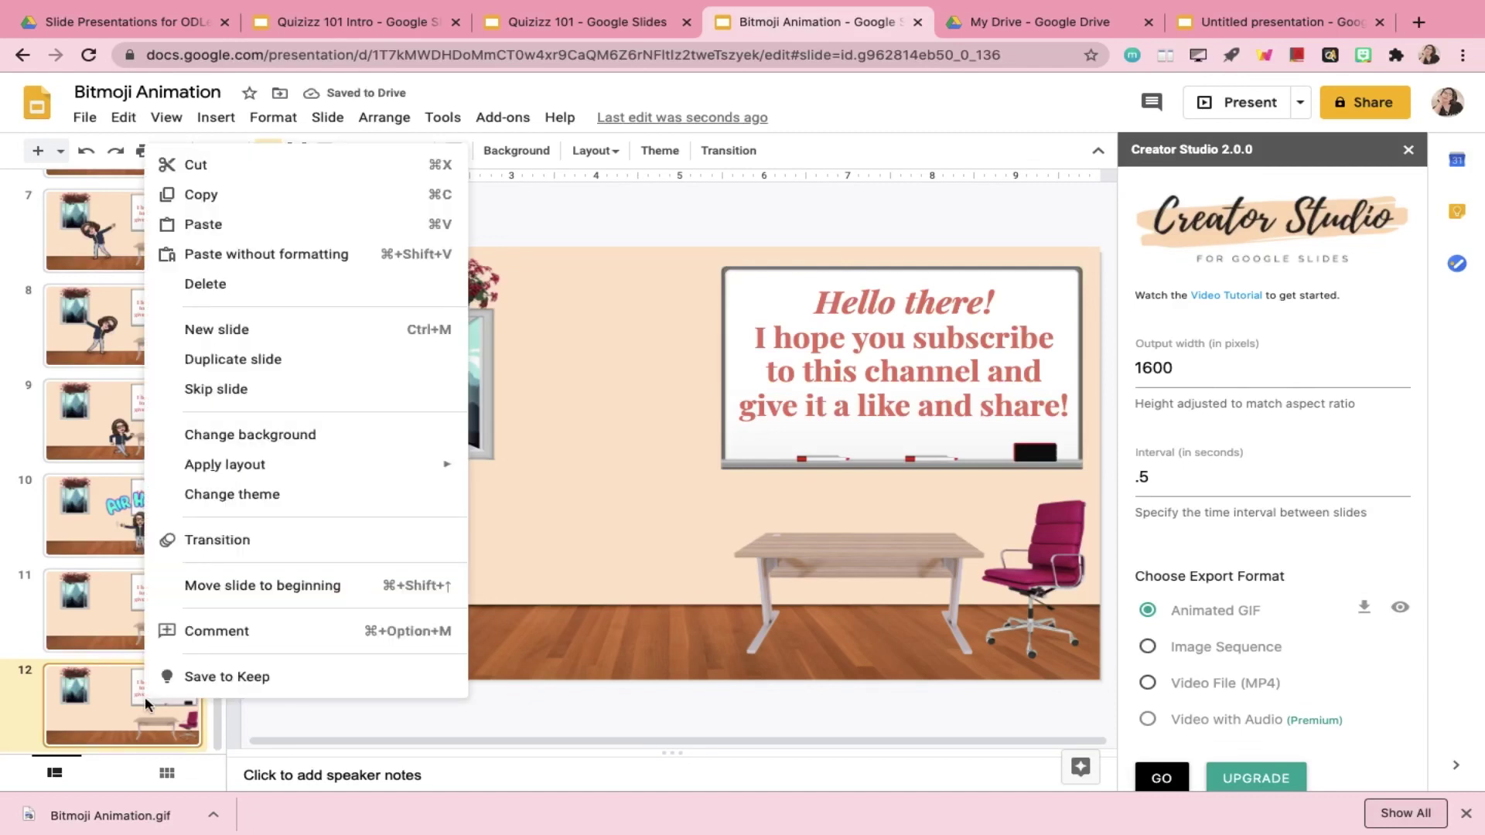
pyautogui.click(298, 185)
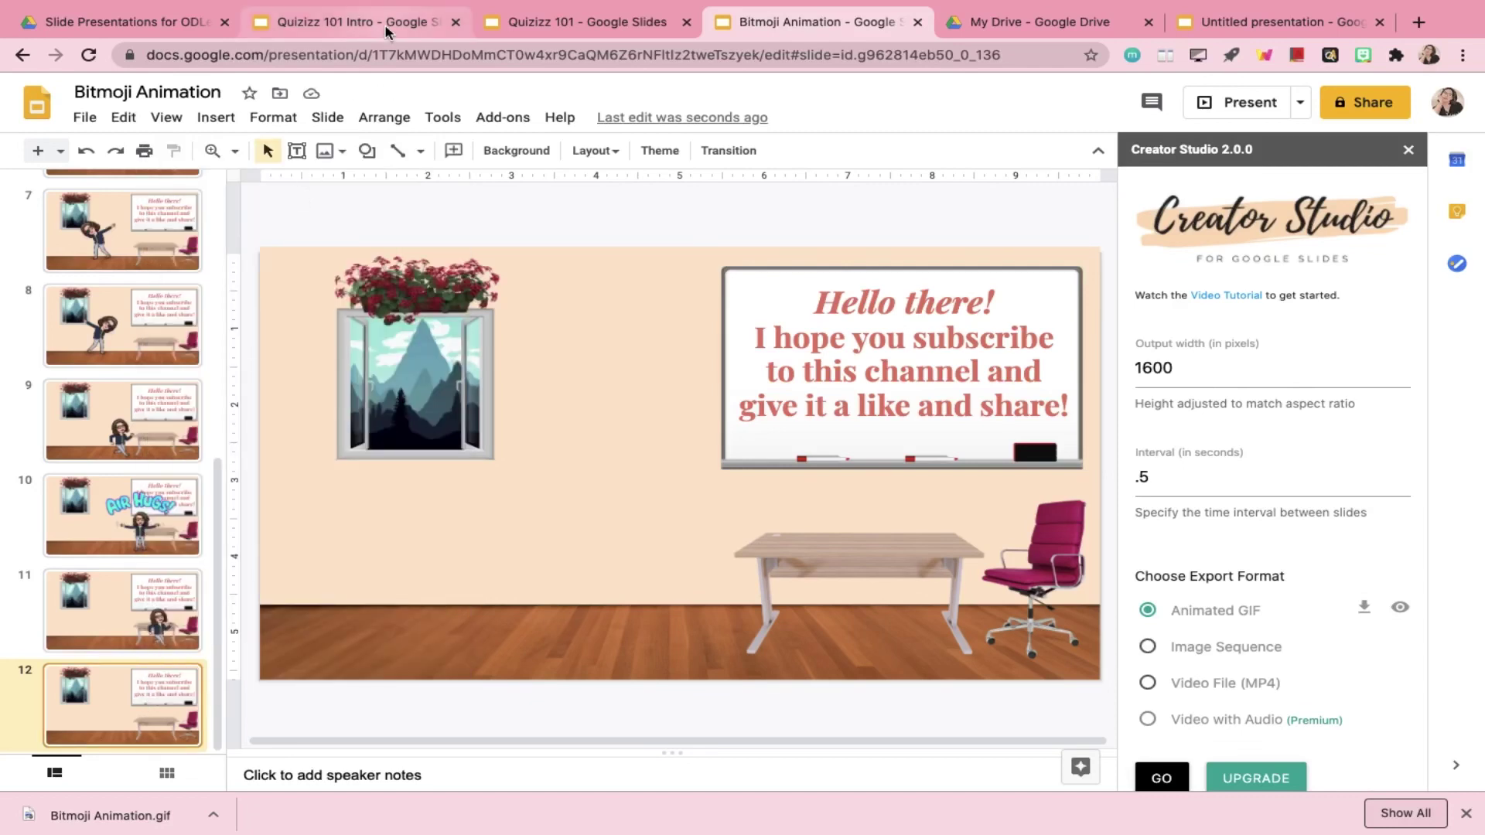
pyautogui.moveTo(1340, 43)
pyautogui.click(1328, 66)
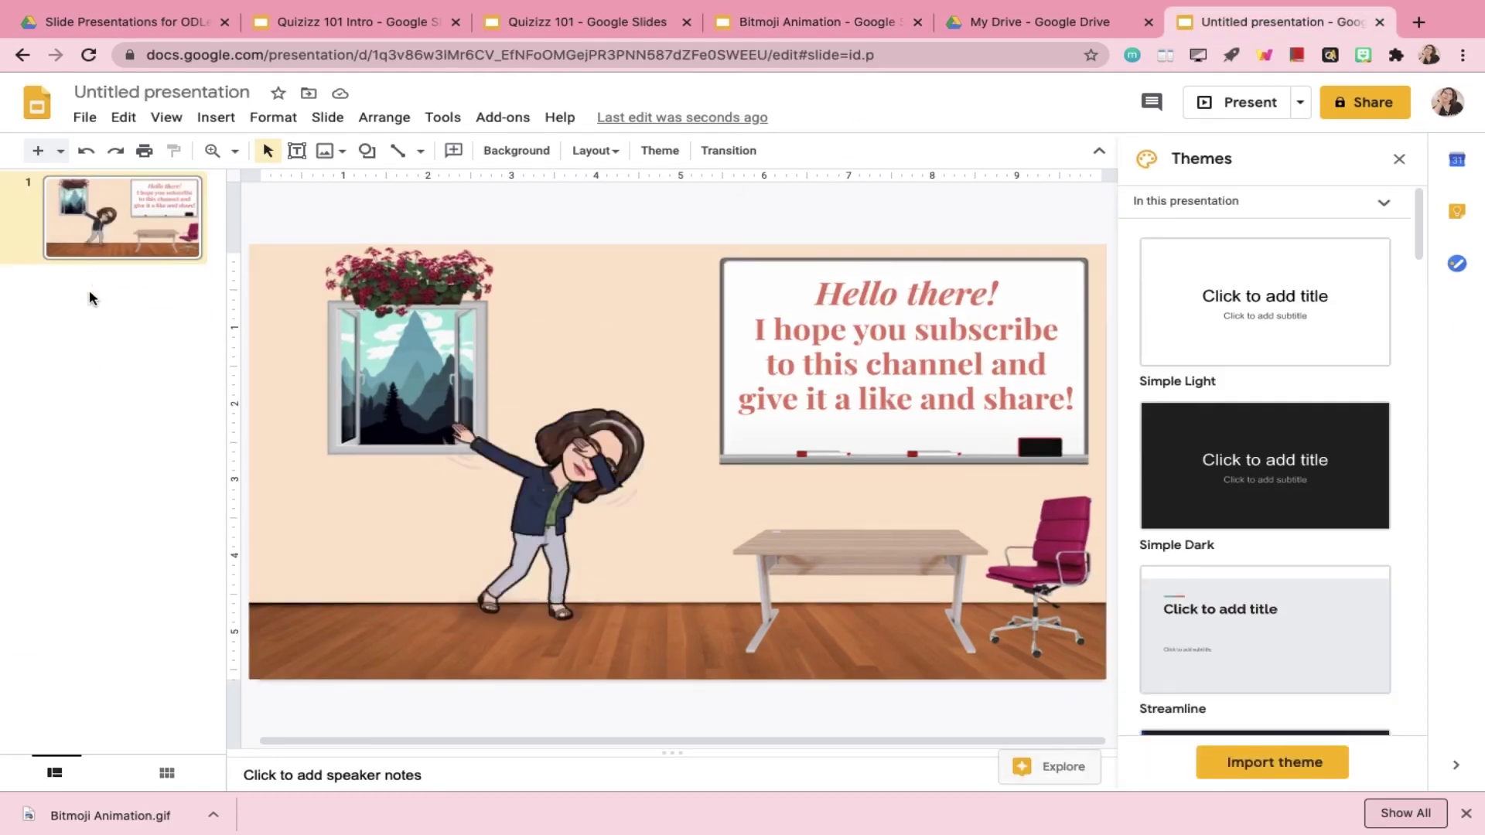
pyautogui.rightClick(89, 298)
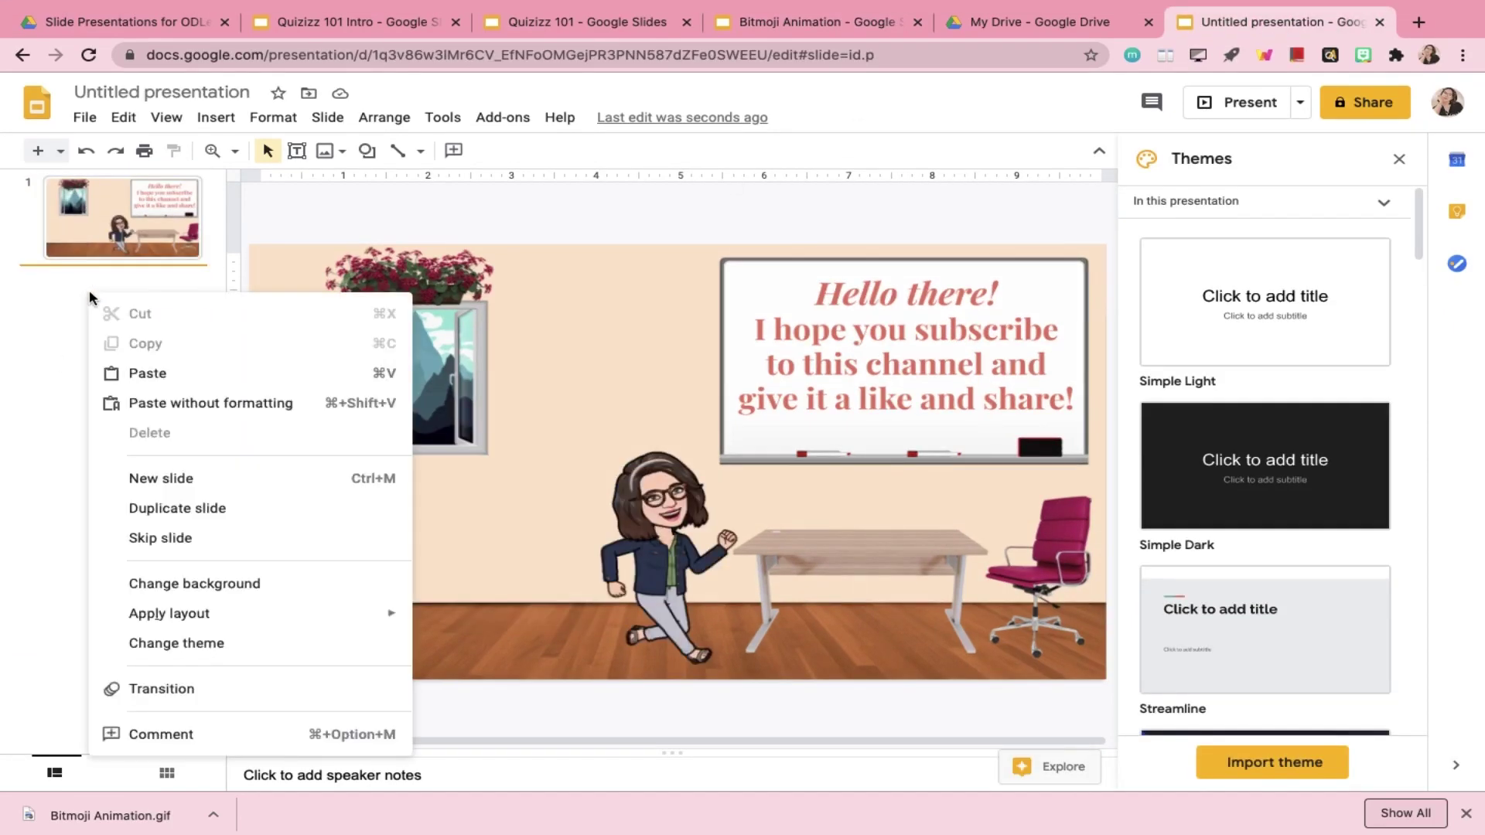
pyautogui.click(135, 372)
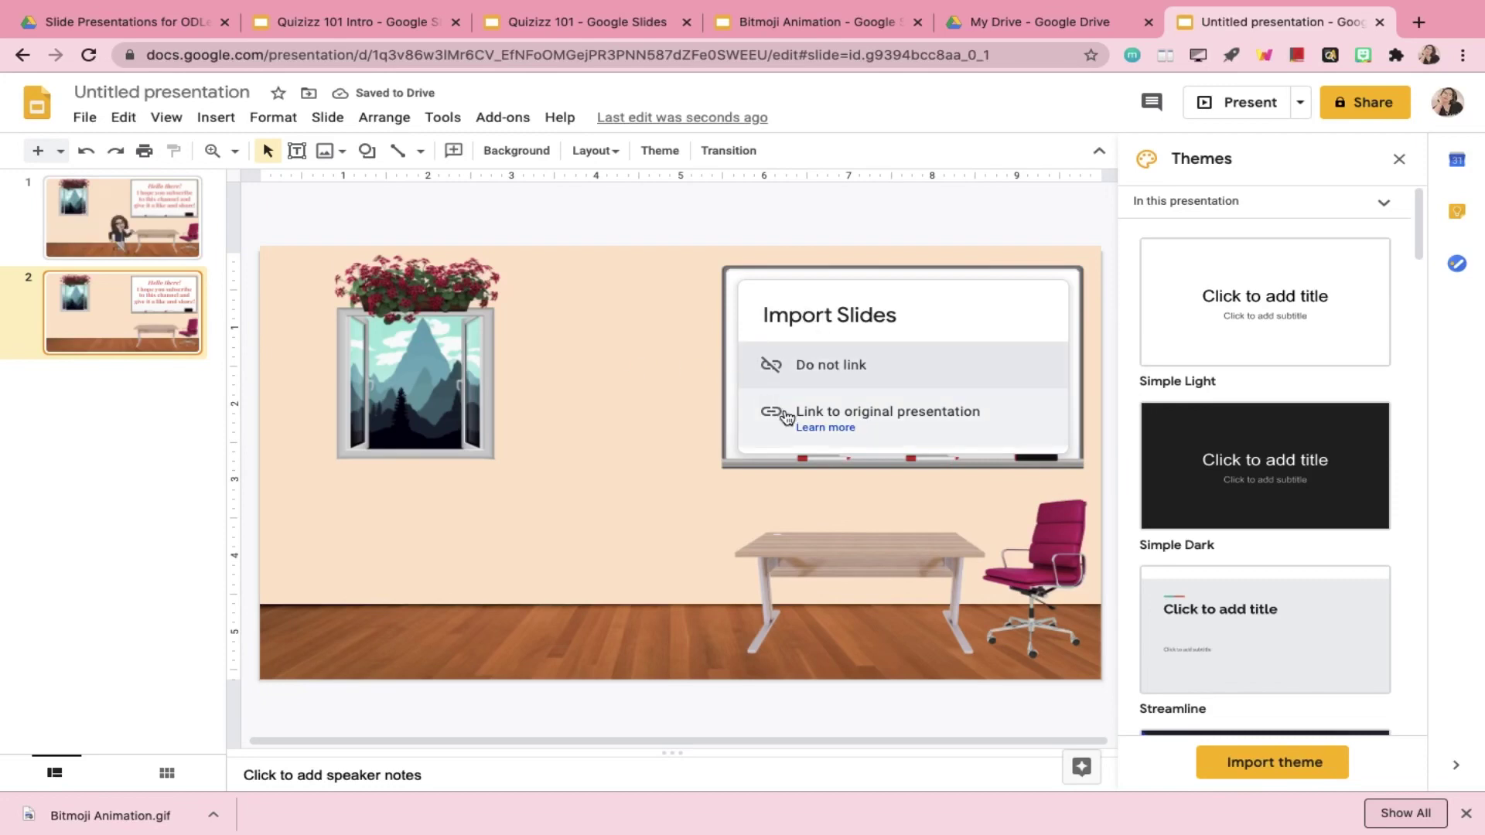
pyautogui.click(796, 370)
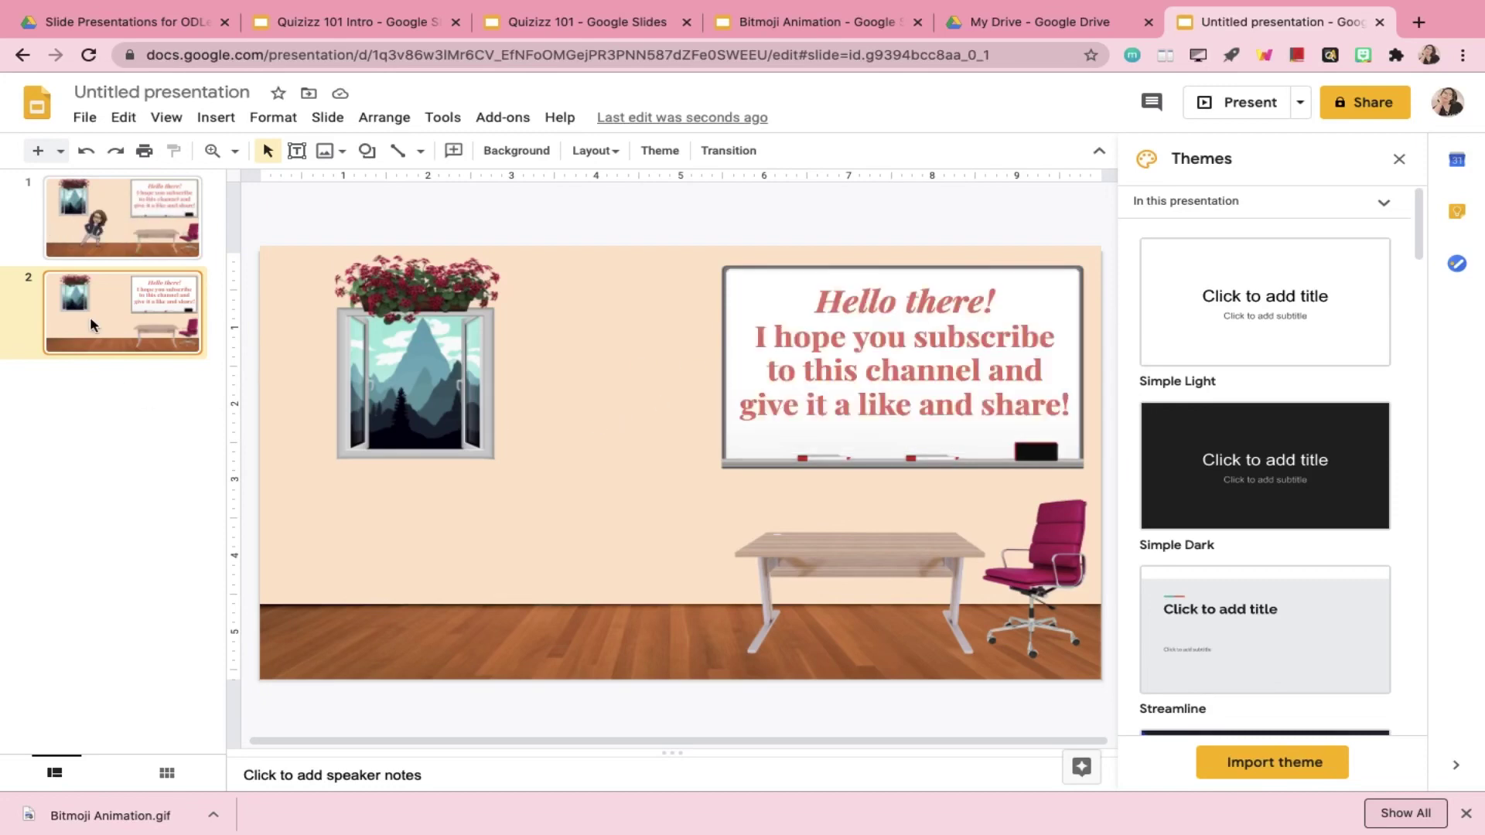
# Duplicate the empty classroom slide twice to make slides 3 and 4
pyautogui.click(115, 253)
pyautogui.click(123, 317)
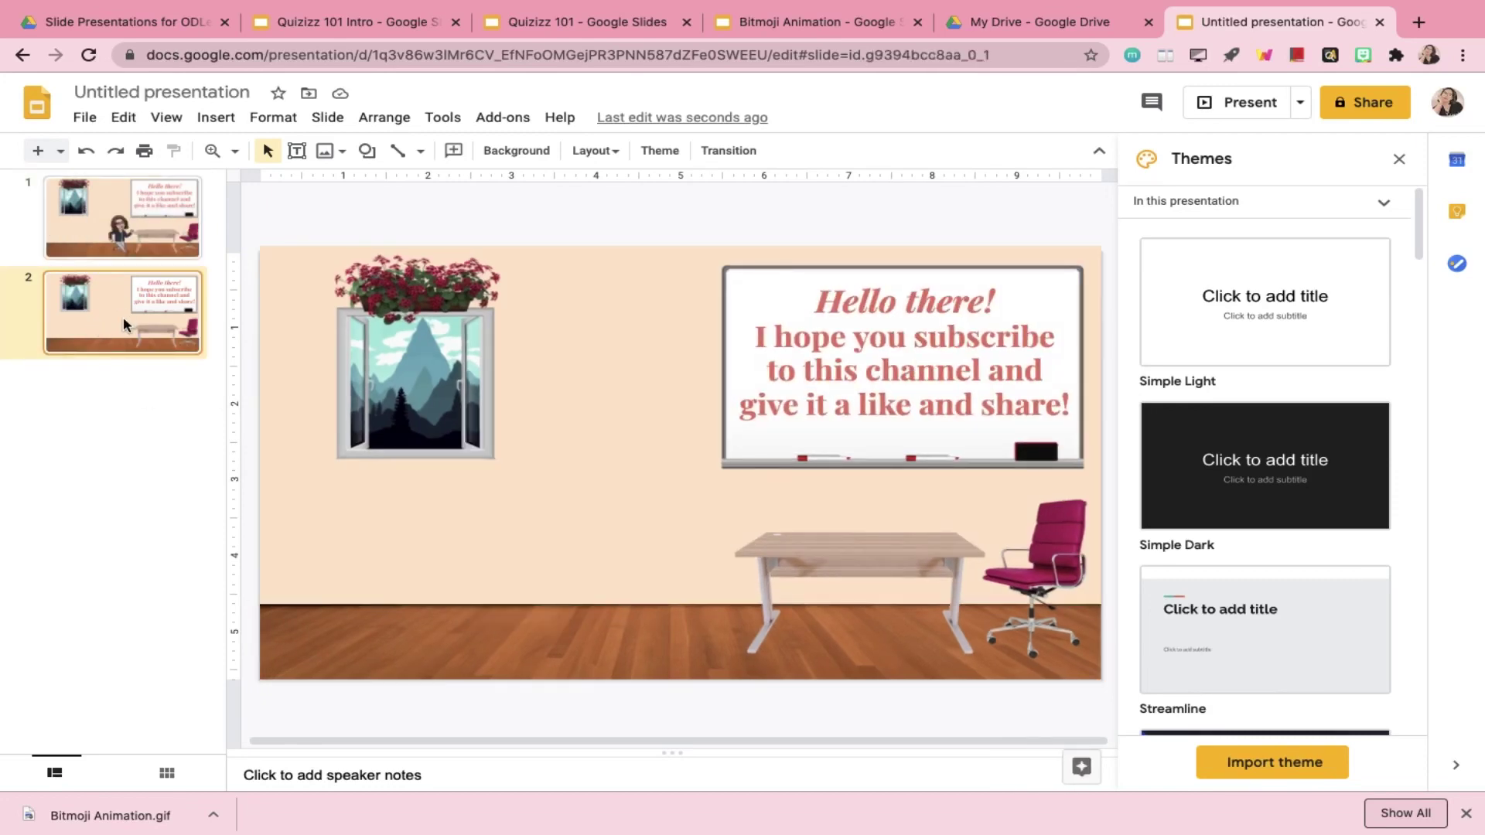
pyautogui.rightClick(124, 324)
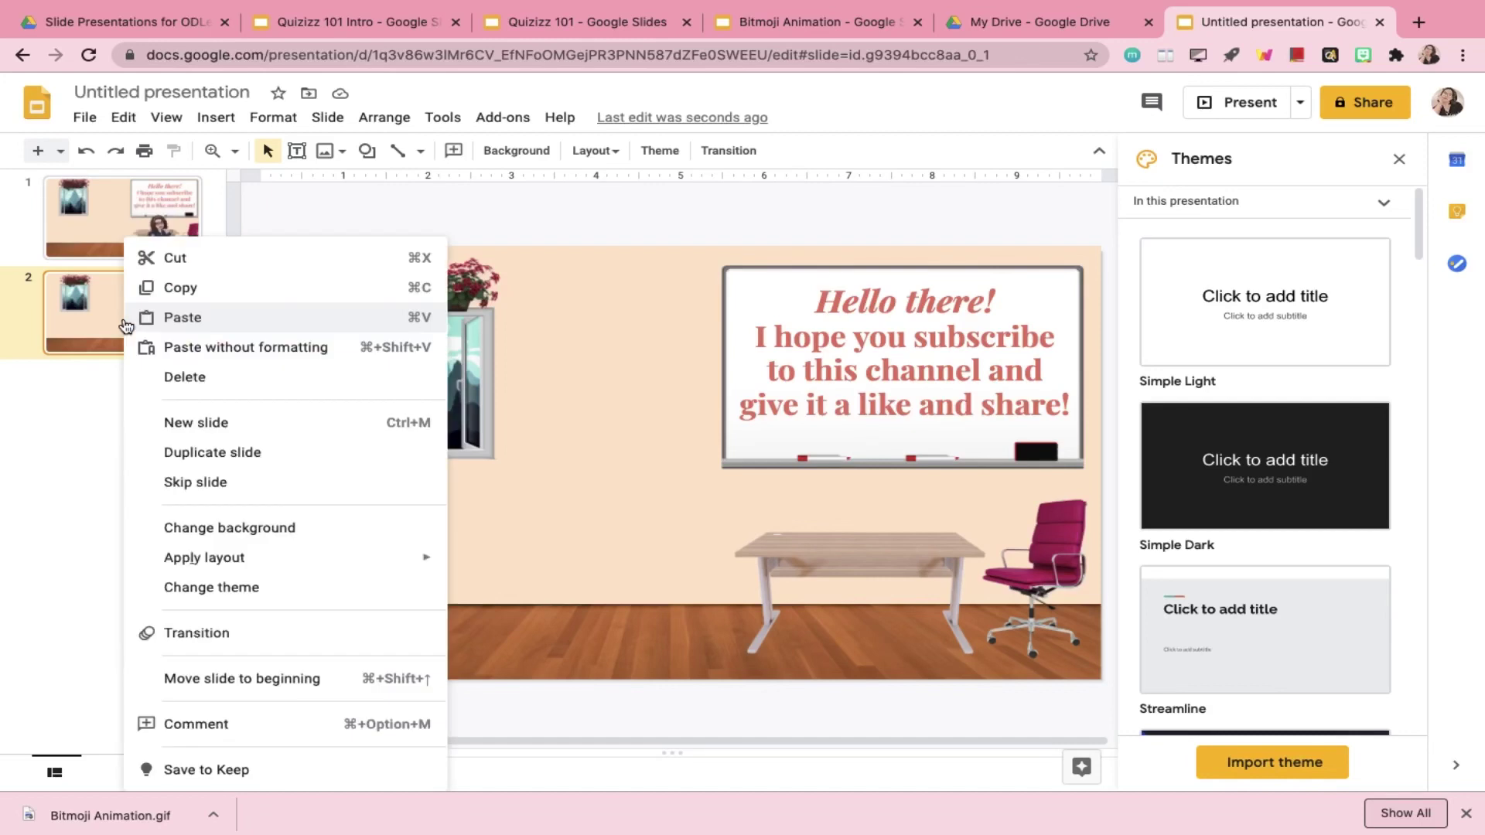
pyautogui.click(214, 453)
pyautogui.rightClick(165, 430)
pyautogui.click(224, 455)
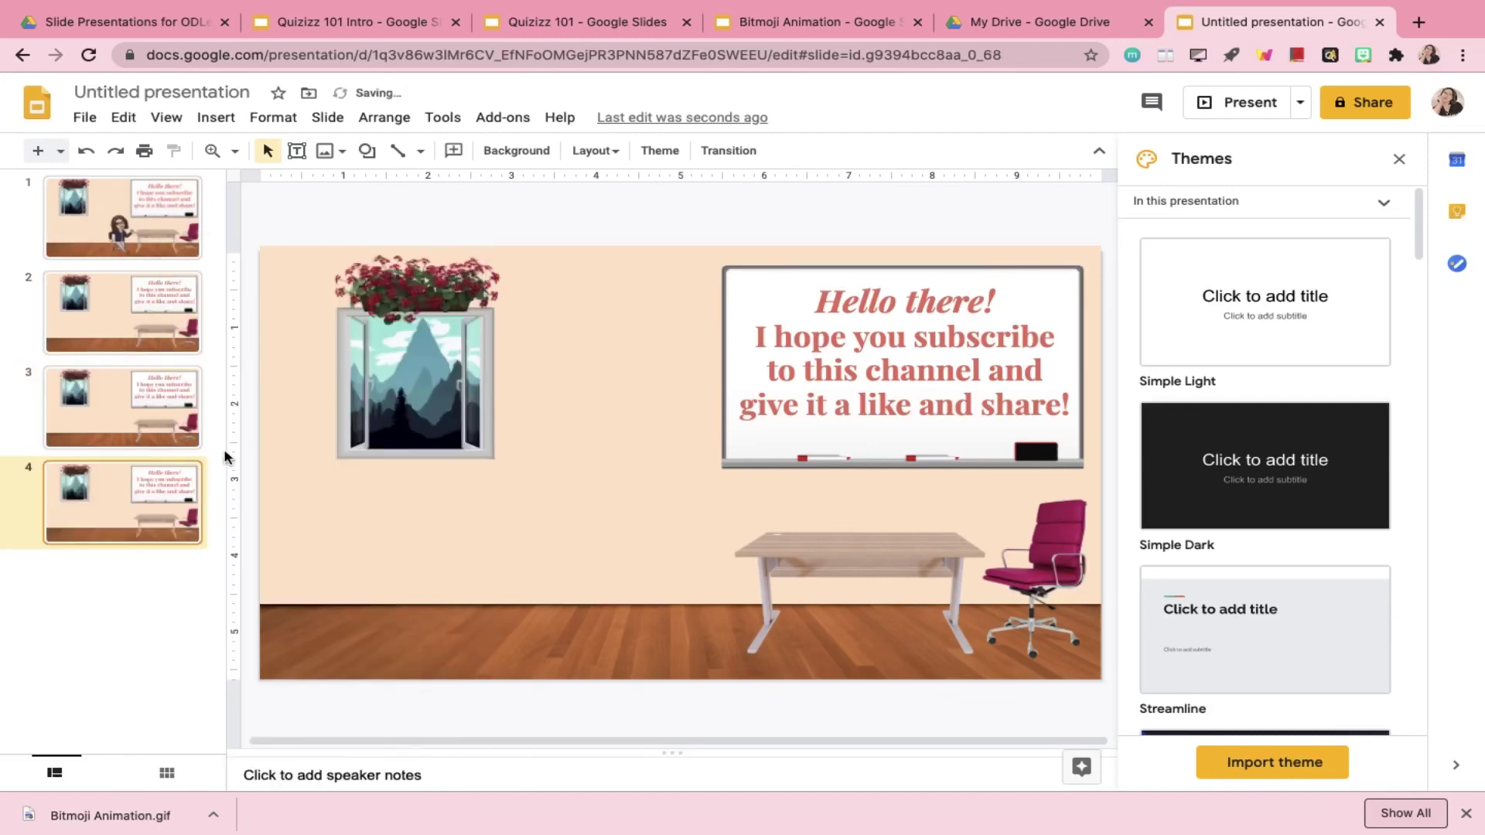
# Check the animated GIF on slide 1 against the empty classroom slides that follow it
pyautogui.click(186, 249)
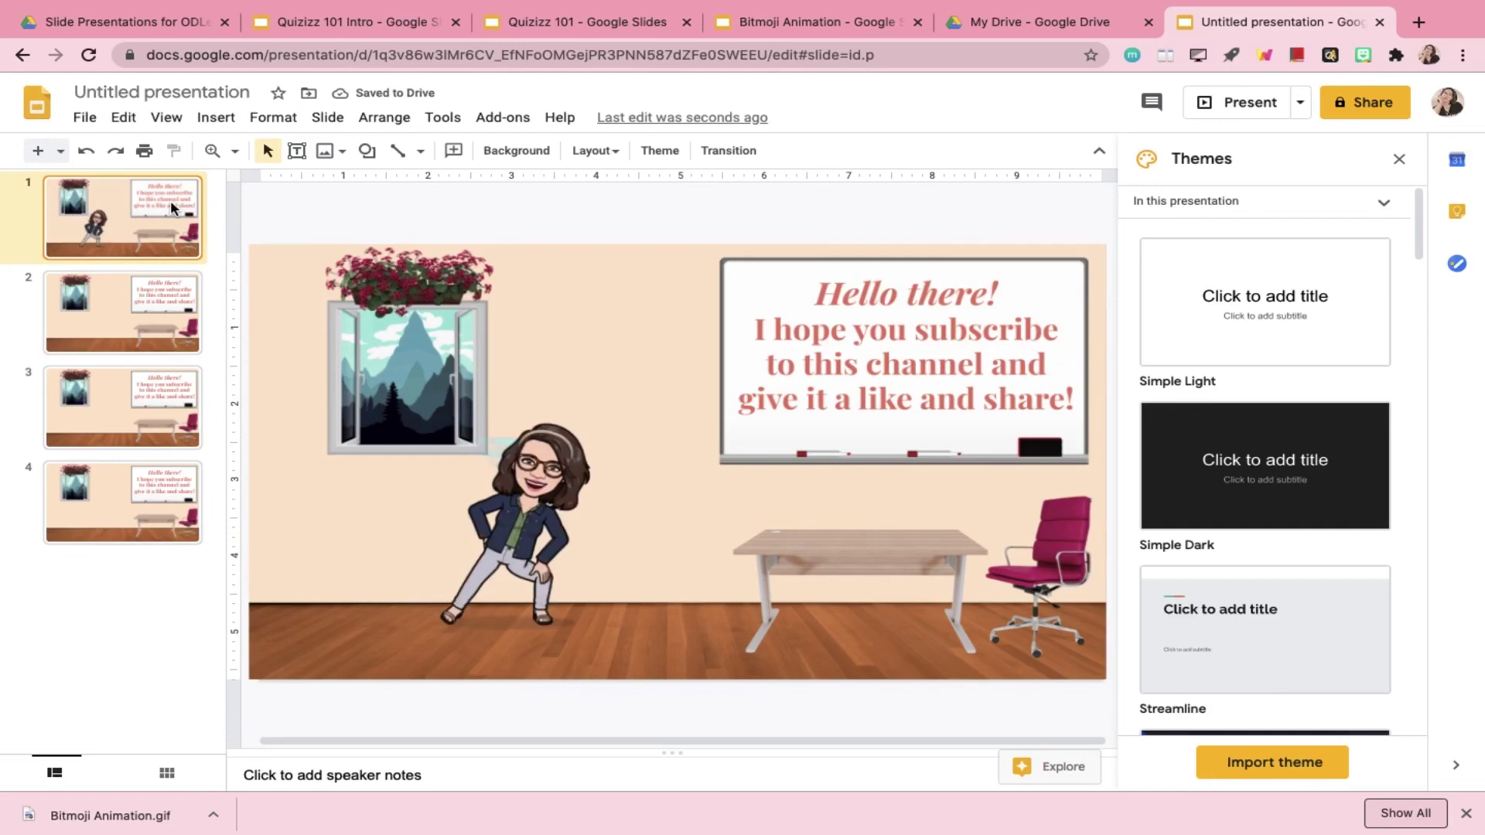
pyautogui.click(139, 314)
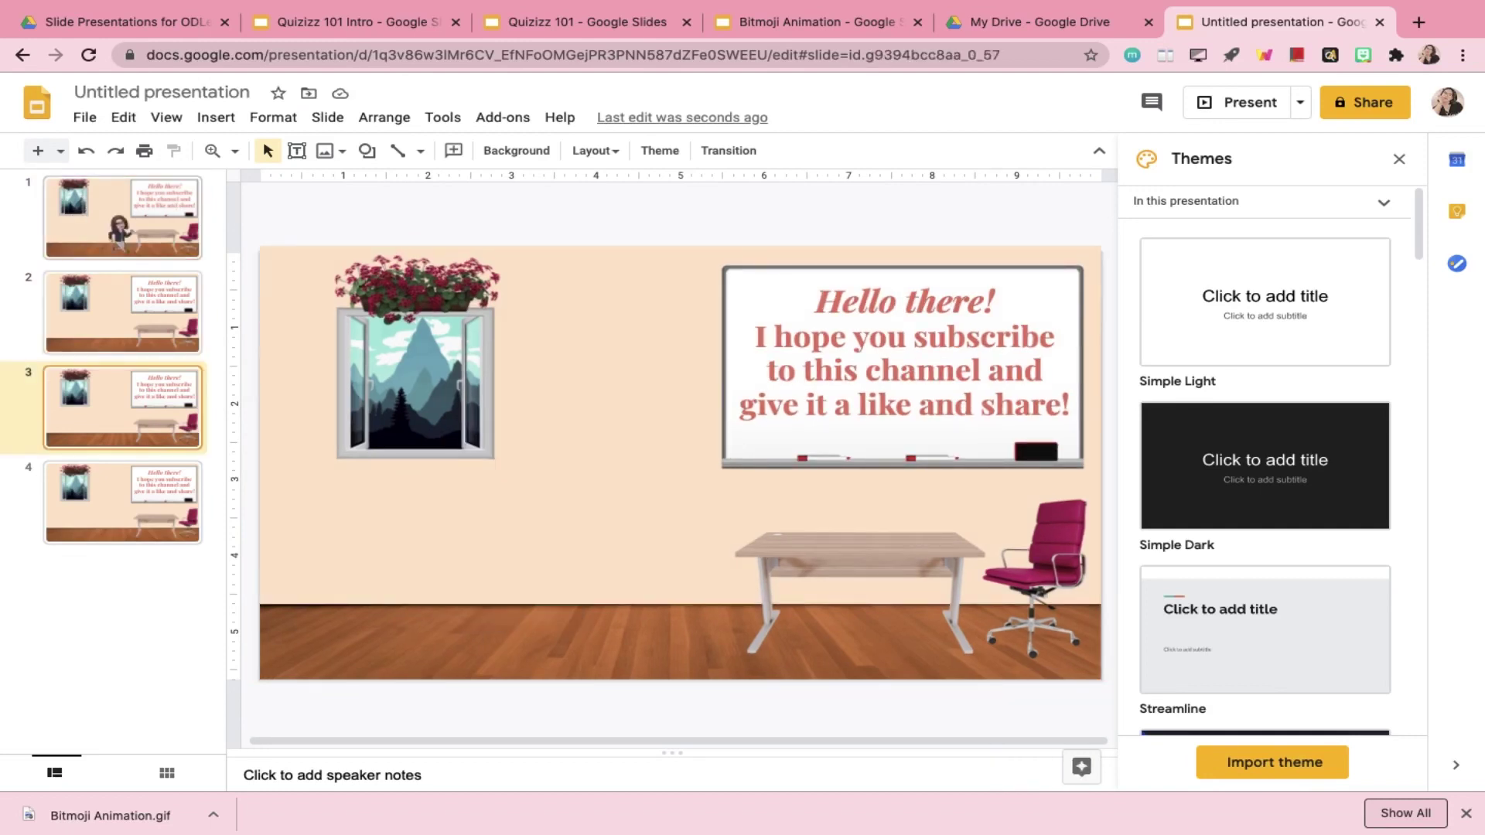
pyautogui.press('Up')
pyautogui.press('Up')
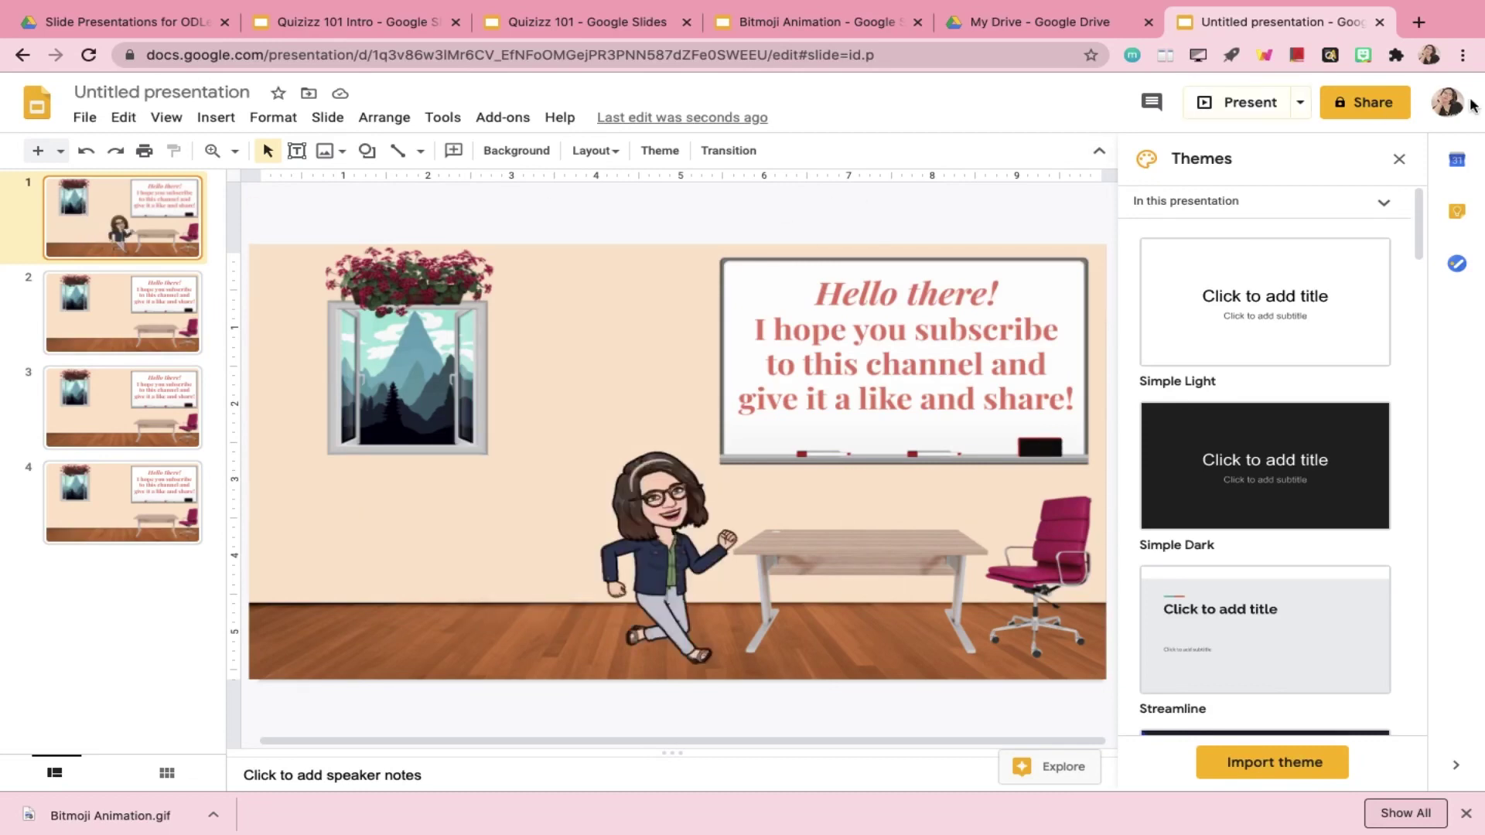
# Close the theme choices to enlarge the slide view, review the empty classroom slides and return to the GIF slide
pyautogui.click(1400, 159)
pyautogui.click(144, 316)
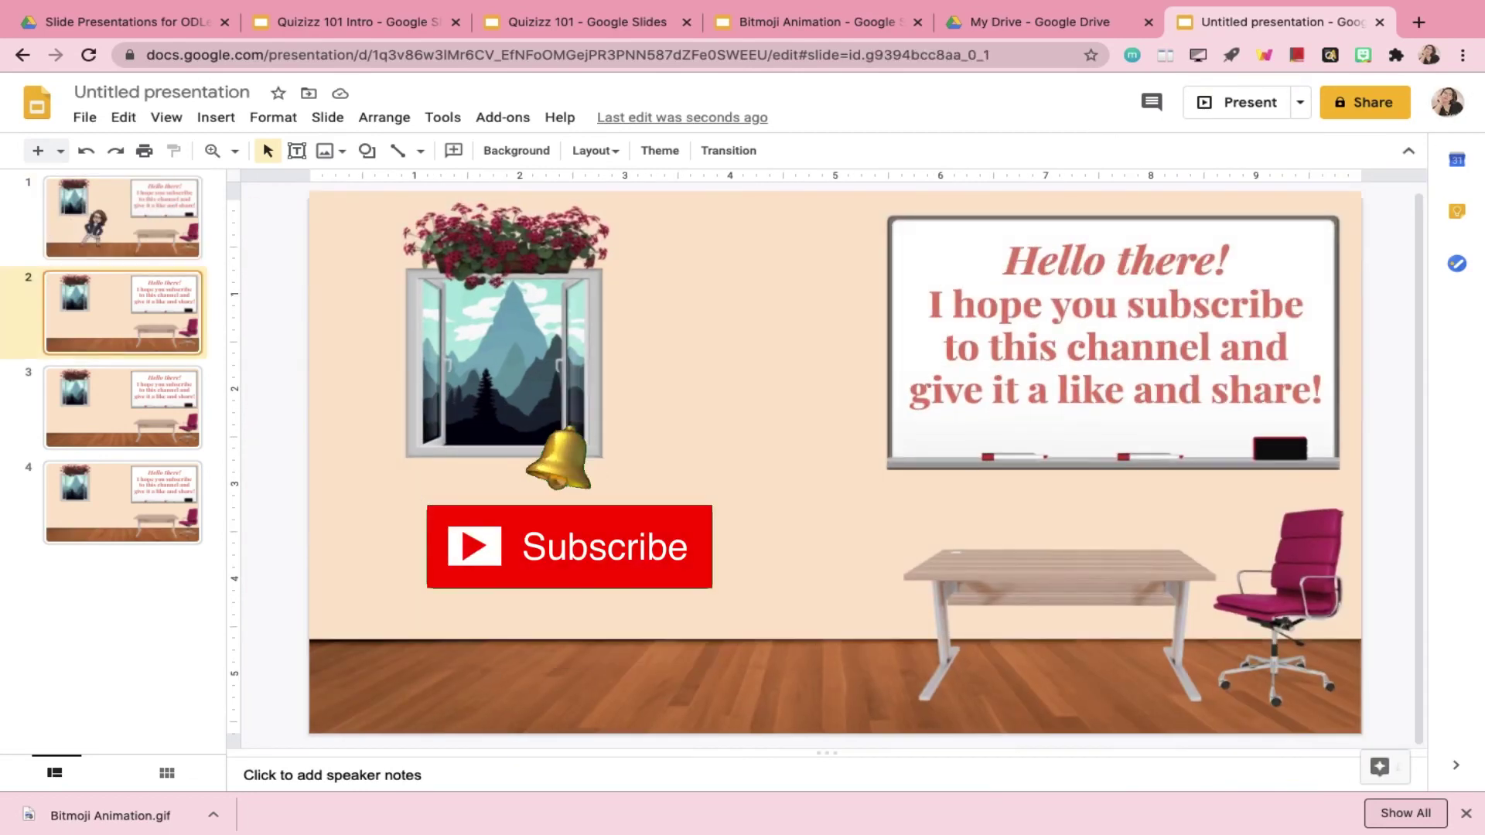
pyautogui.press('Down')
pyautogui.press('Down')
pyautogui.press('Up')
pyautogui.press('Up')
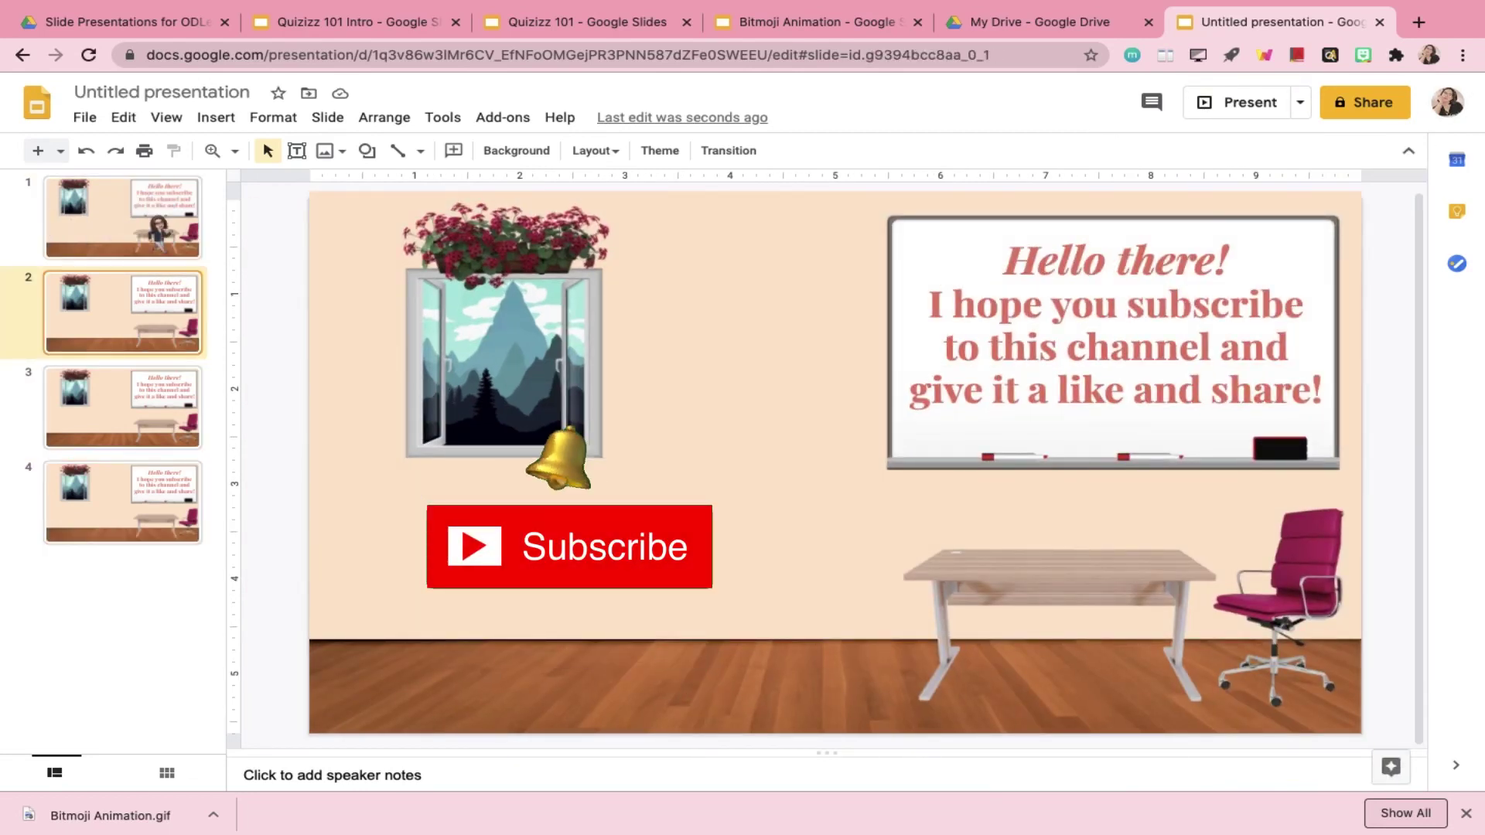
pyautogui.press('Up')
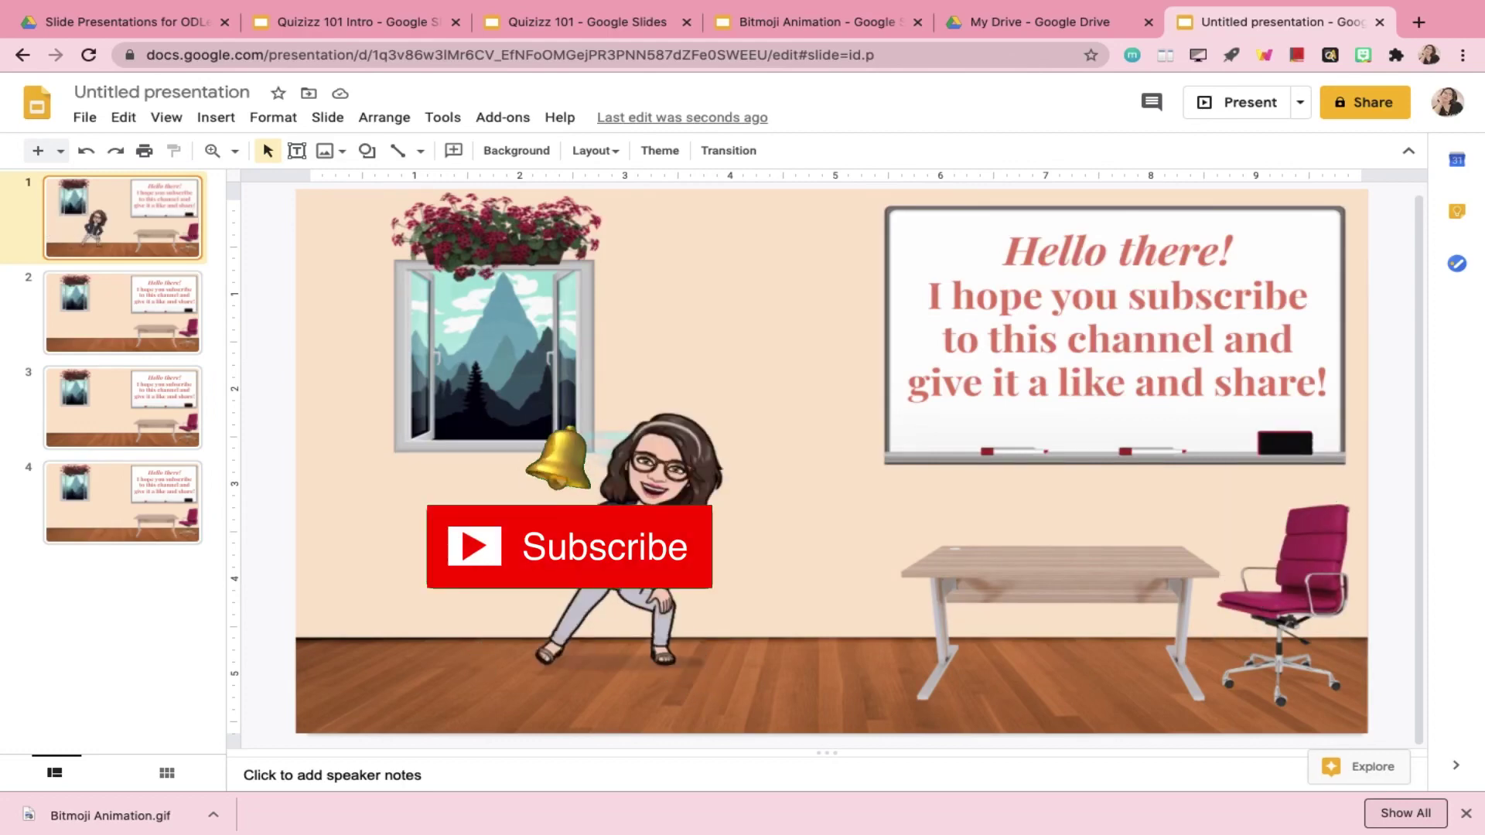